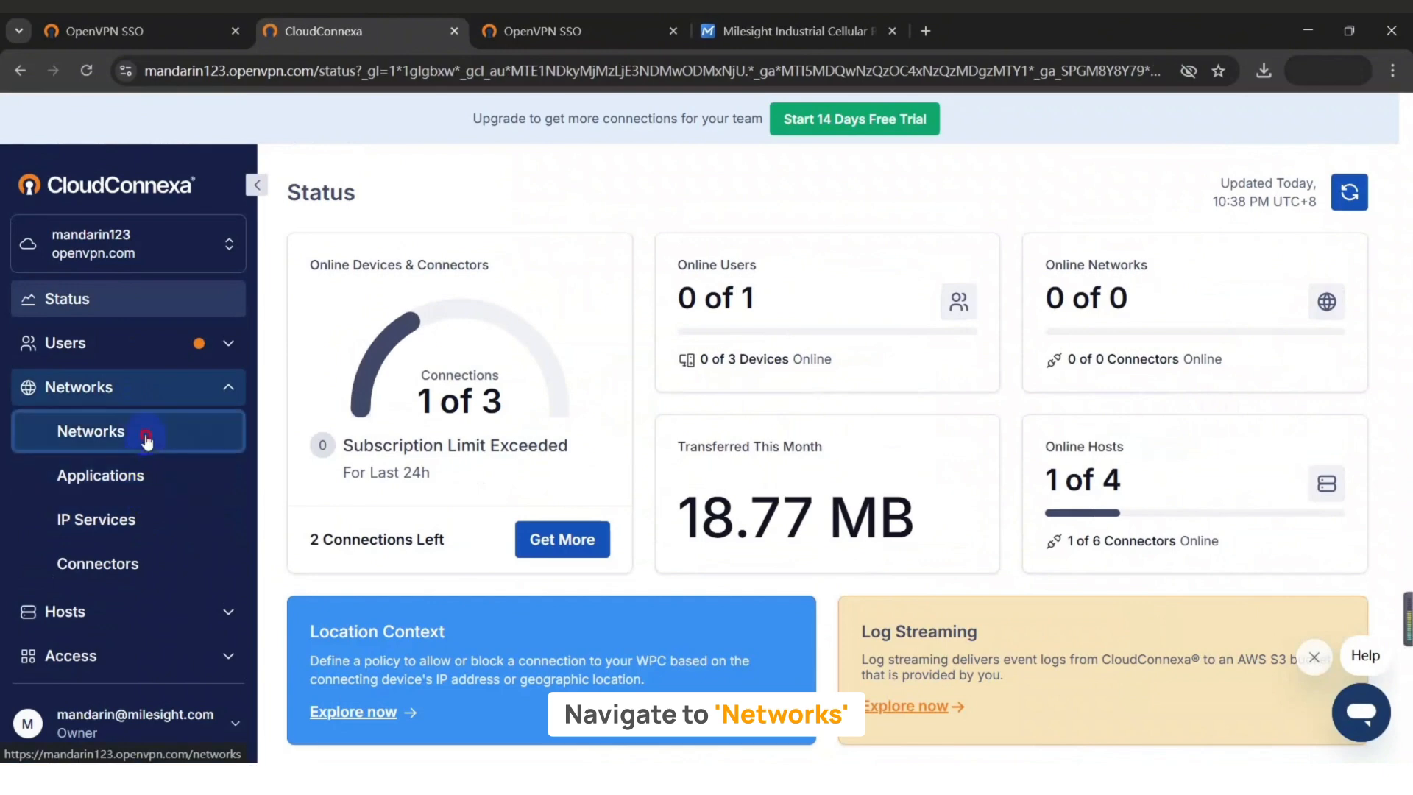
Start a new network using the Remote Access scenario.
click(148, 438)
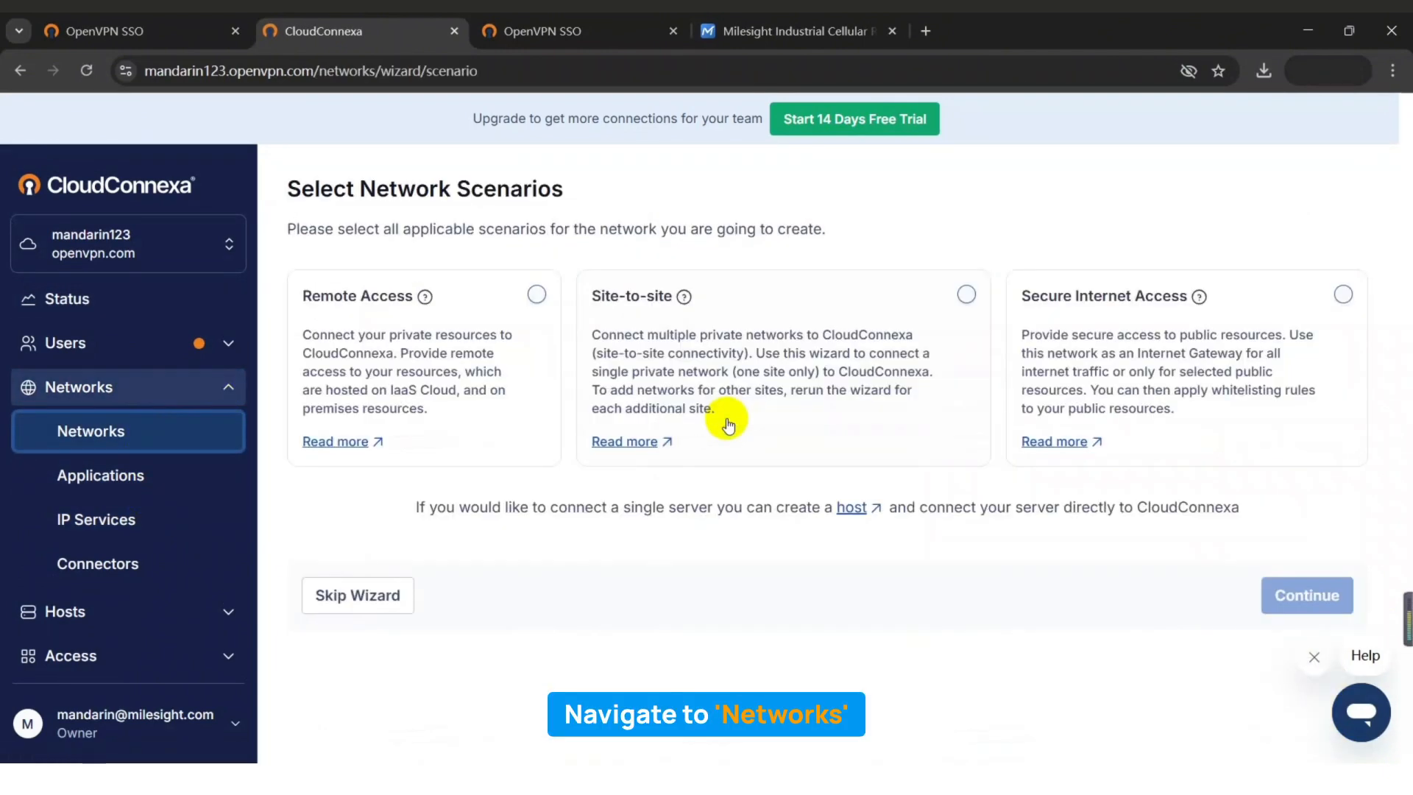
click(534, 295)
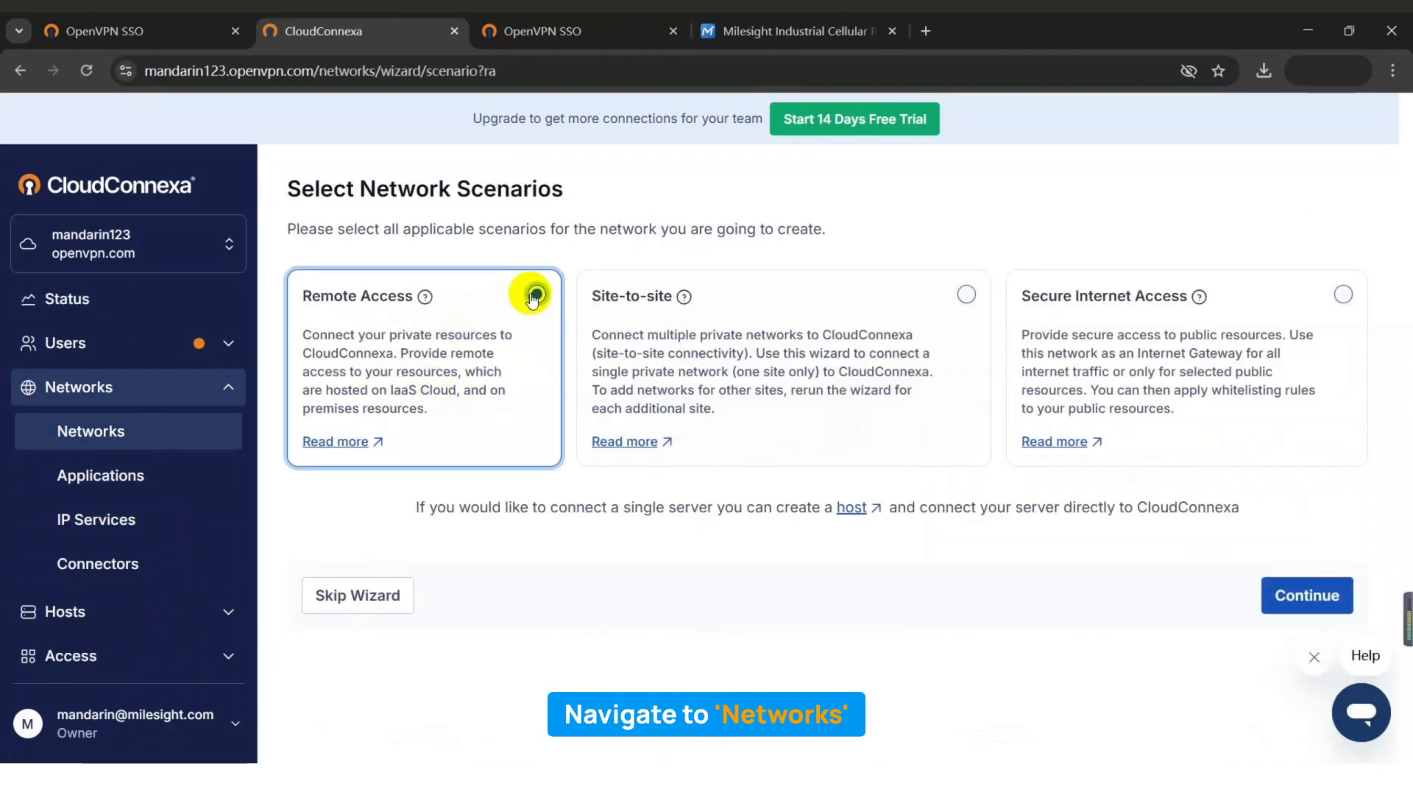
click(1338, 595)
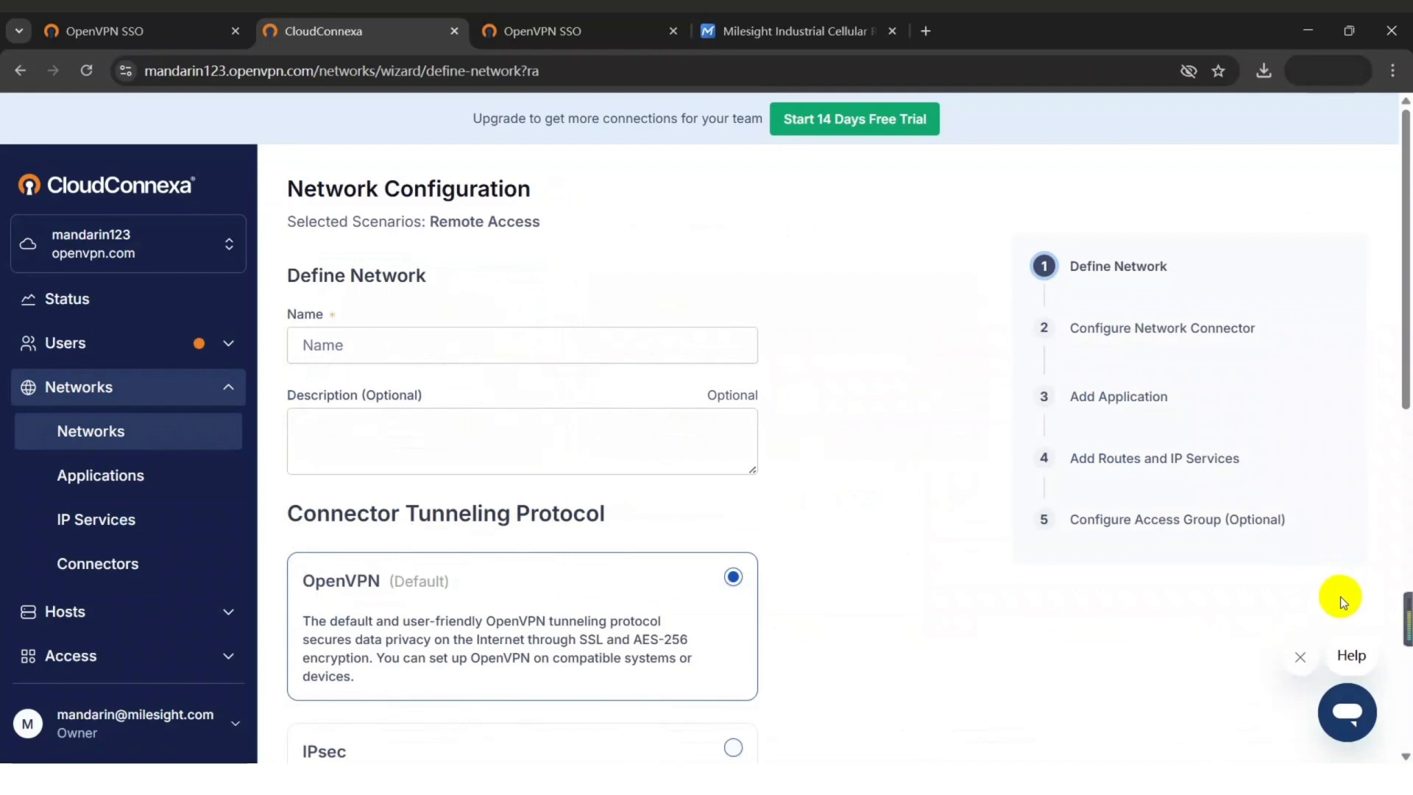
Name the network Router1 with connector connector01 in the Singapore region.
click(542, 343)
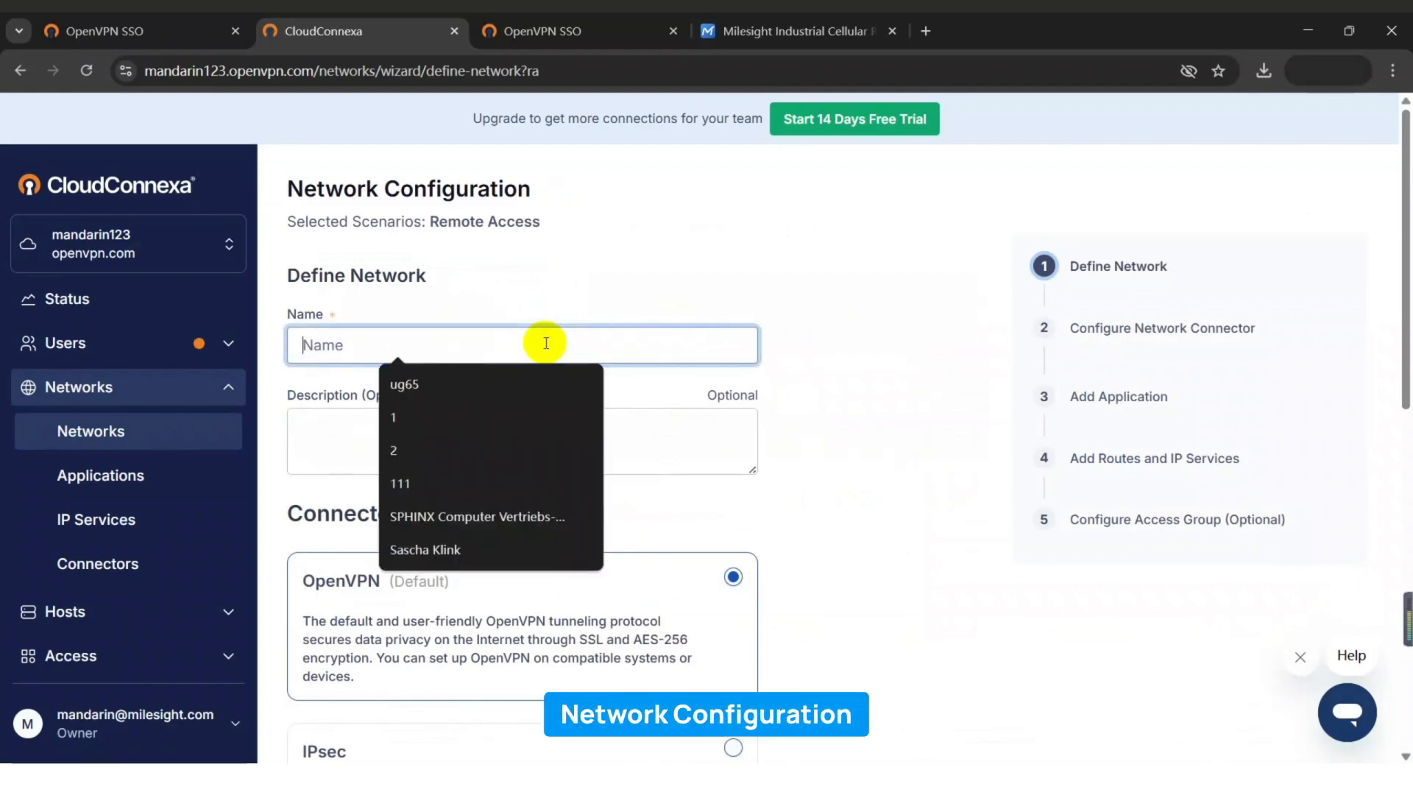
text(Rou)
click(498, 375)
scroll(620, 434, down, 4)
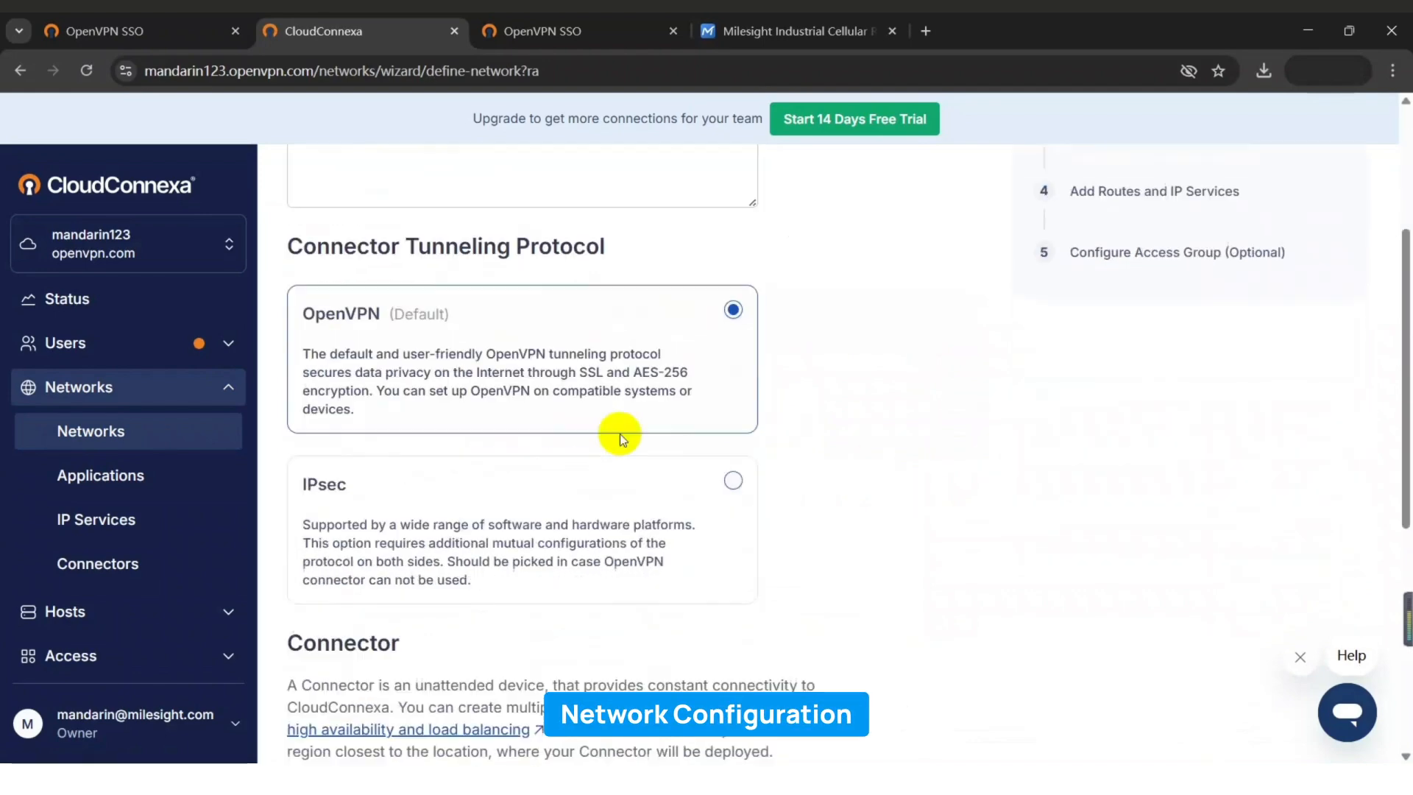
scroll(620, 435, down, 5)
click(681, 518)
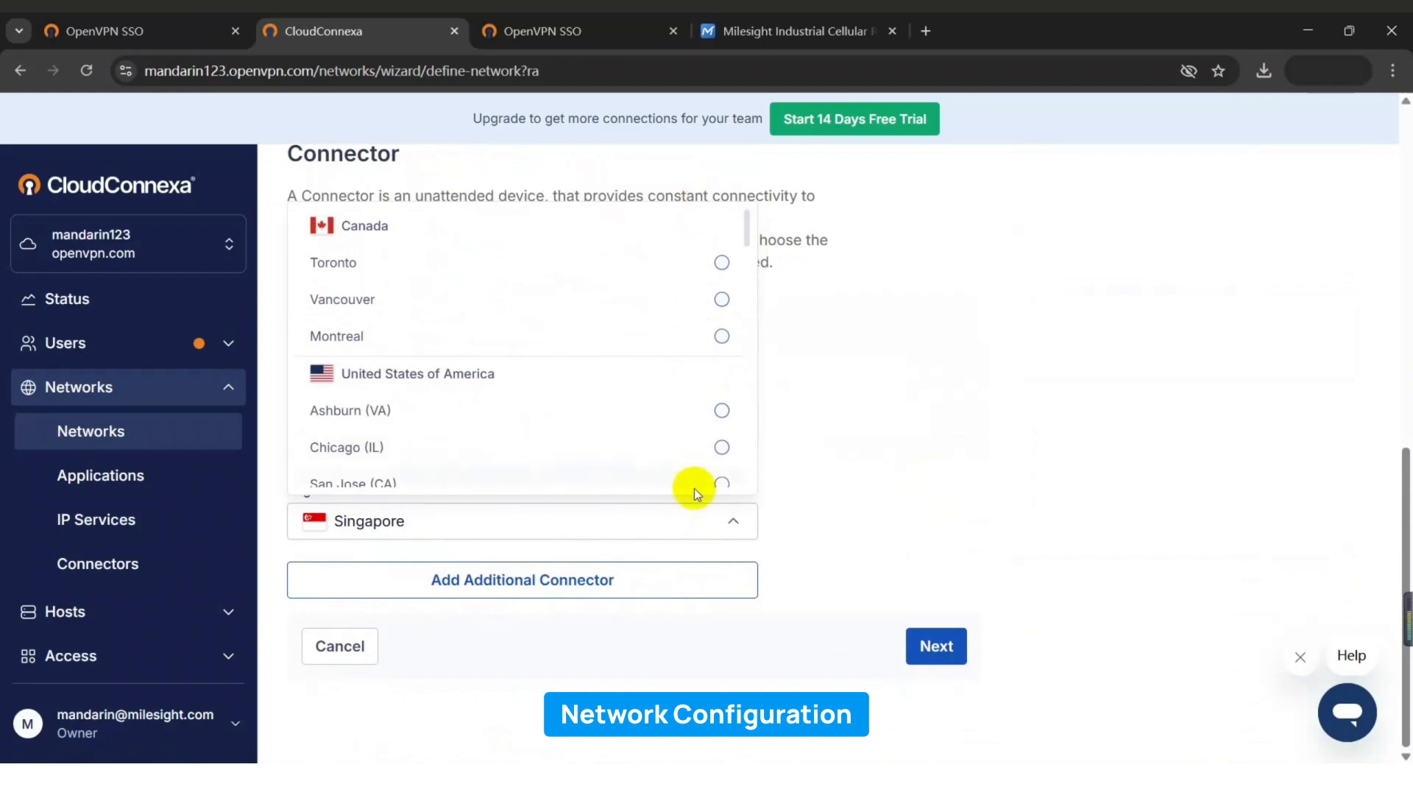
click(854, 504)
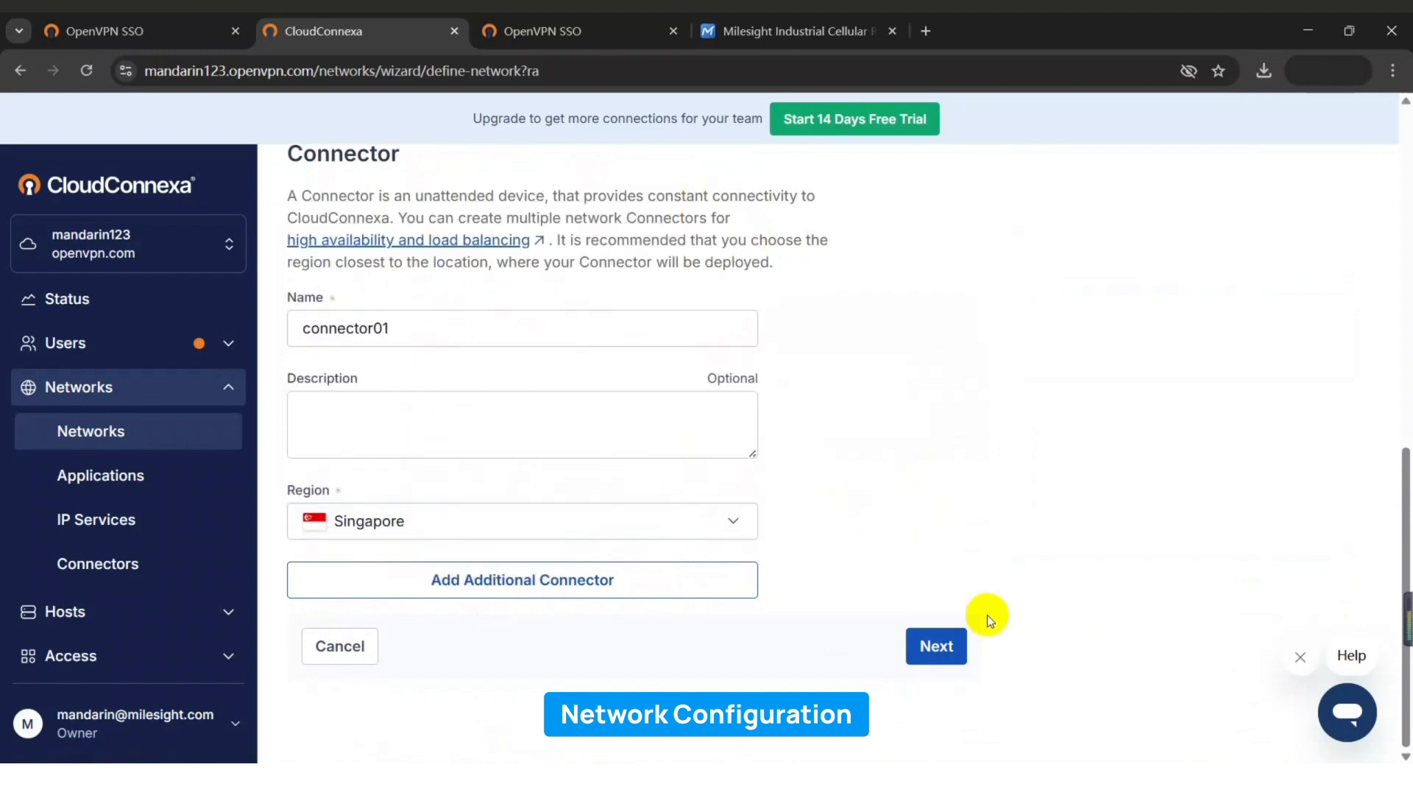
click(932, 647)
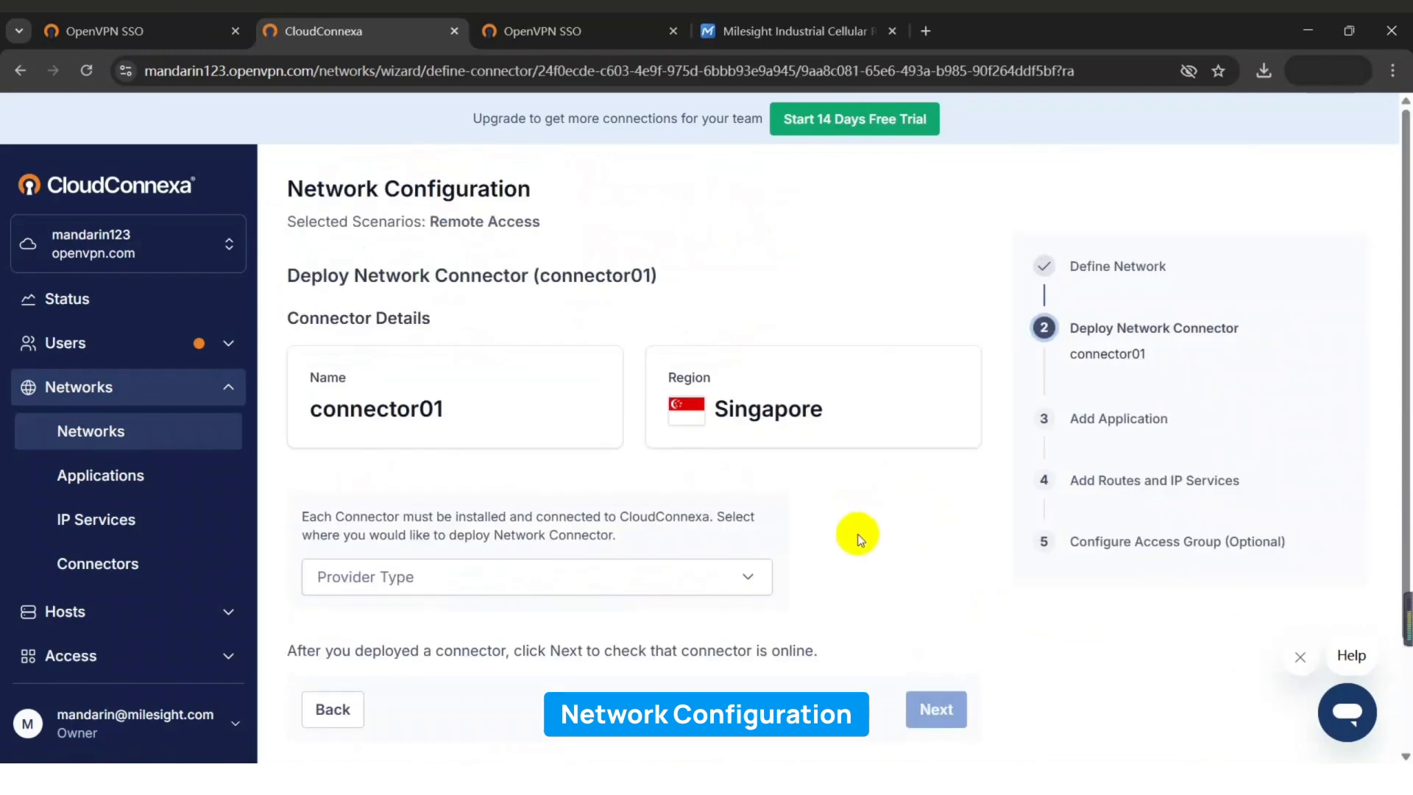
Set the connector's provider type to OpenWrt and proceed without testing.
click(743, 576)
scroll(621, 410, down, 5)
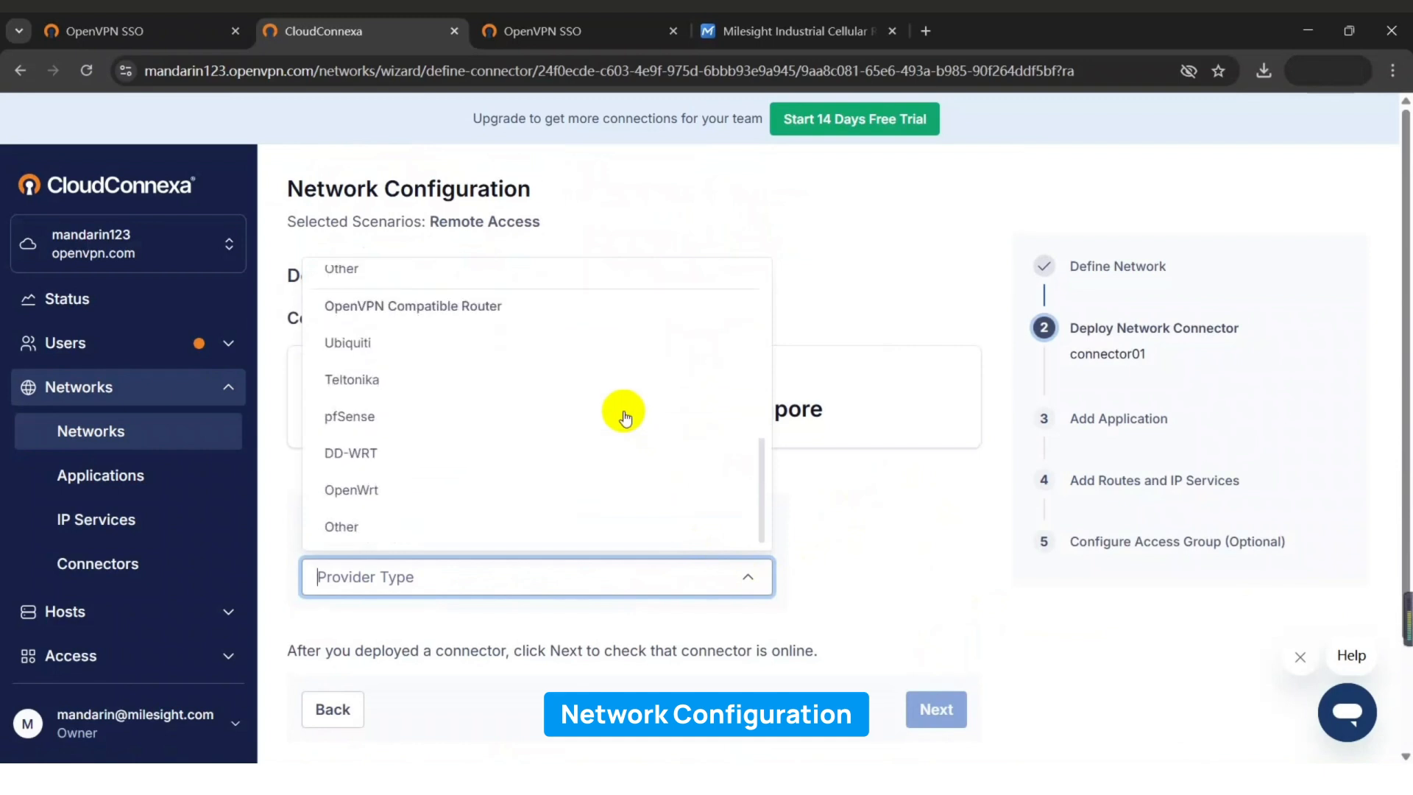
click(418, 489)
scroll(407, 469, down, 4)
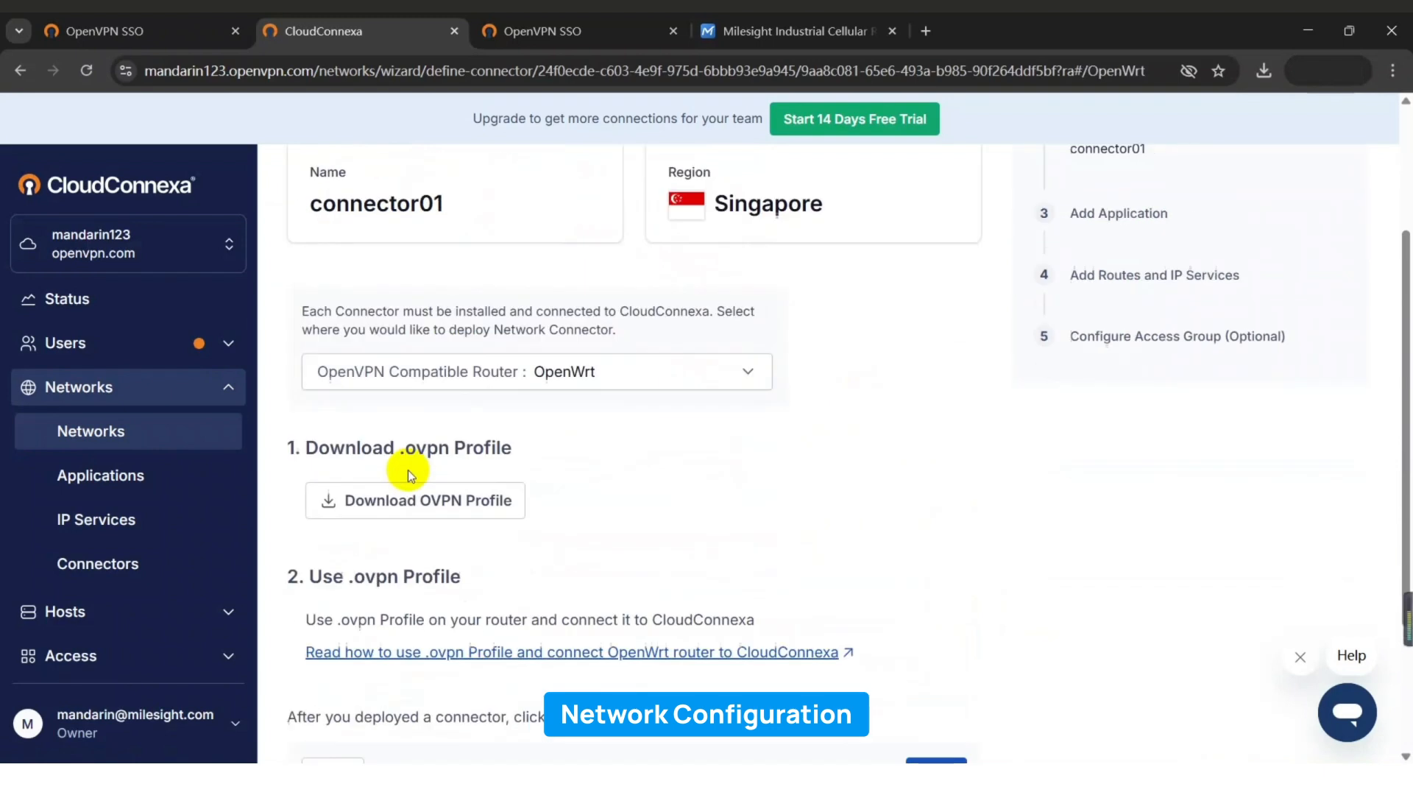
scroll(408, 469, down, 1)
click(925, 614)
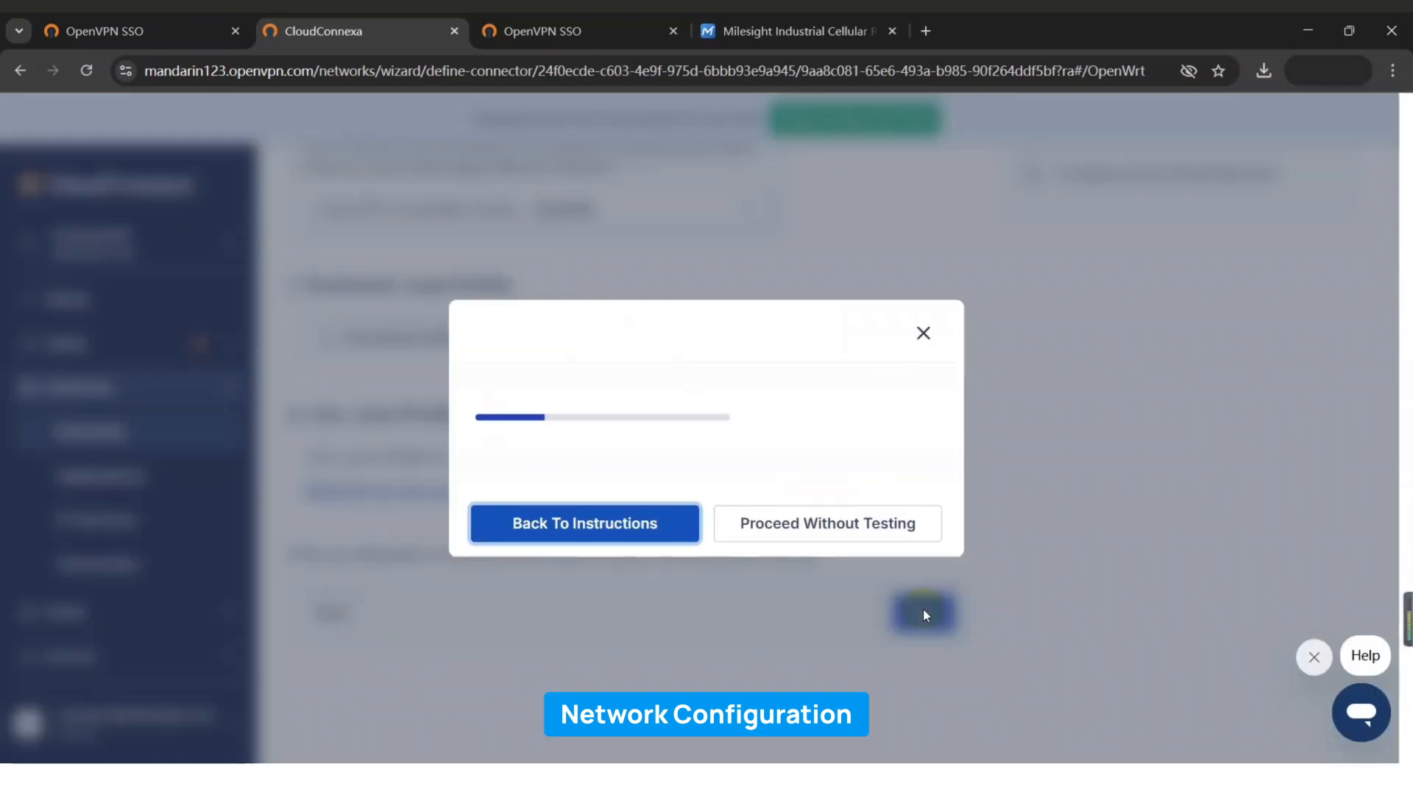
click(890, 541)
scroll(859, 530, down, 3)
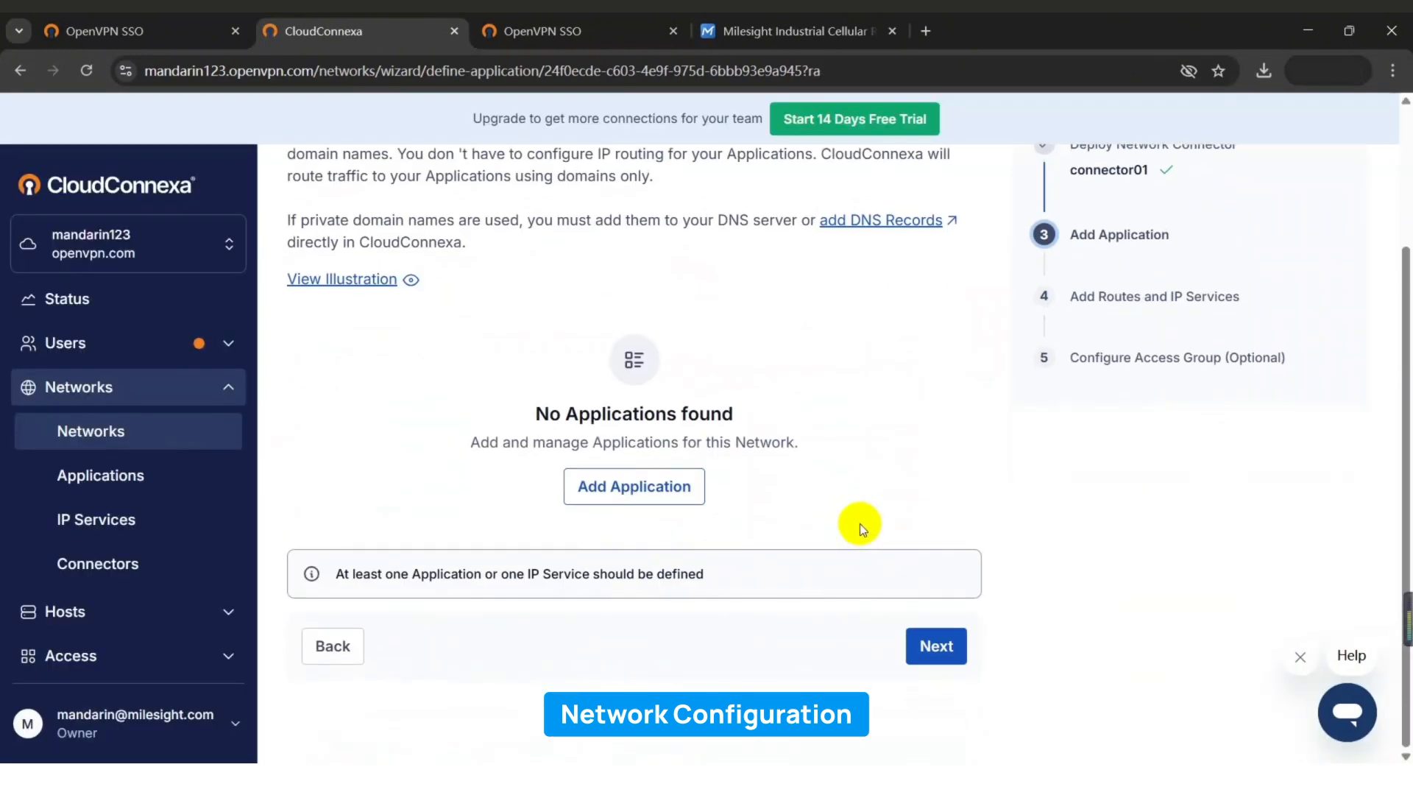
Begin a new route and look up the router's bridge IP 192.168.1.1, netmask 255.255.255.0.
click(951, 645)
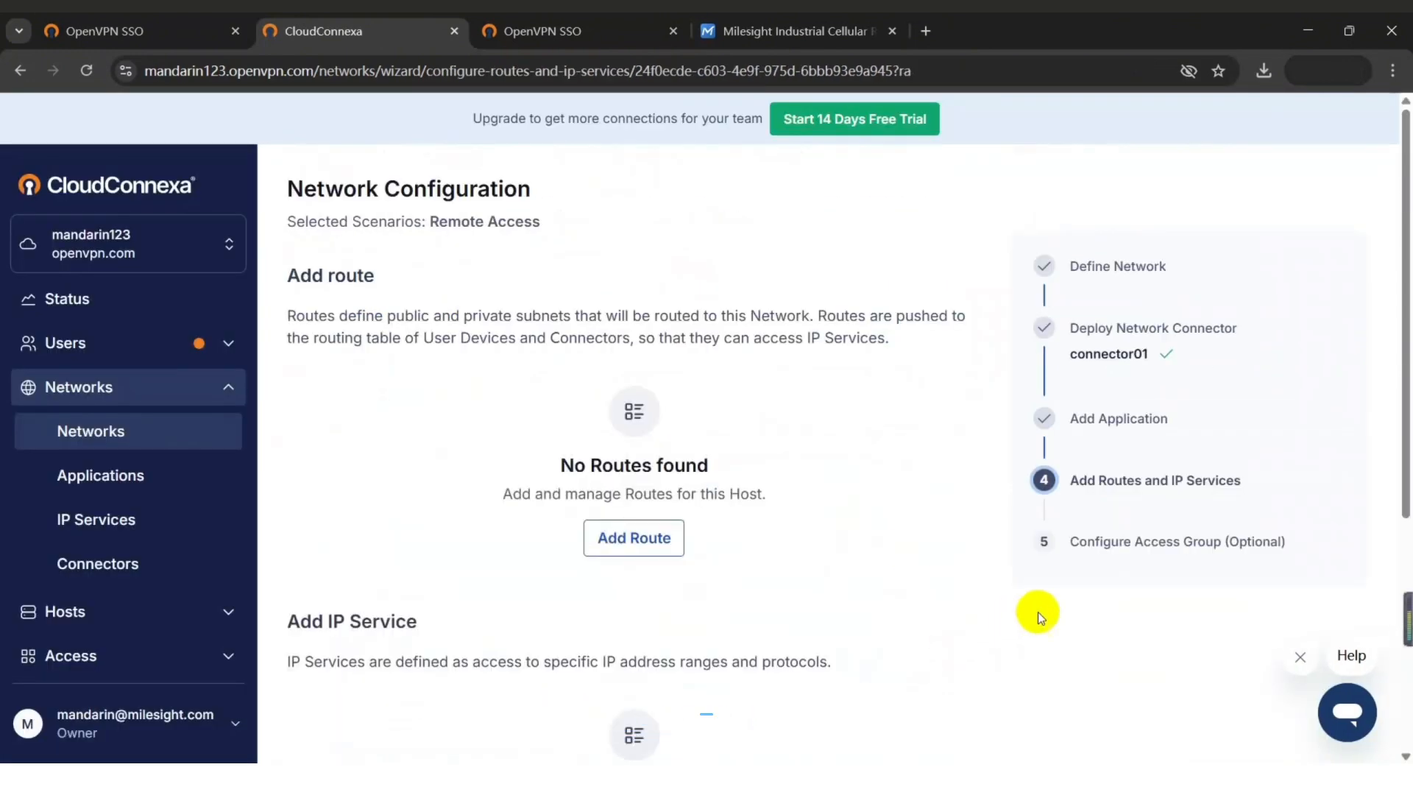
click(632, 540)
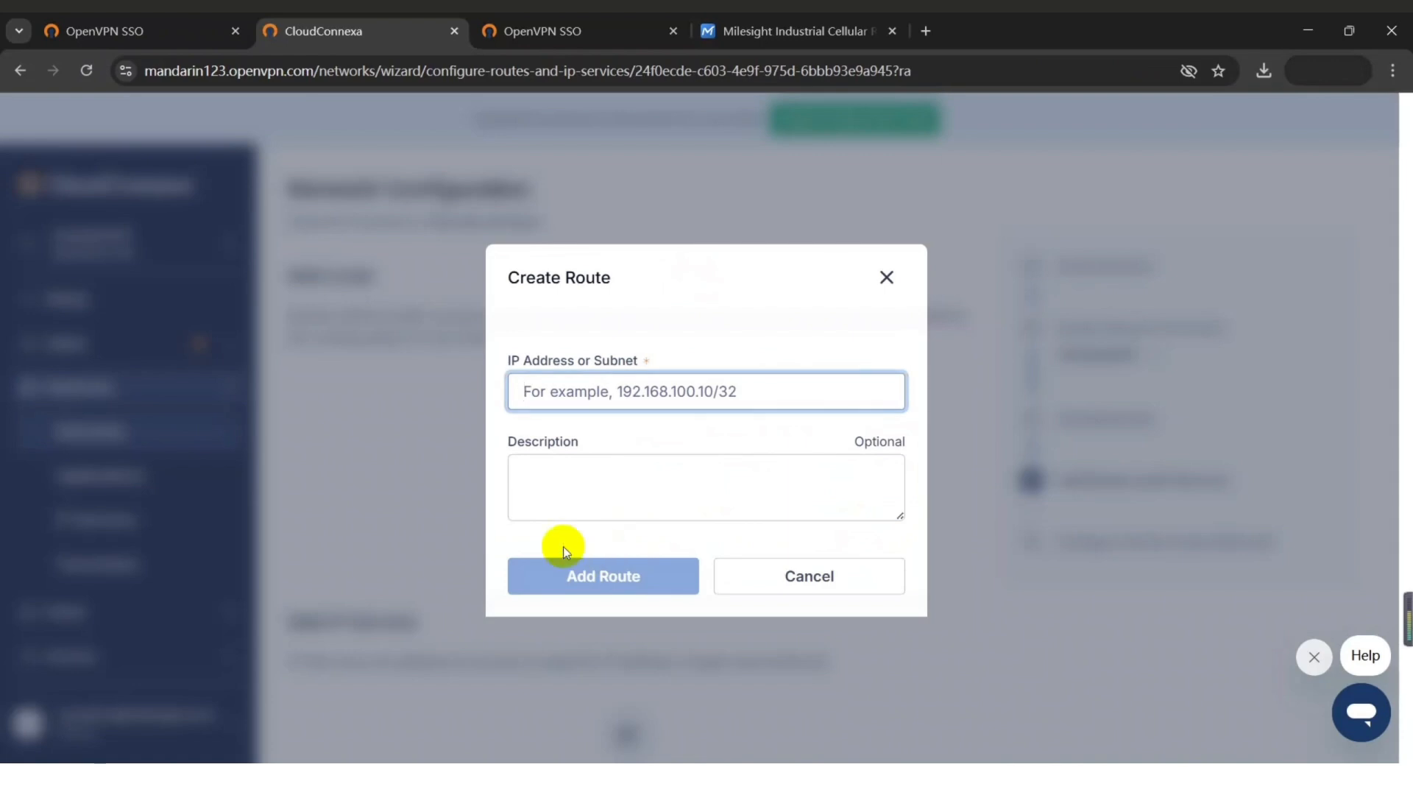
click(729, 31)
click(113, 253)
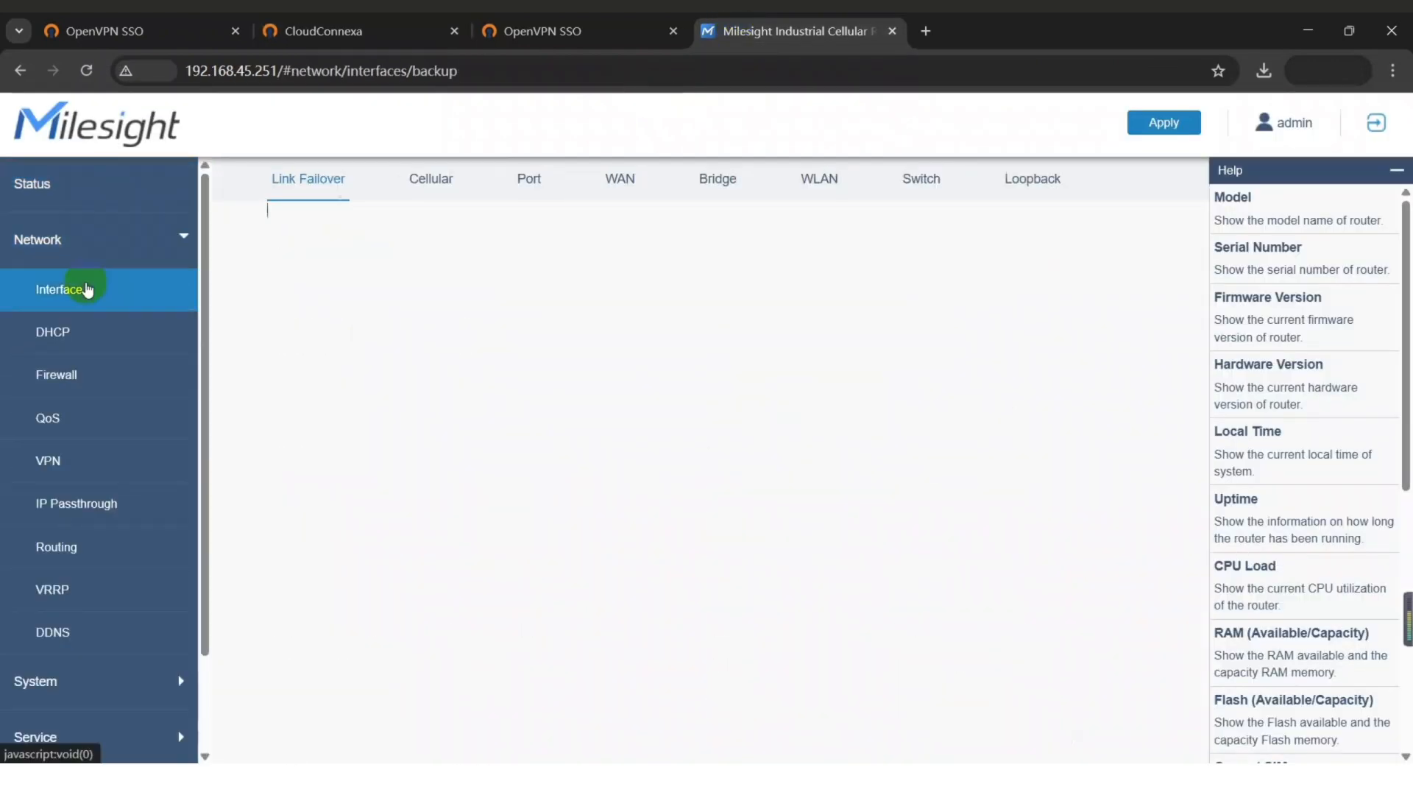
click(706, 178)
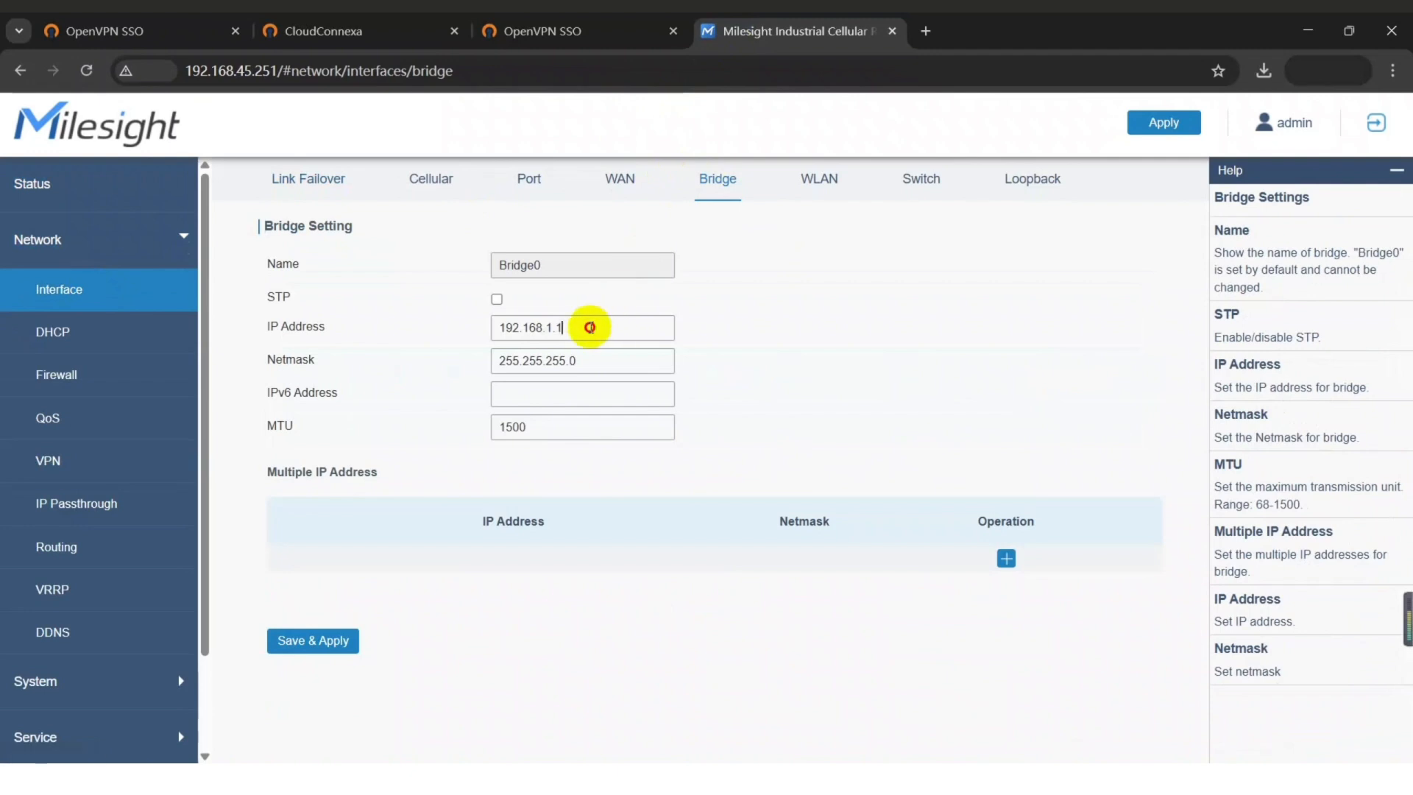
drag(580, 324, 466, 324)
drag(581, 360, 501, 357)
click(596, 360)
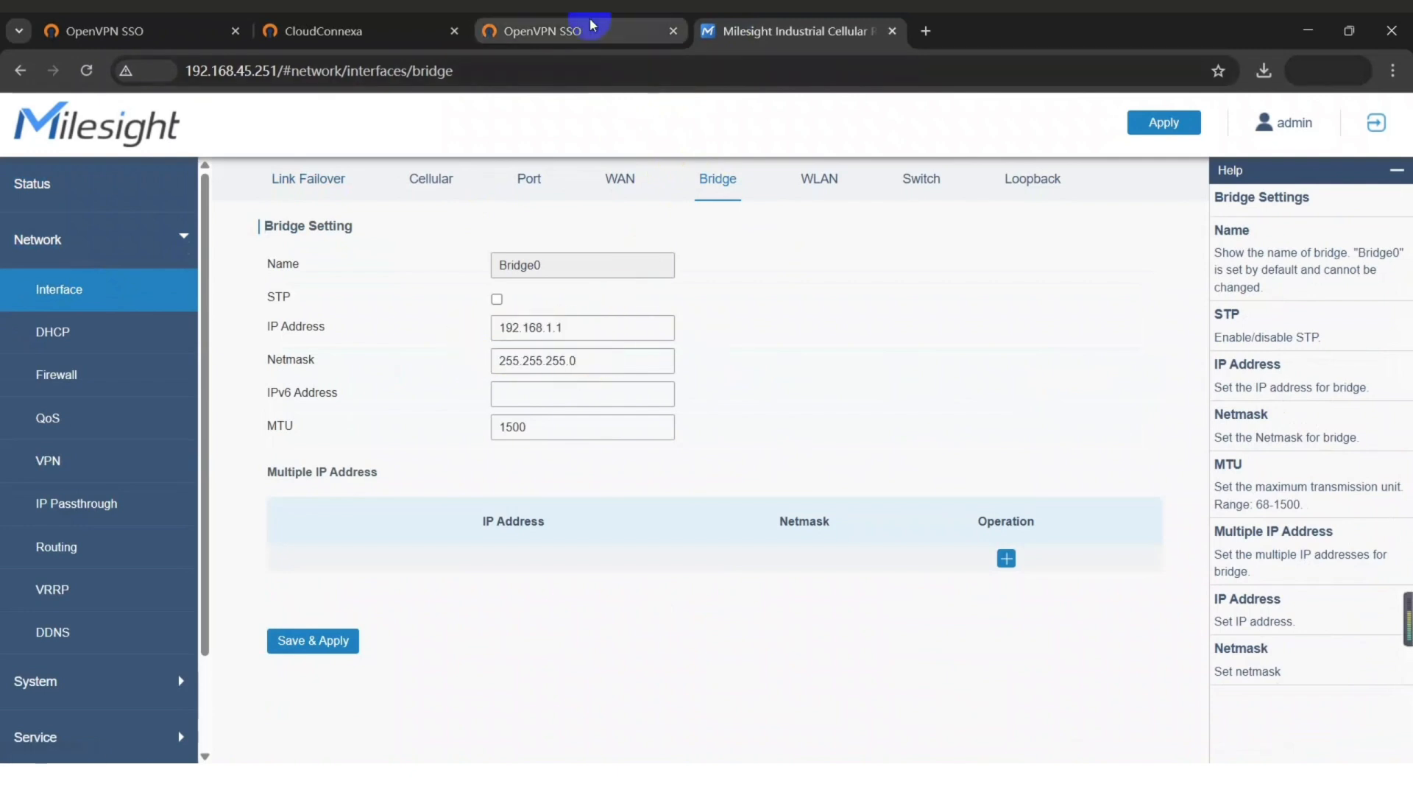
Add subnet 192.168.1.0/24 as Router1's route.
click(324, 30)
text(192.168.1.0/)
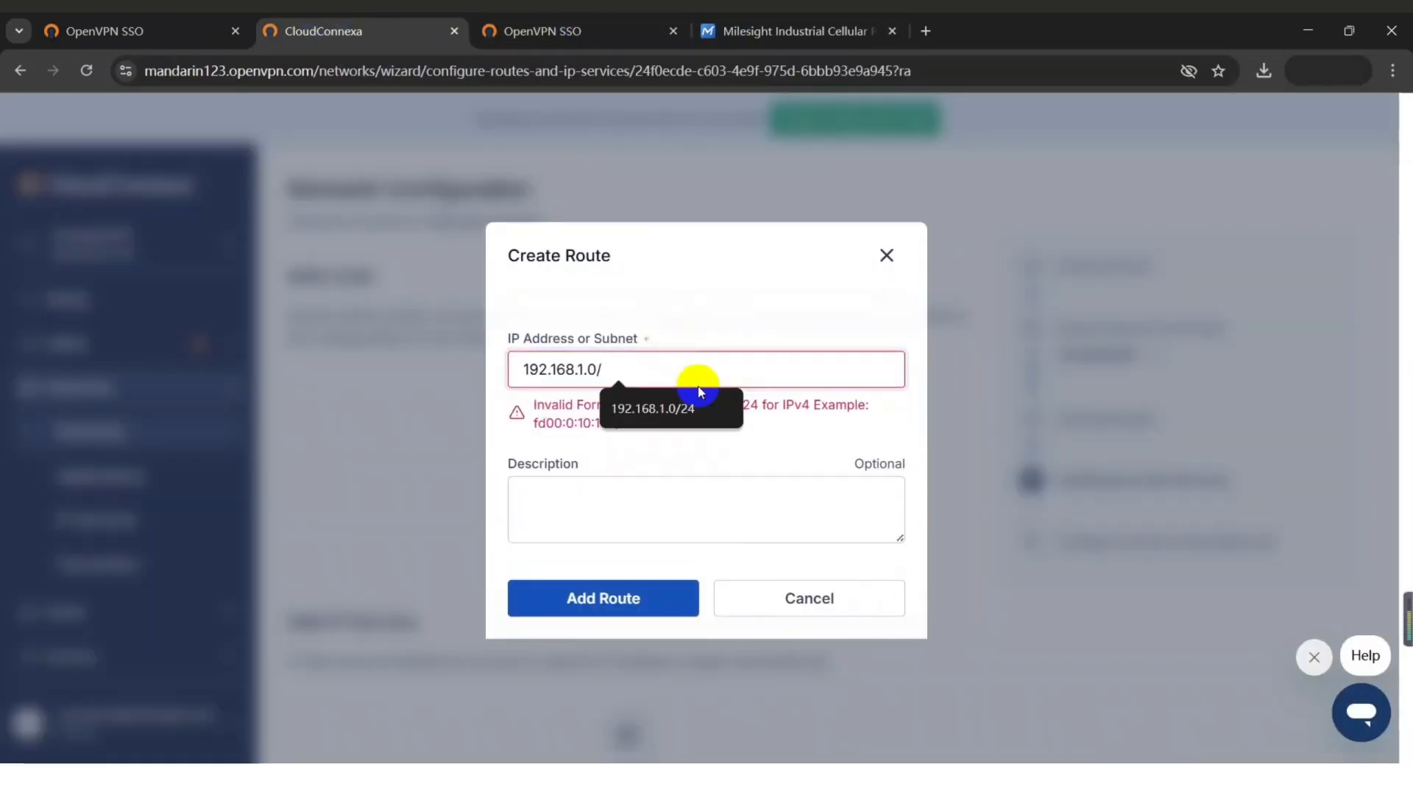
click(699, 401)
click(629, 574)
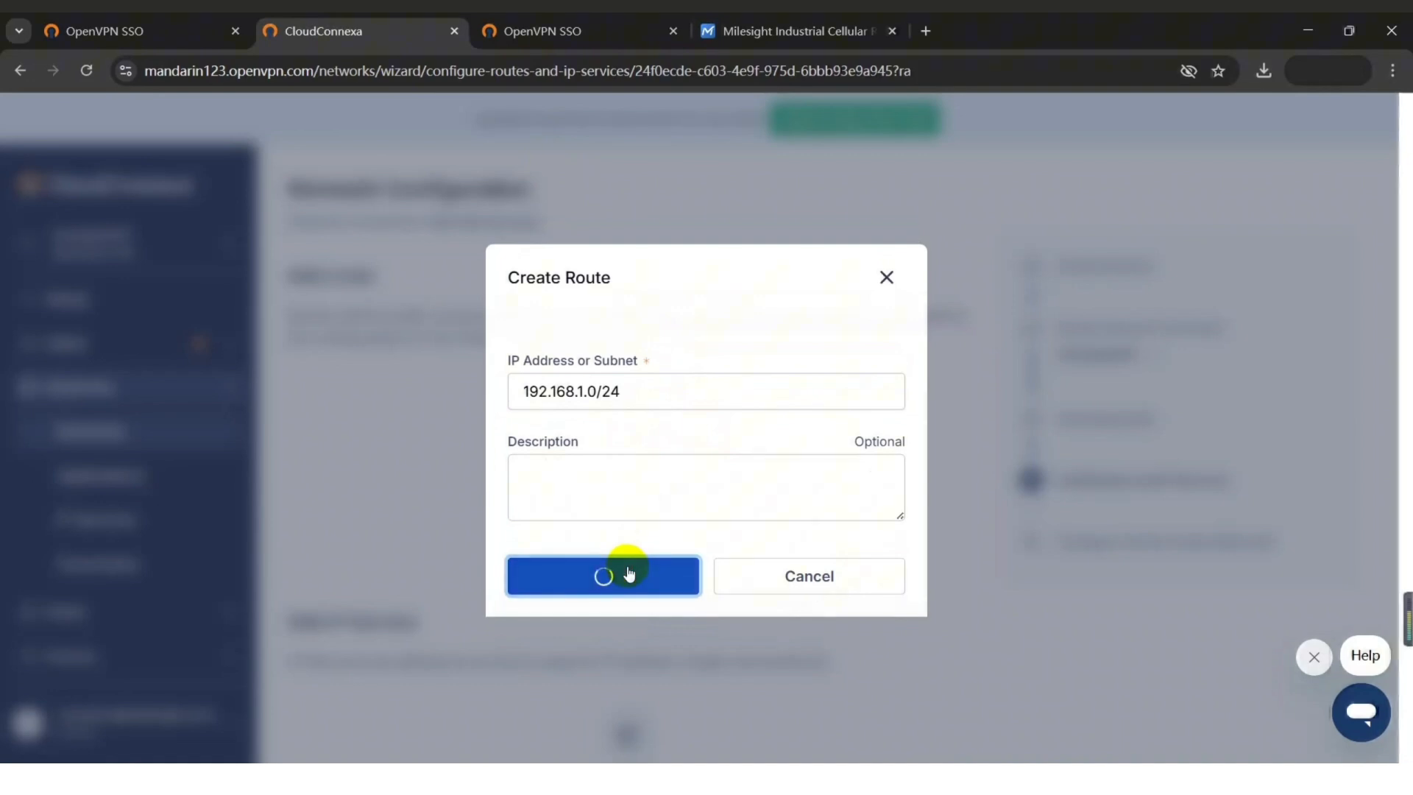
scroll(805, 536, down, 4)
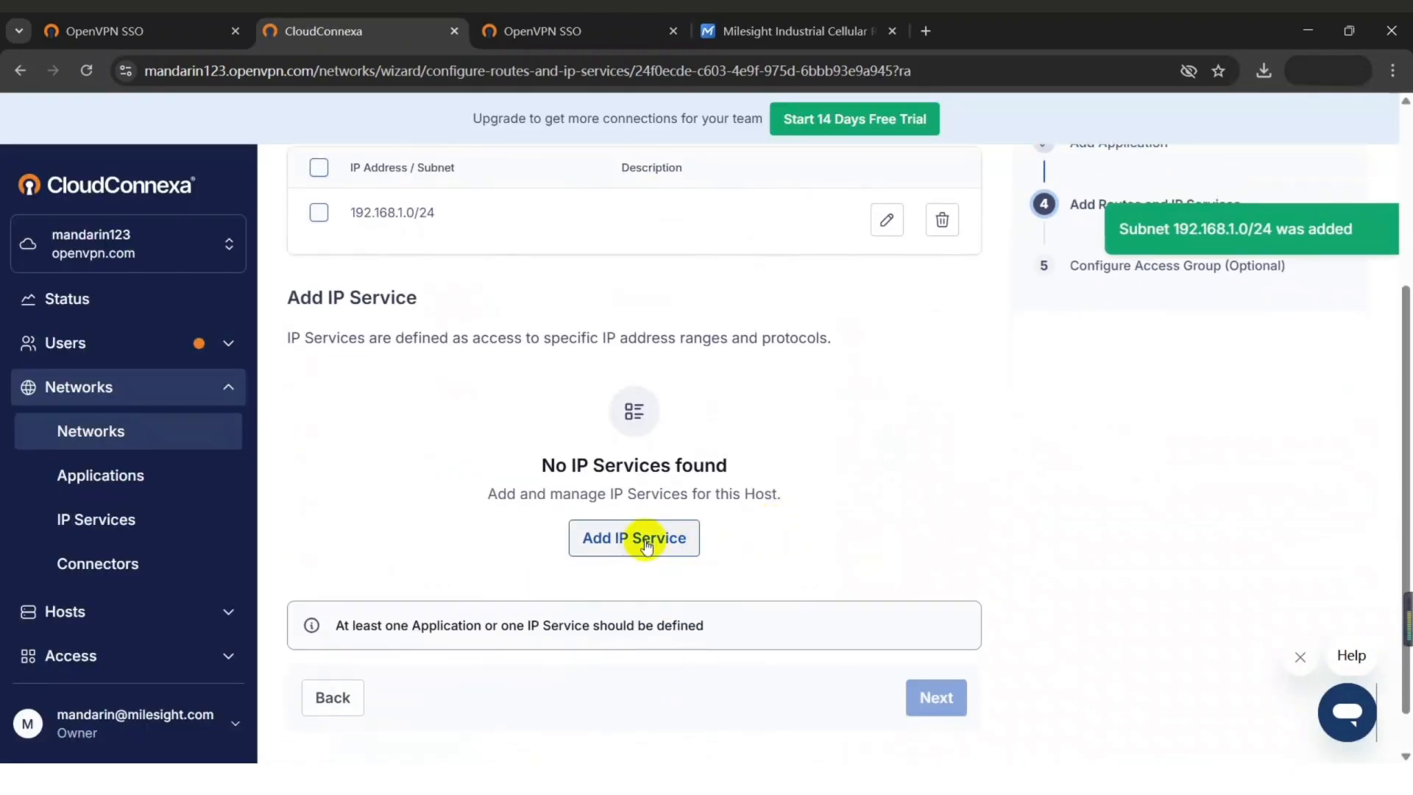
click(635, 537)
Add IP service 'Service' on network Router1, type All, for 192.168.1.0/24.
text(Service)
click(674, 476)
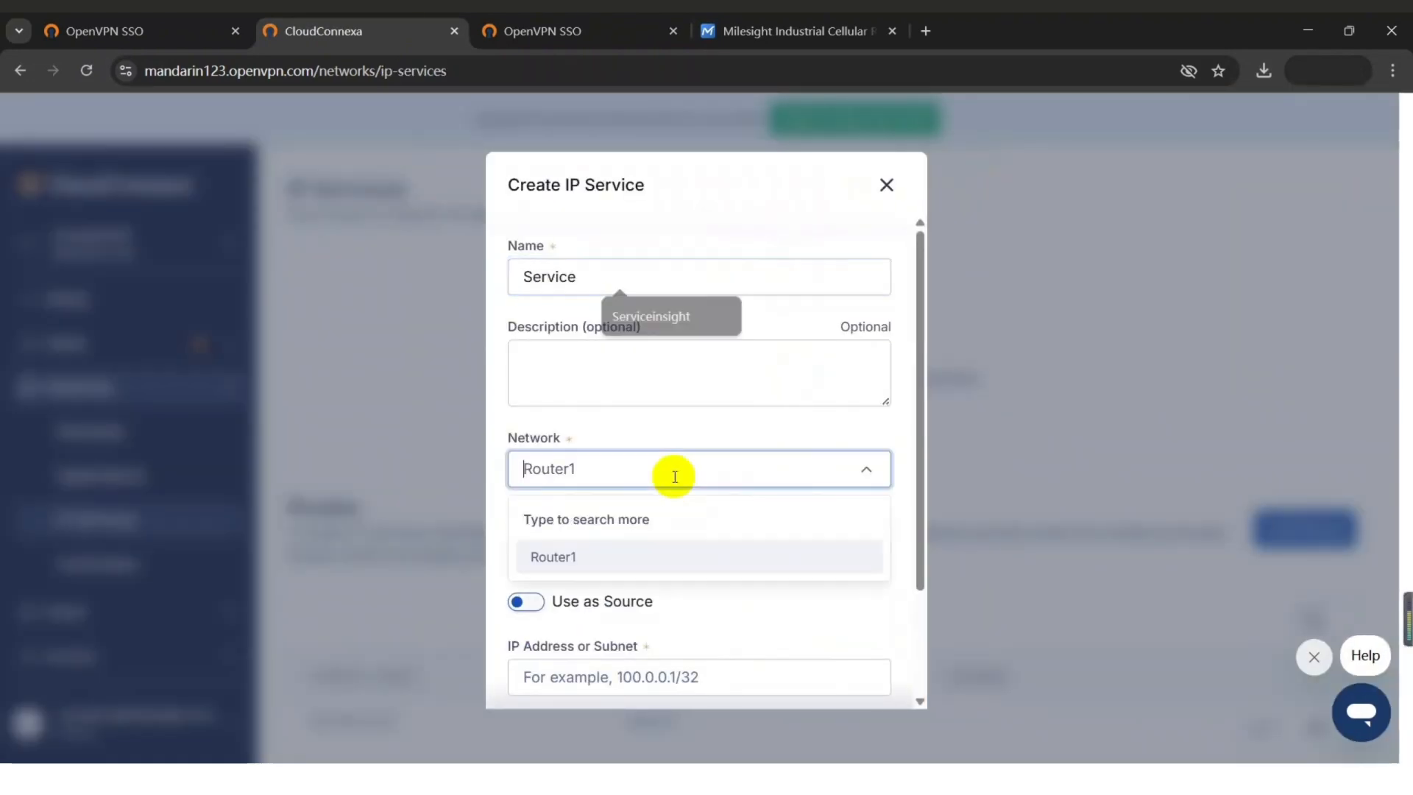
click(620, 557)
click(620, 557)
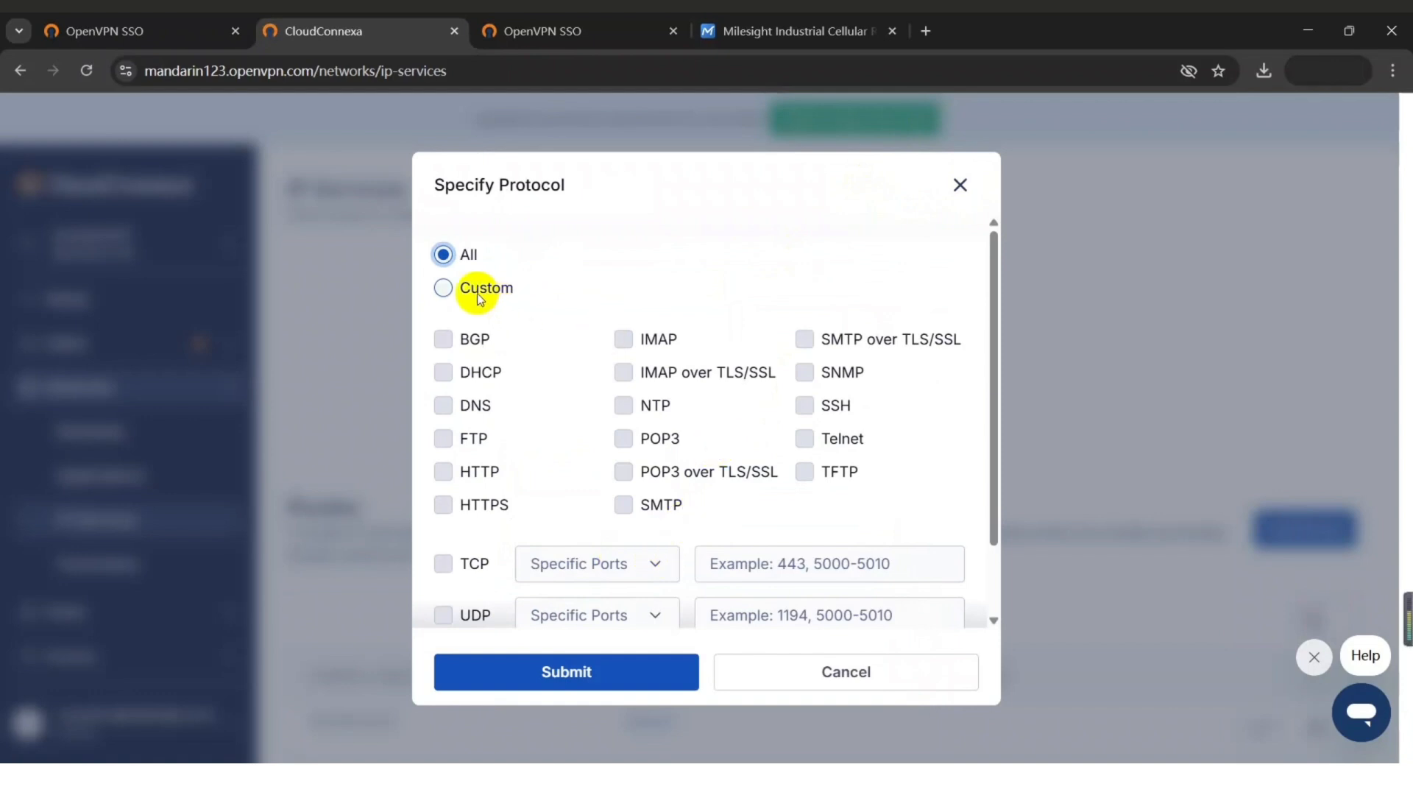
click(647, 673)
scroll(722, 530, down, 2)
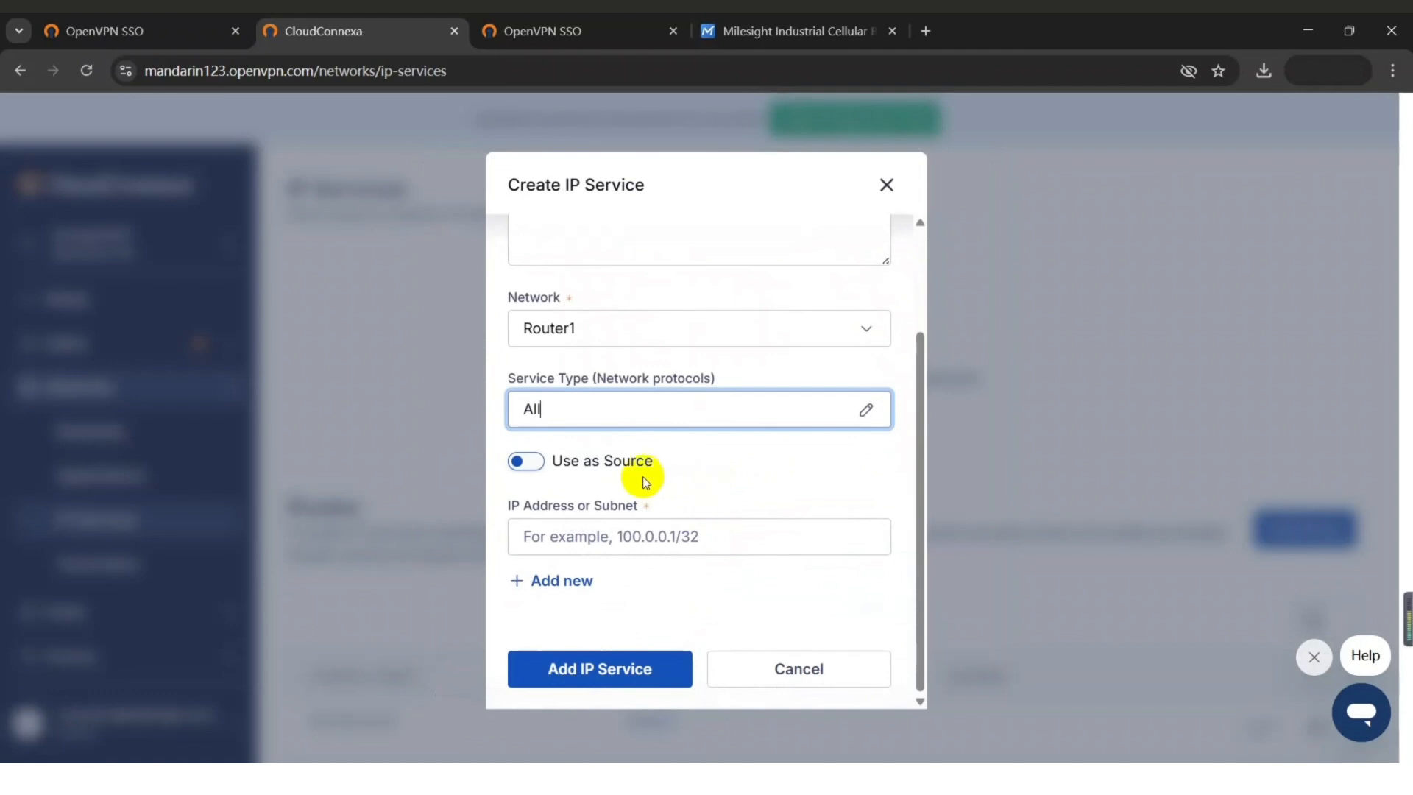
click(665, 545)
text(192.)
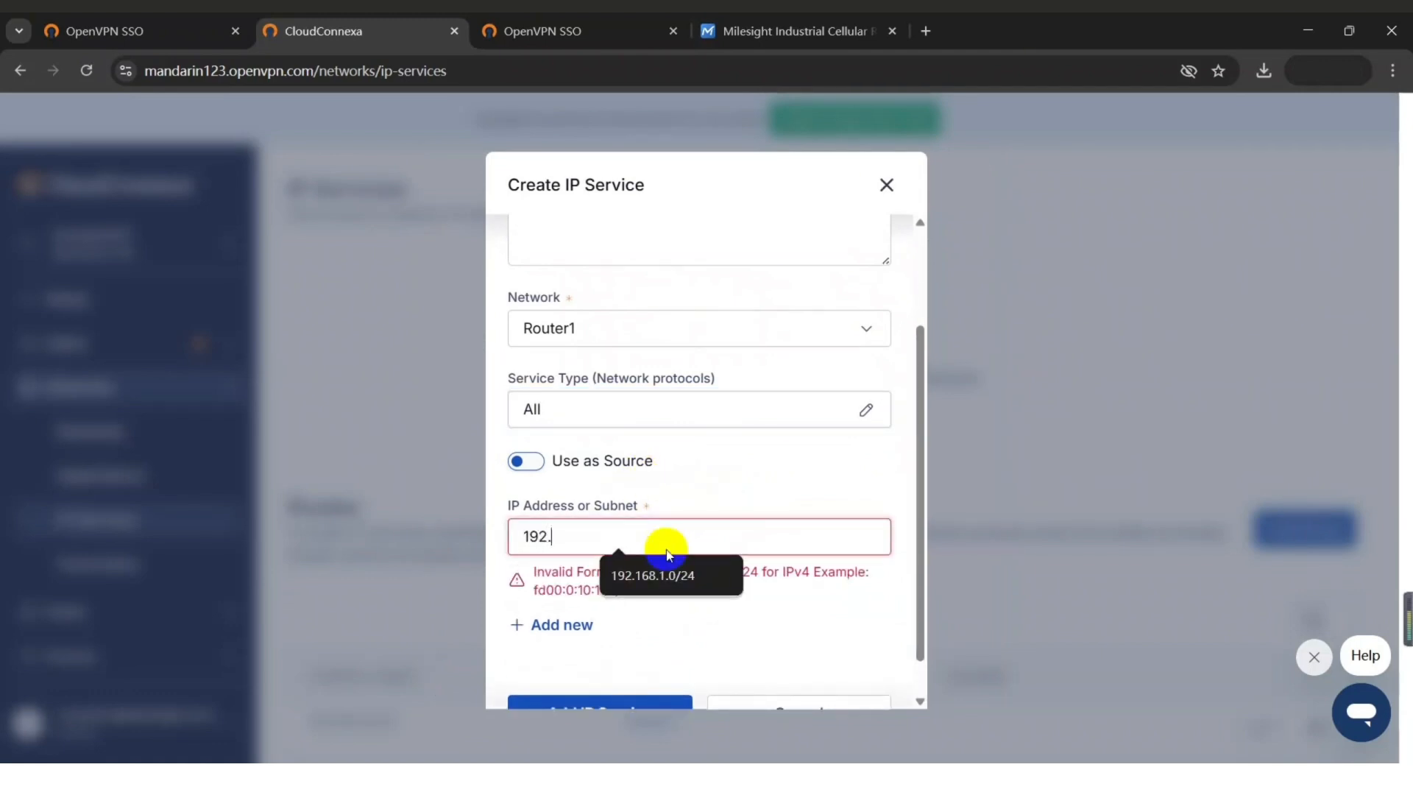
text(168.1.0/24)
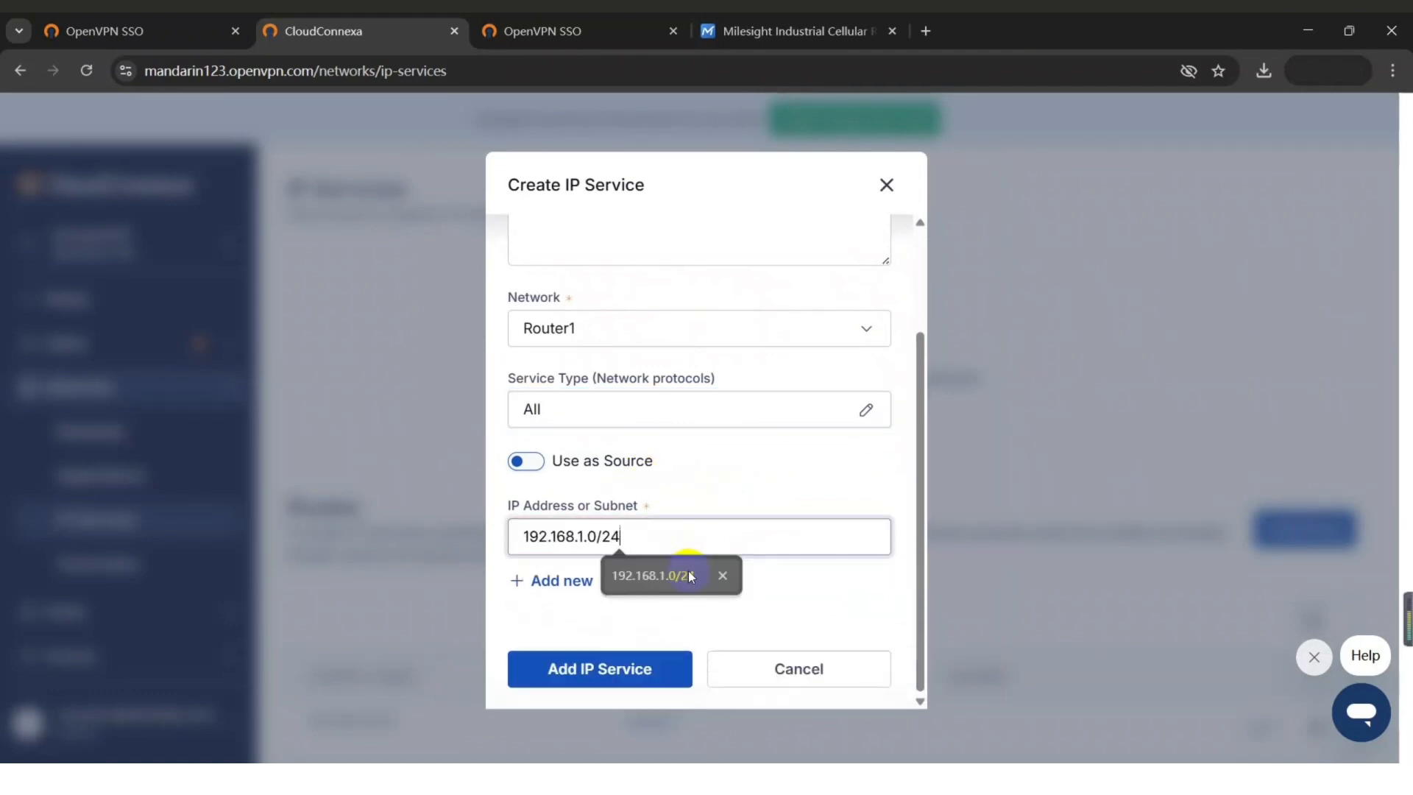
click(644, 670)
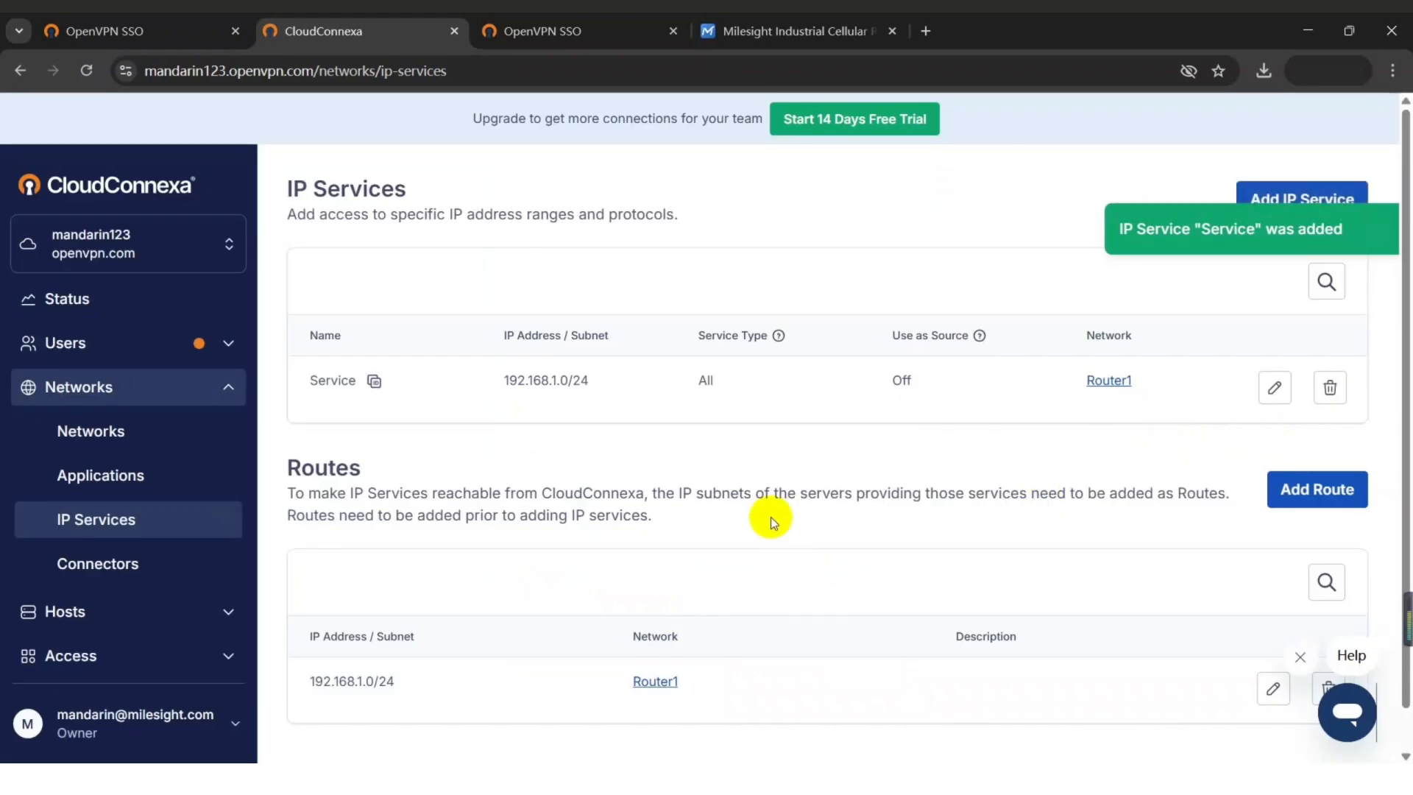
Download connector01's profile from the Connectors page as connector01_singapore.ovpn.
click(109, 441)
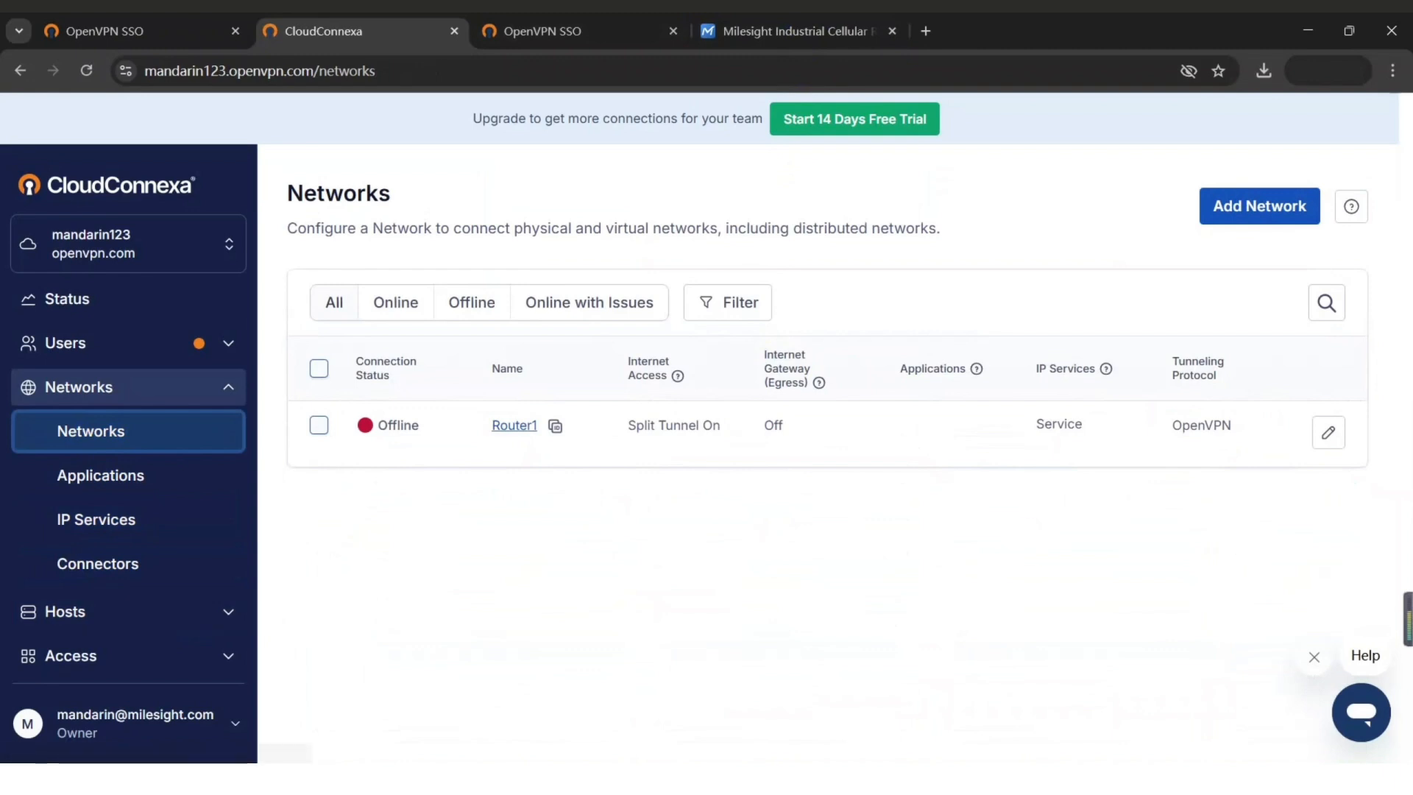
click(111, 565)
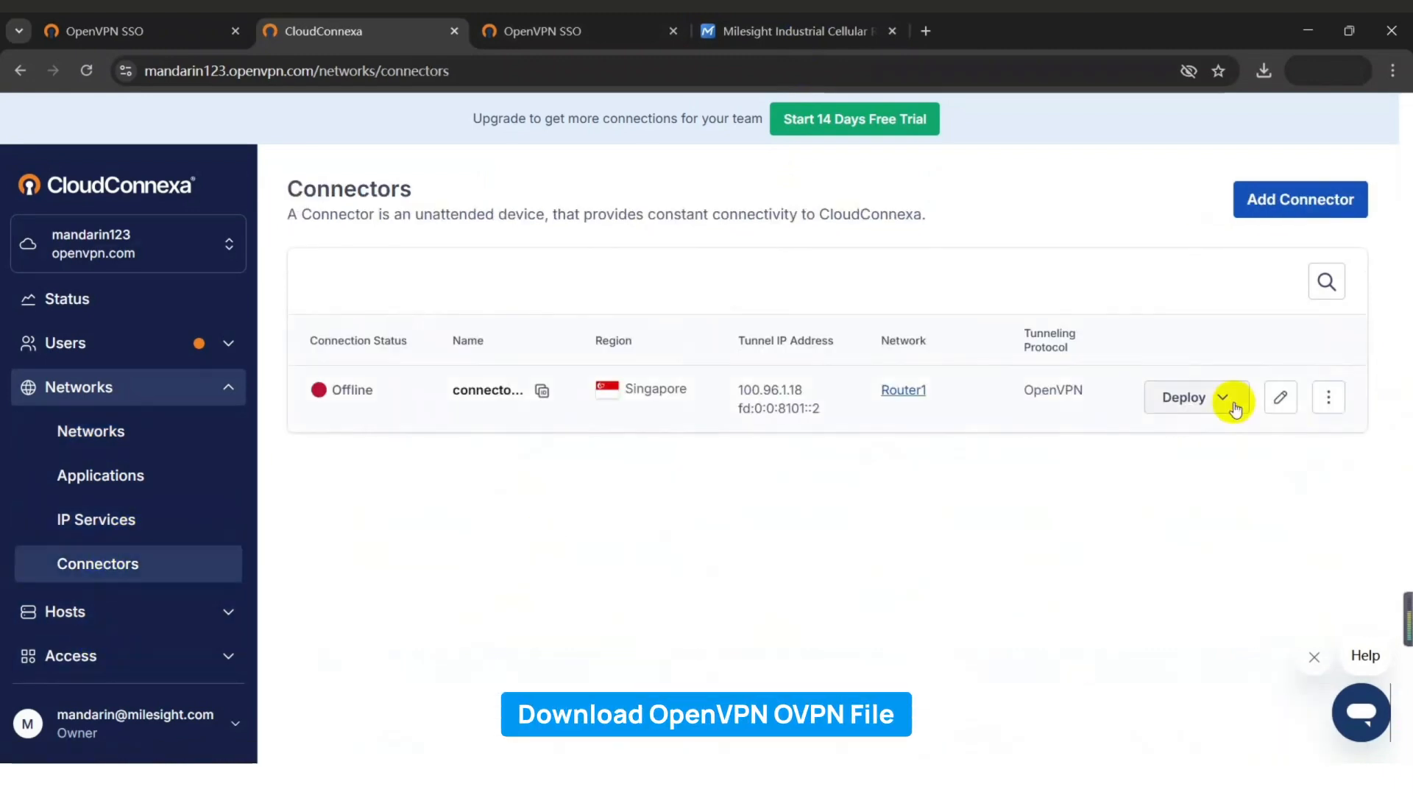
click(1234, 404)
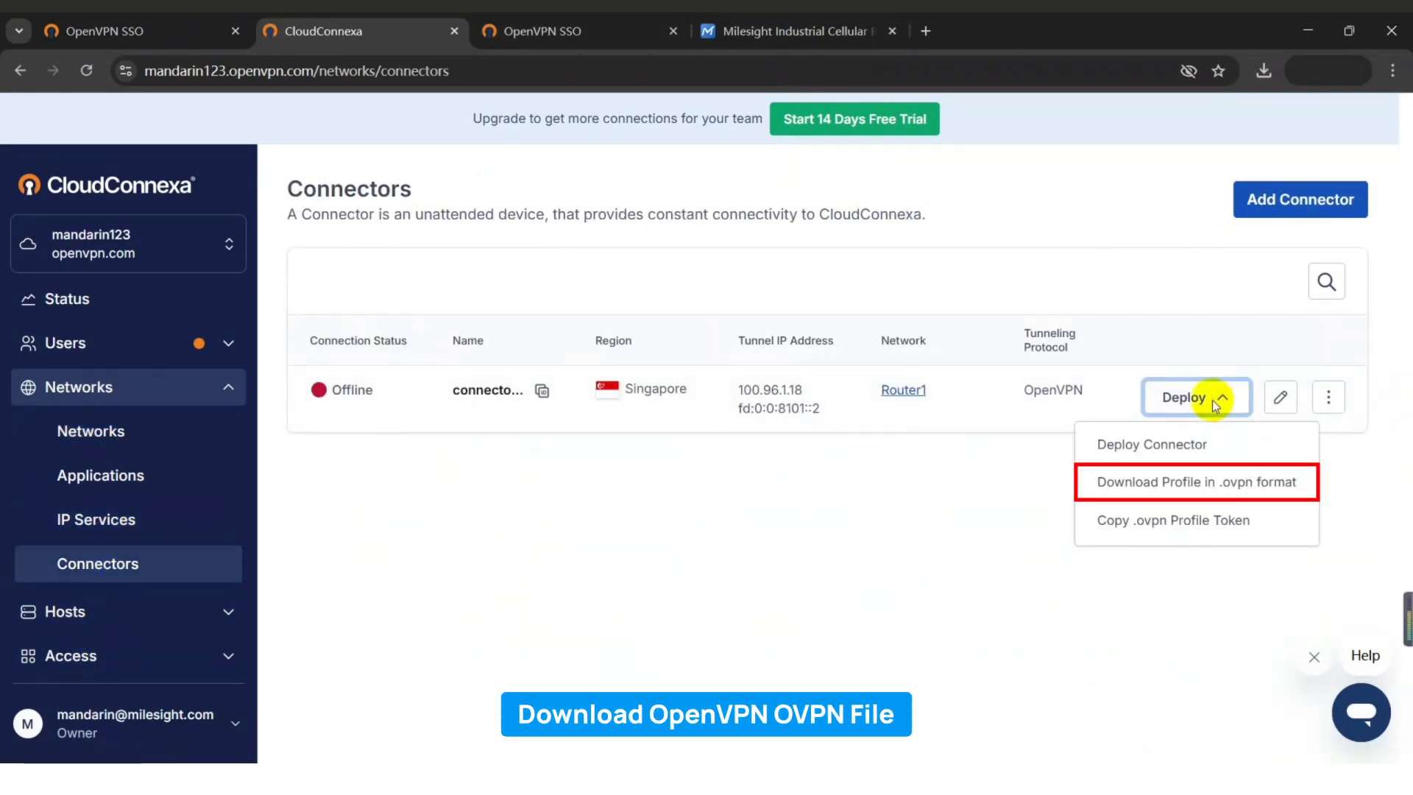
click(1224, 482)
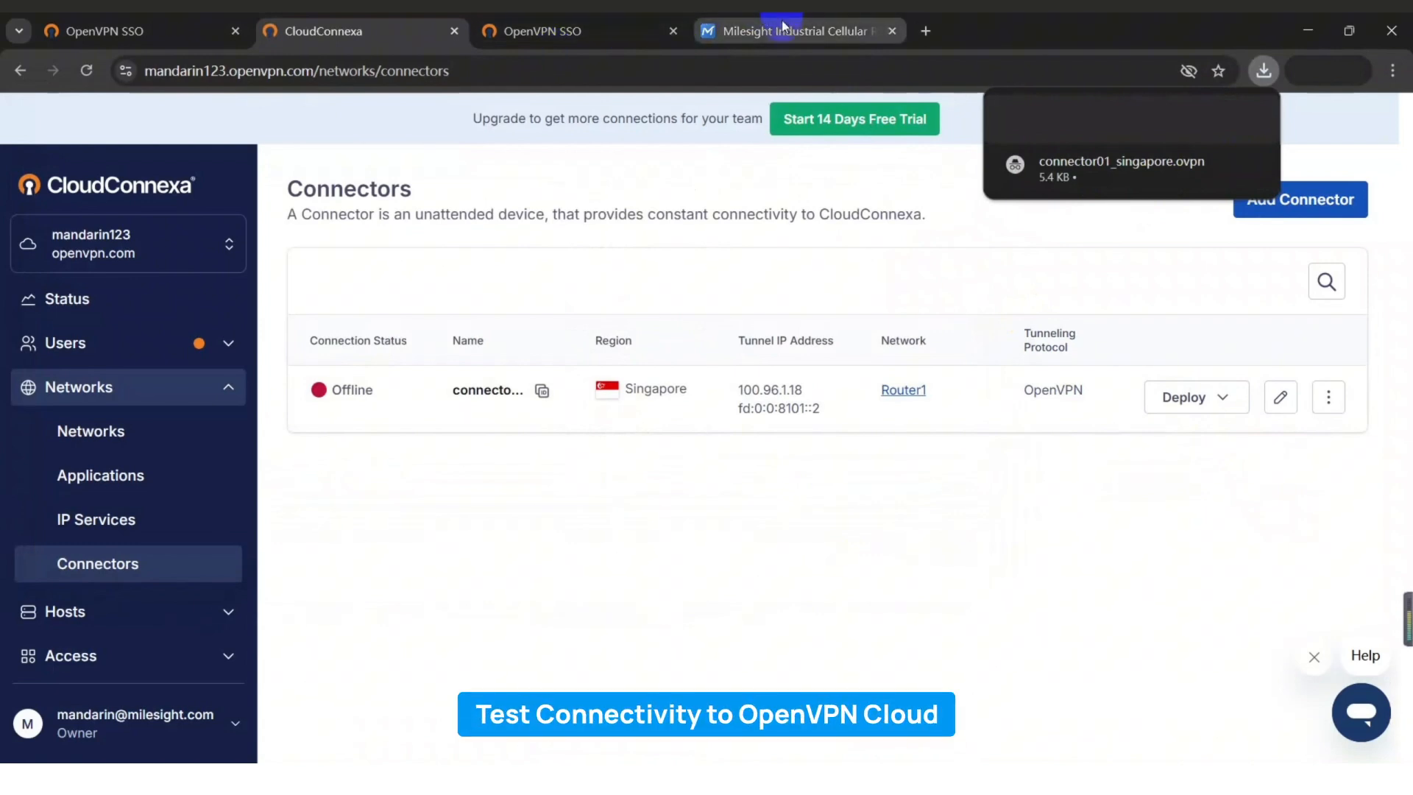
Open the downloaded .ovpn profile and copy its gateway host name.
click(782, 27)
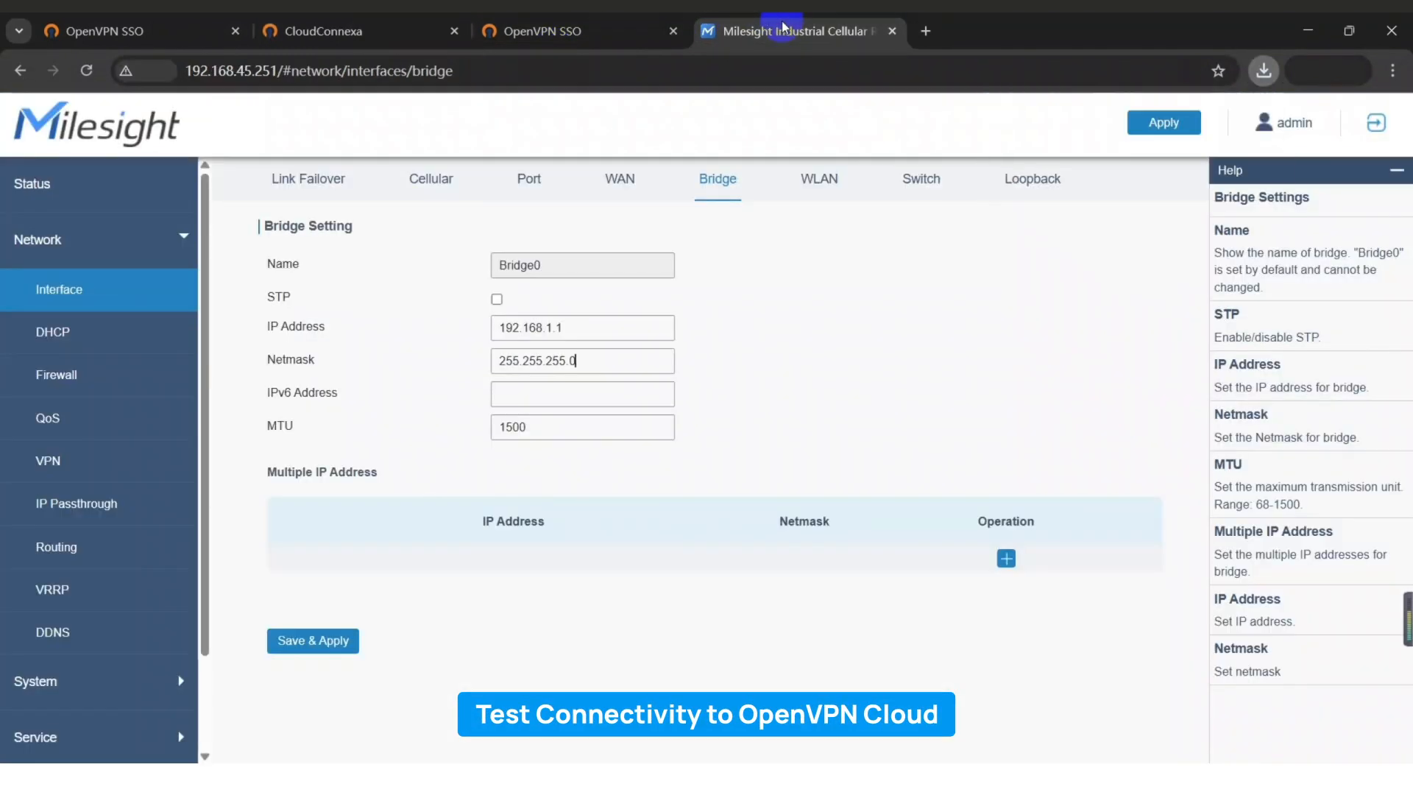
click(1266, 73)
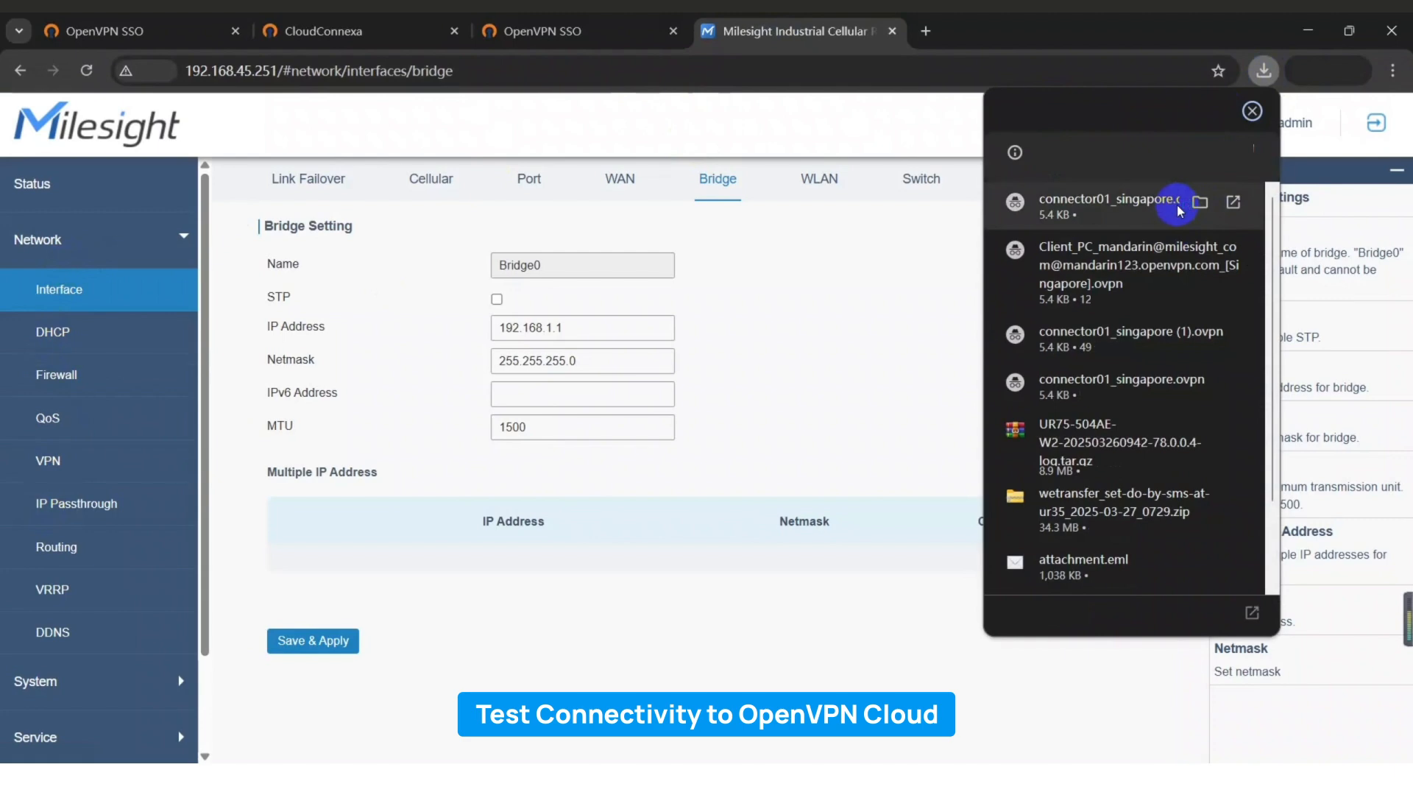
click(1067, 351)
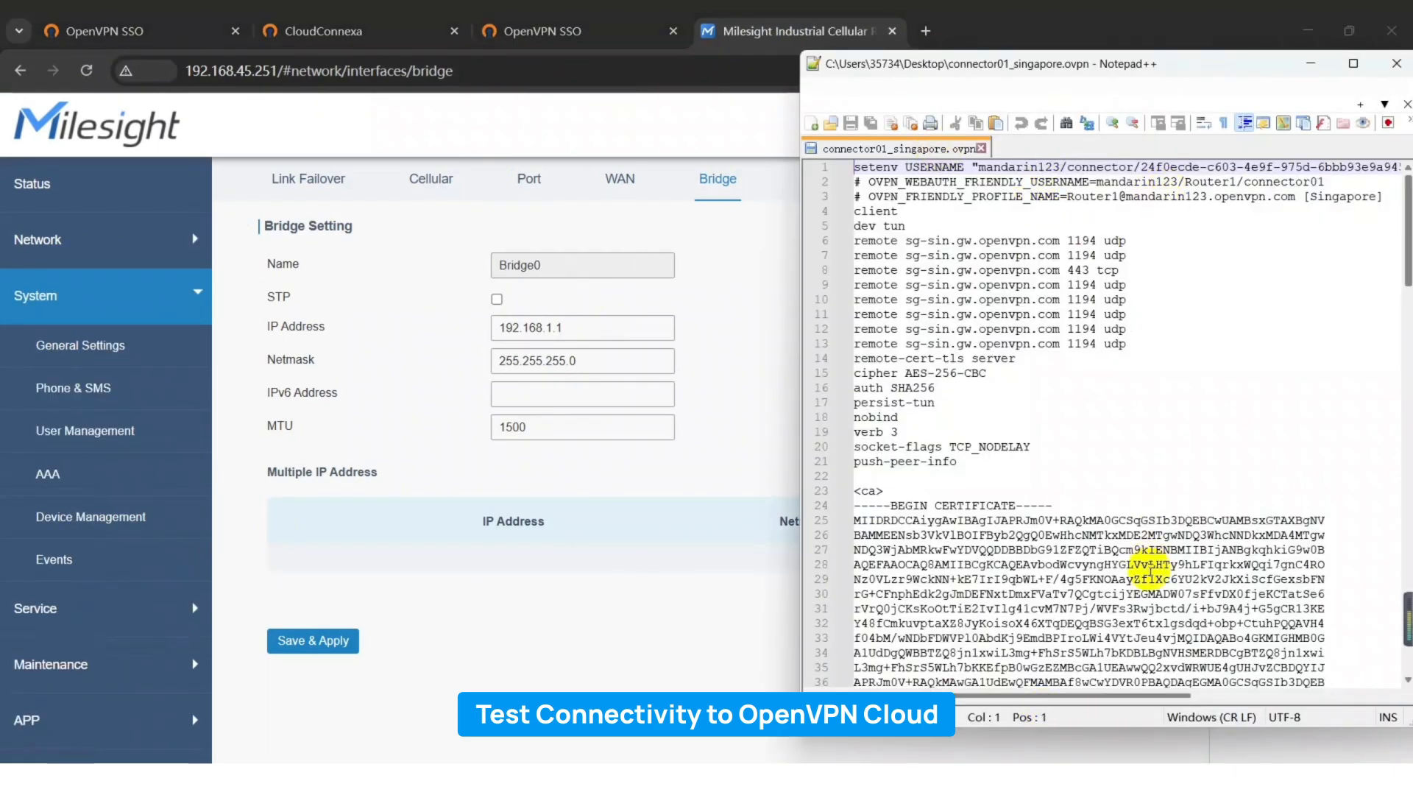
drag(1059, 241, 910, 243)
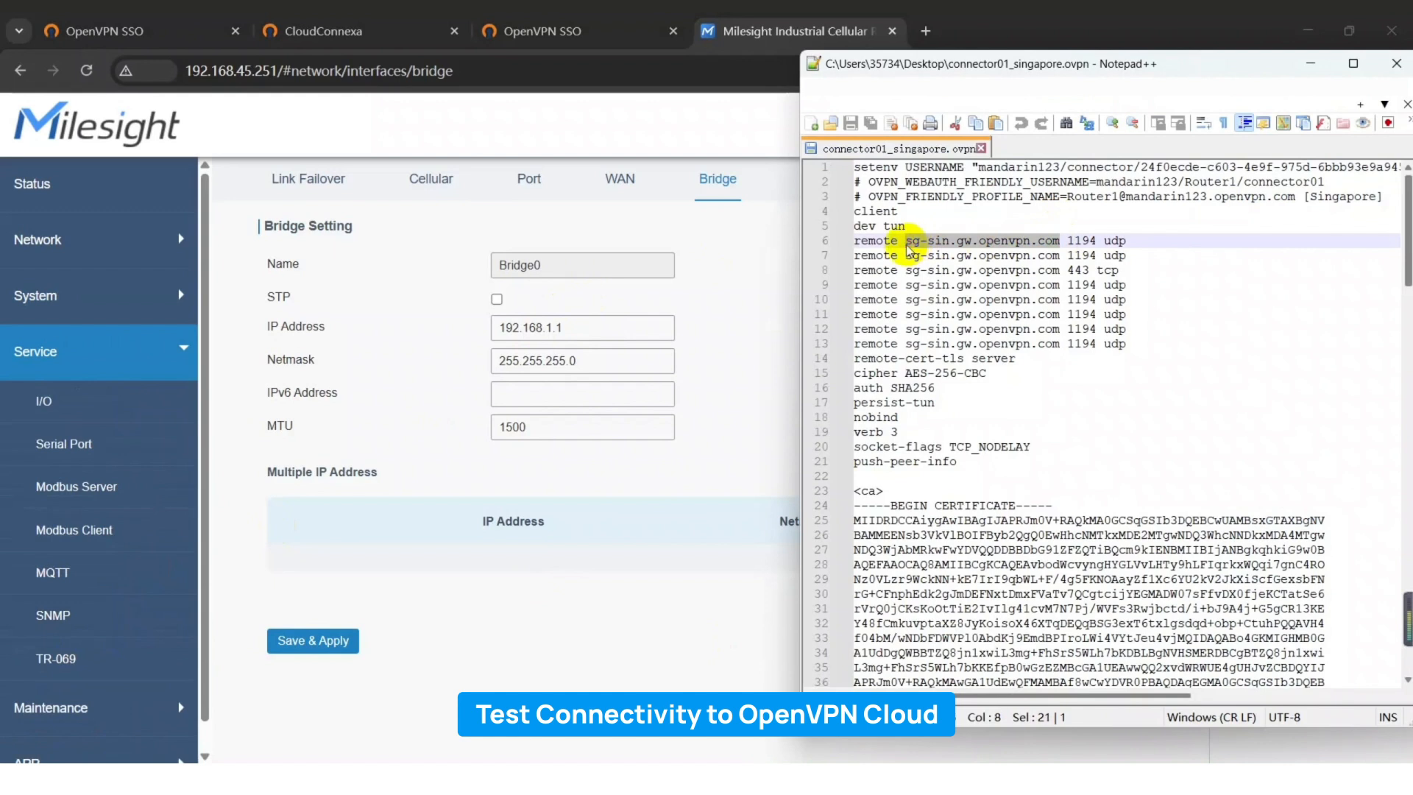
Open the router's Maintenance ping tool.
click(58, 352)
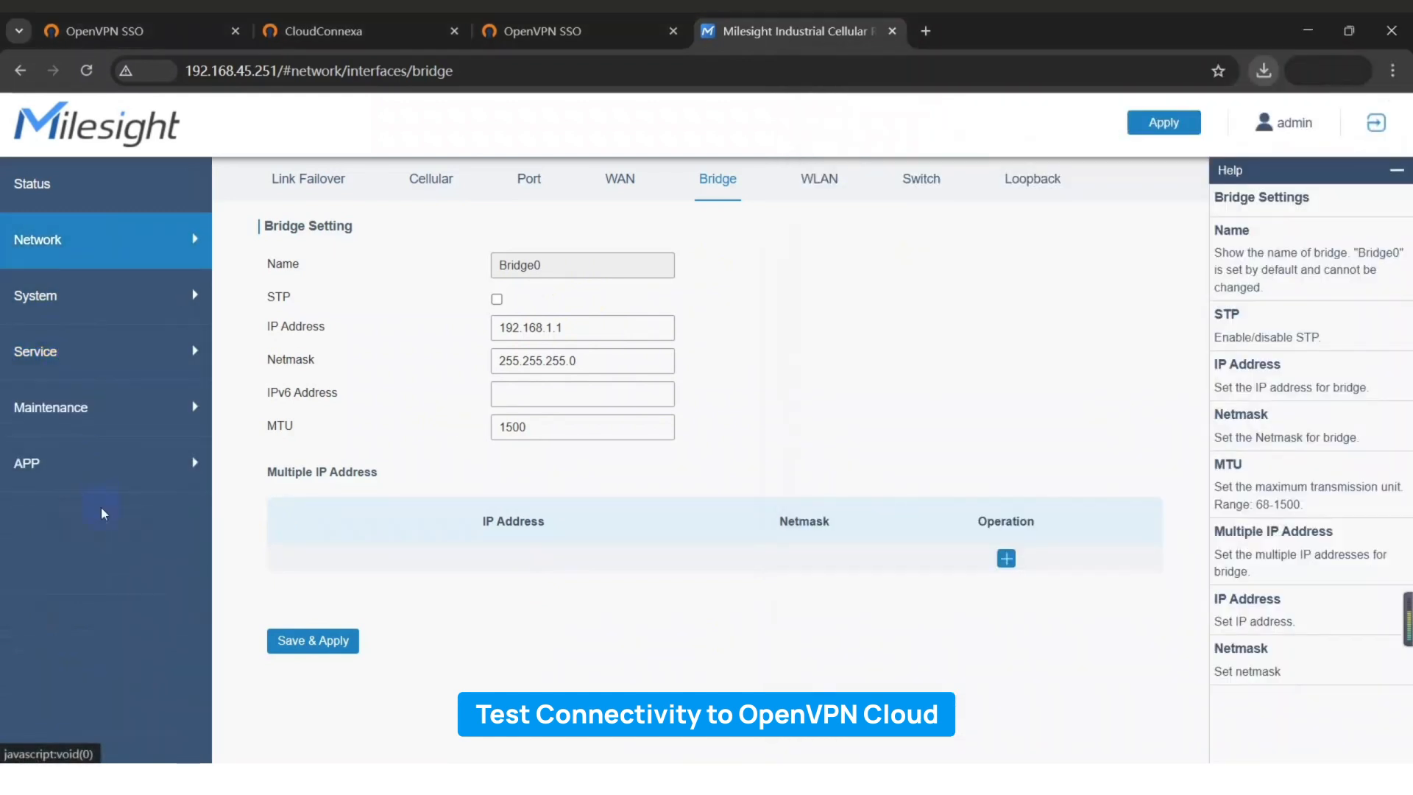
click(110, 407)
click(122, 479)
Ping sg-sin.gw.openvpn.com from the router, stopping after replies of about 67 ms.
click(456, 269)
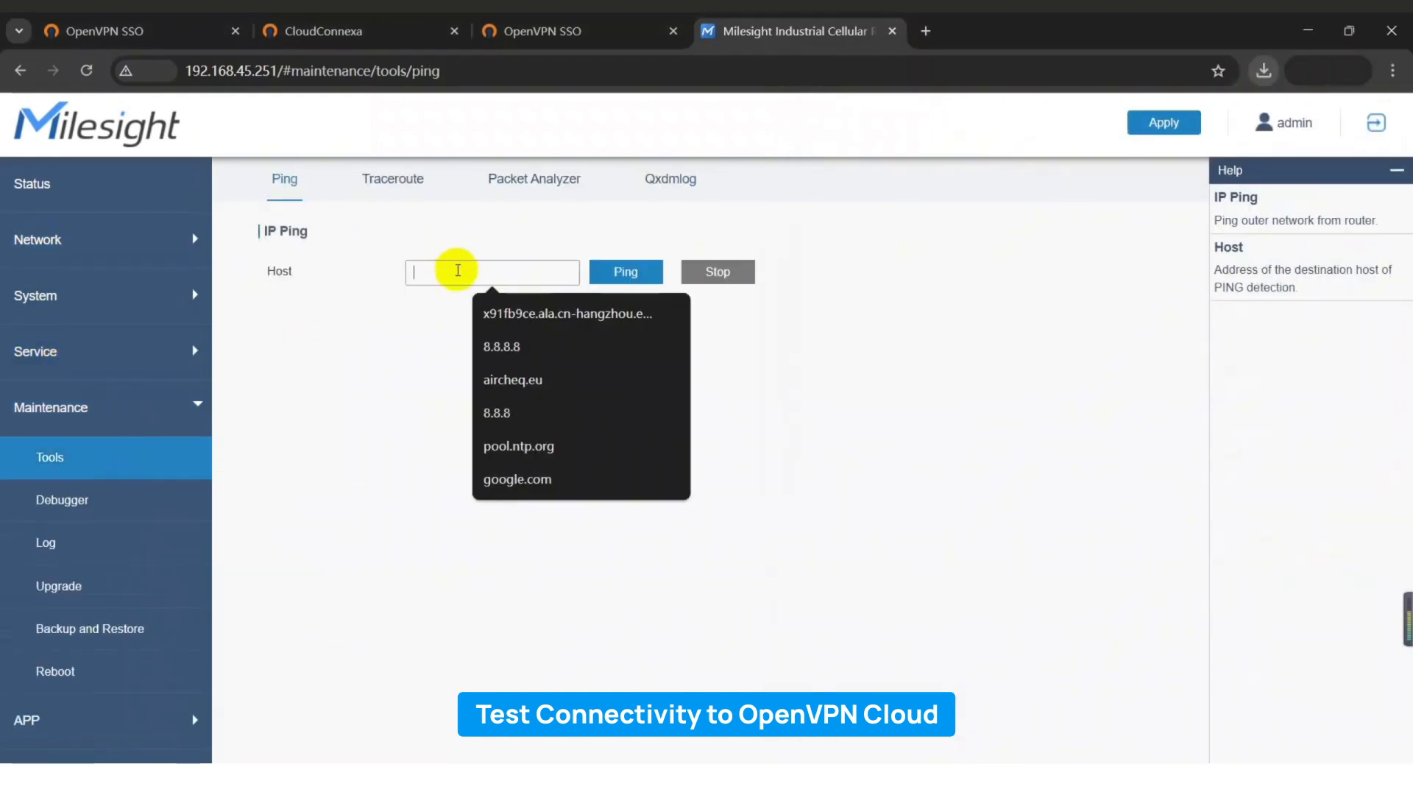
text(sg-sin.gw.openvpn.com)
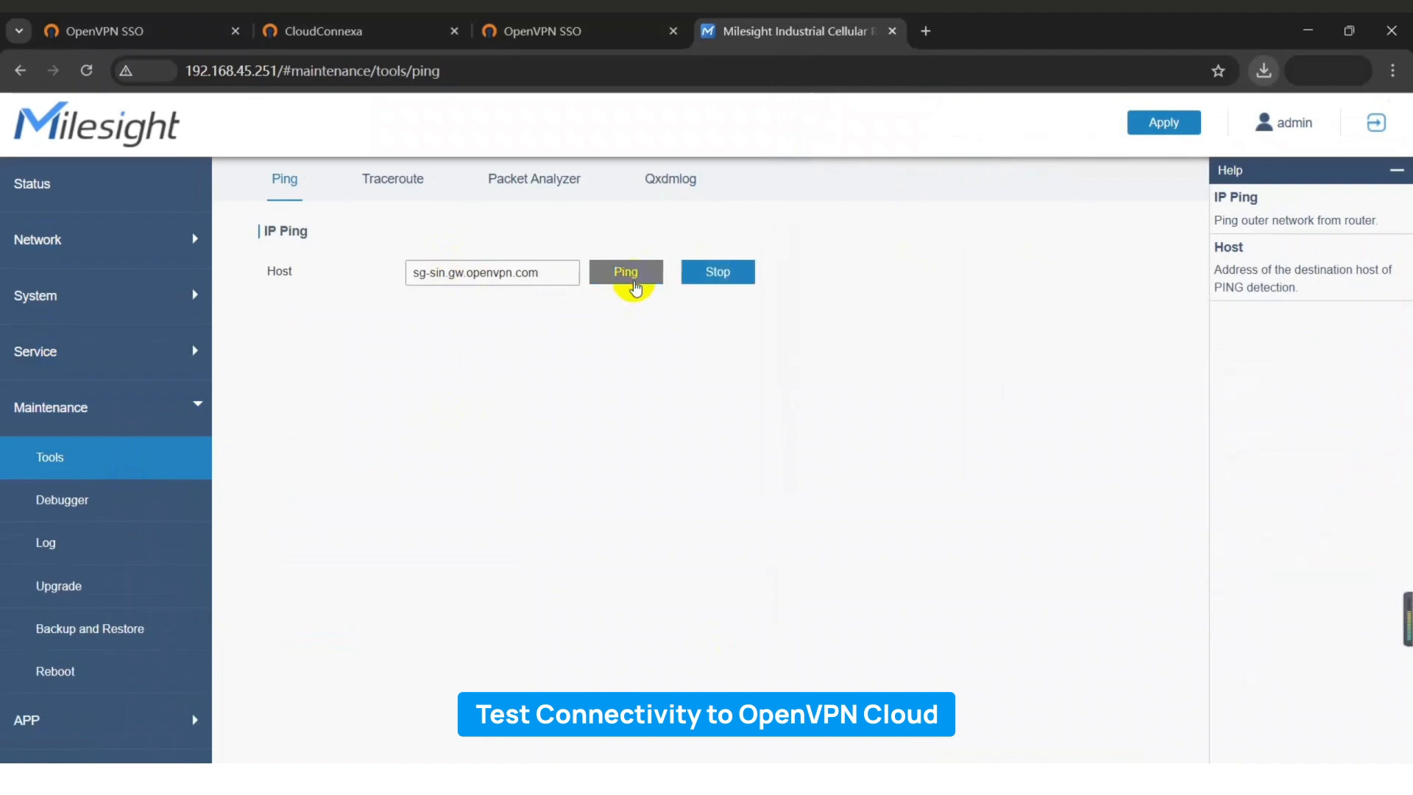
click(634, 285)
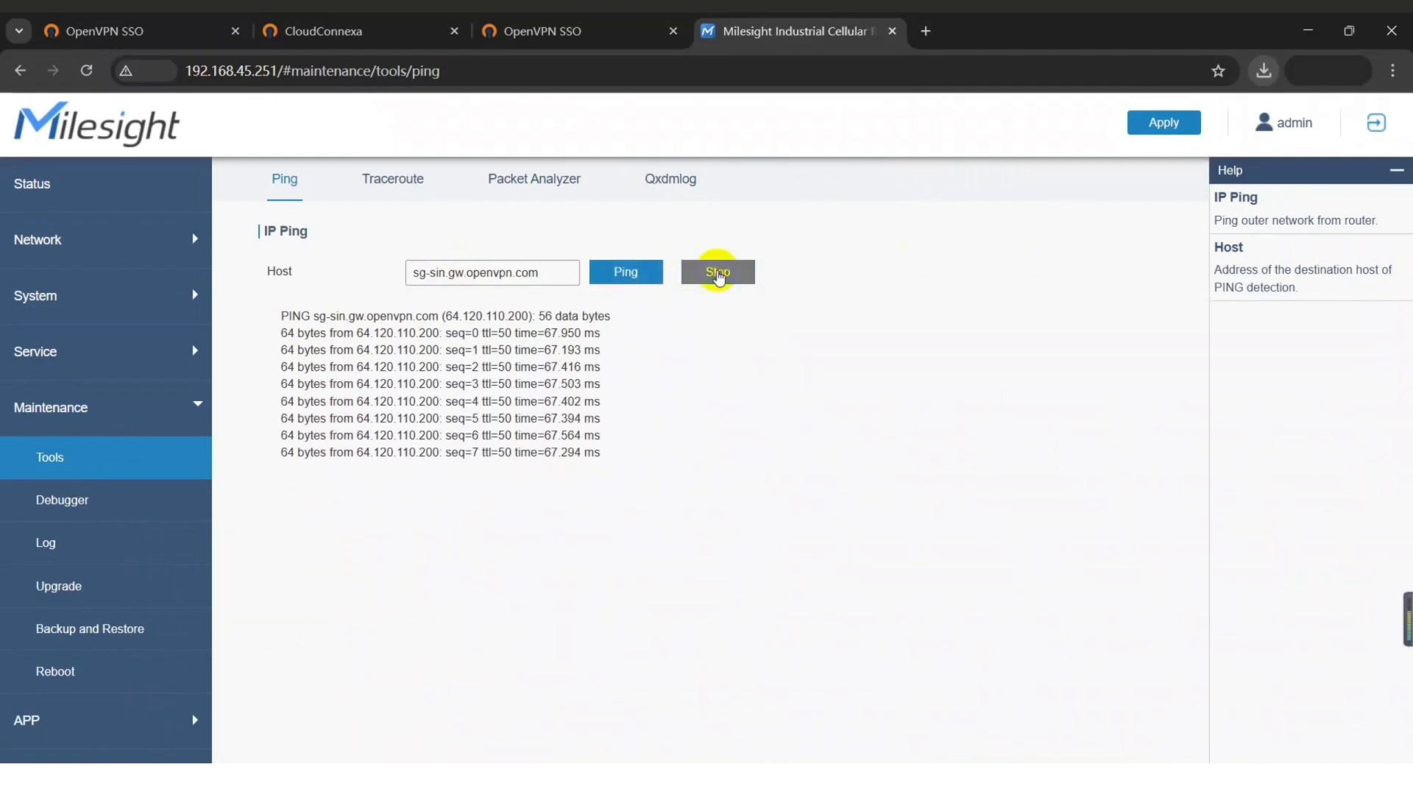
click(718, 274)
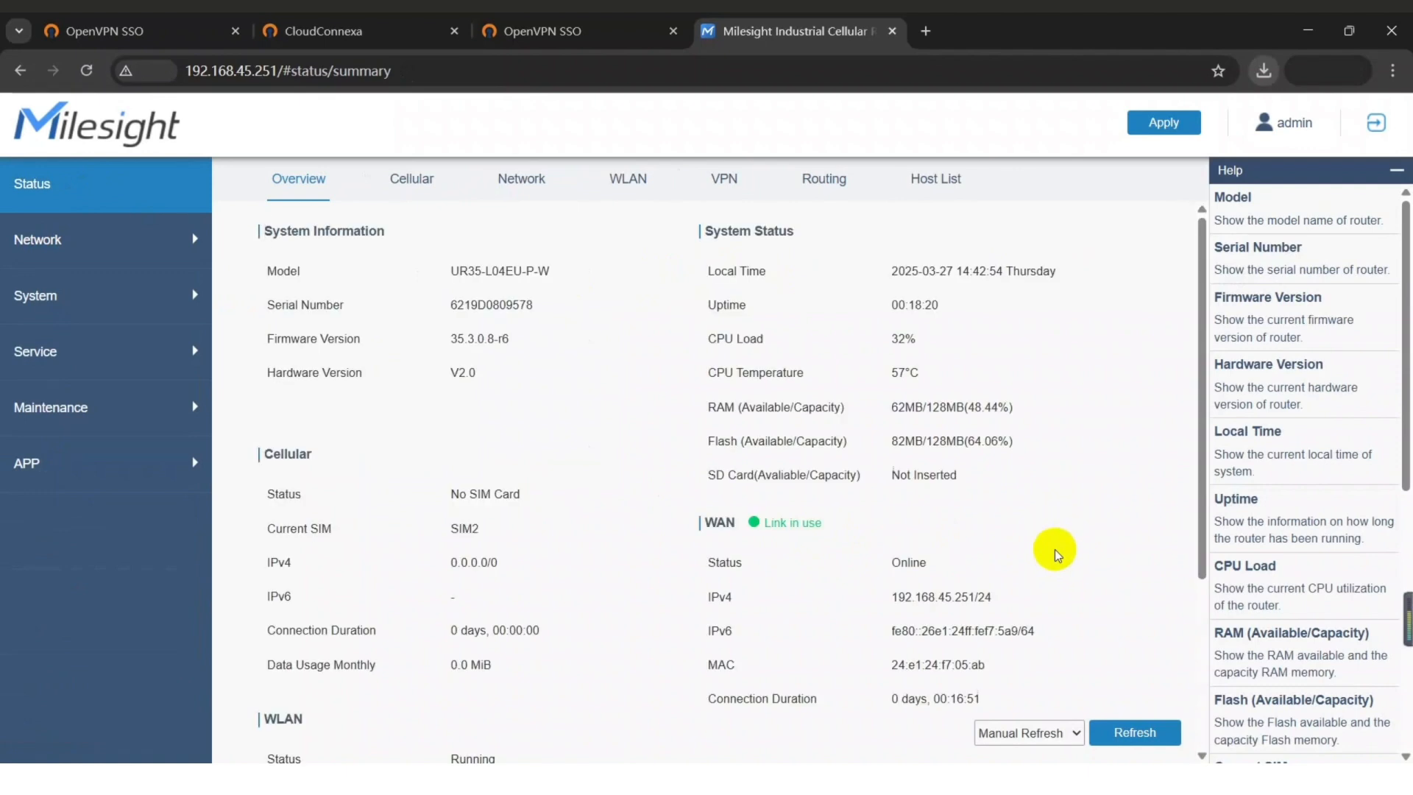
Check the WAN status, then go to the router's OpenVPN Client settings under Network > VPN.
drag(1002, 559, 862, 529)
click(118, 241)
click(51, 462)
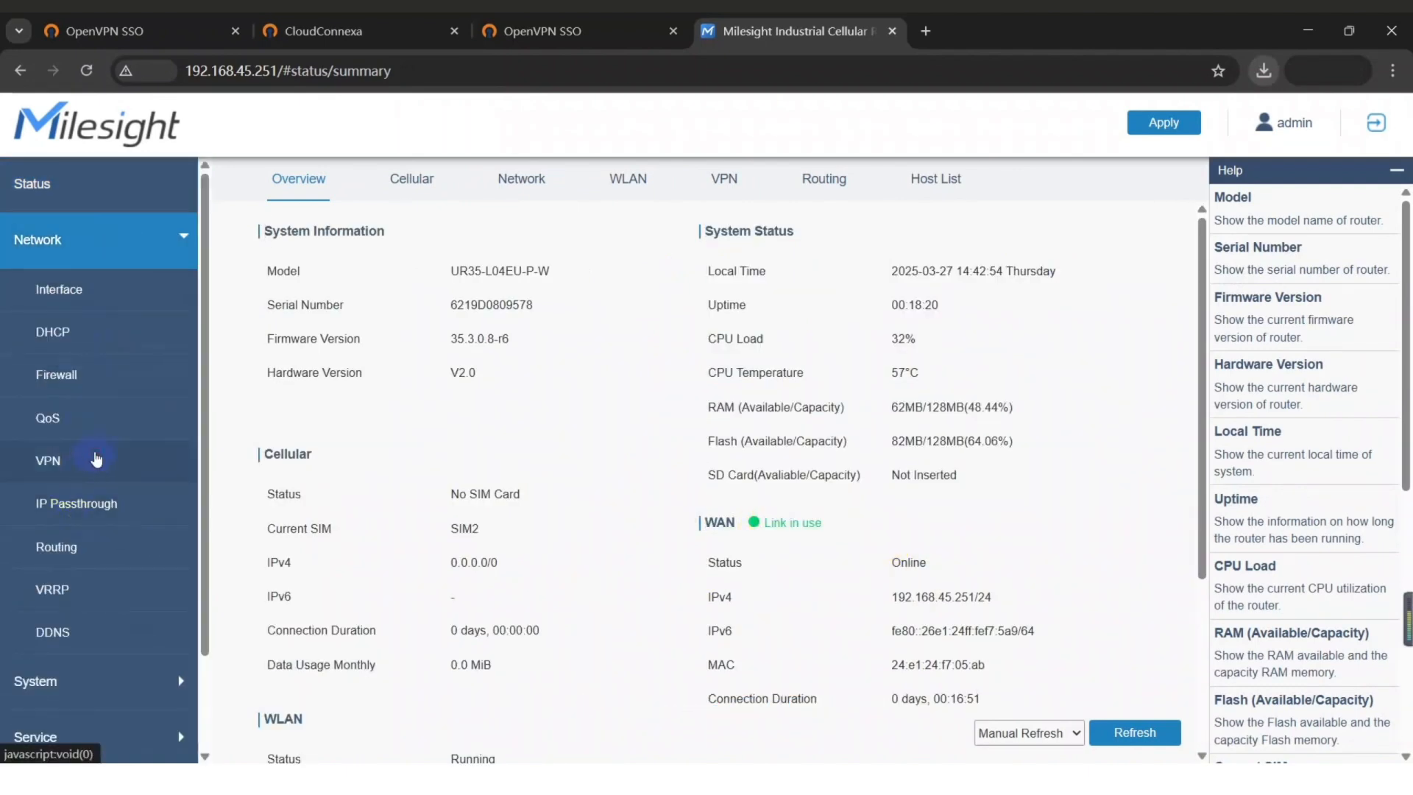
click(967, 176)
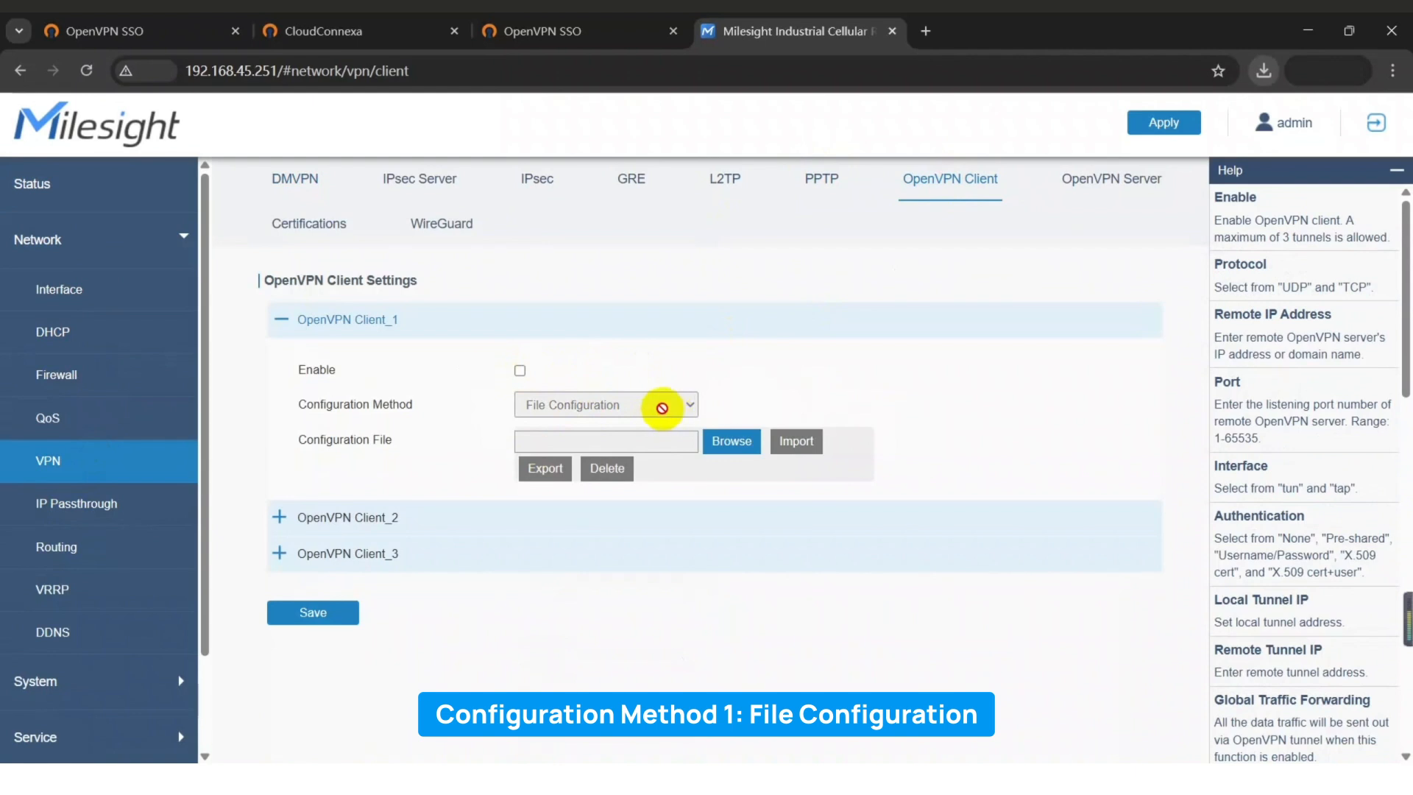
Enable Client_1 with the .ovpn imported as File Configuration, then save and apply.
click(519, 370)
click(621, 407)
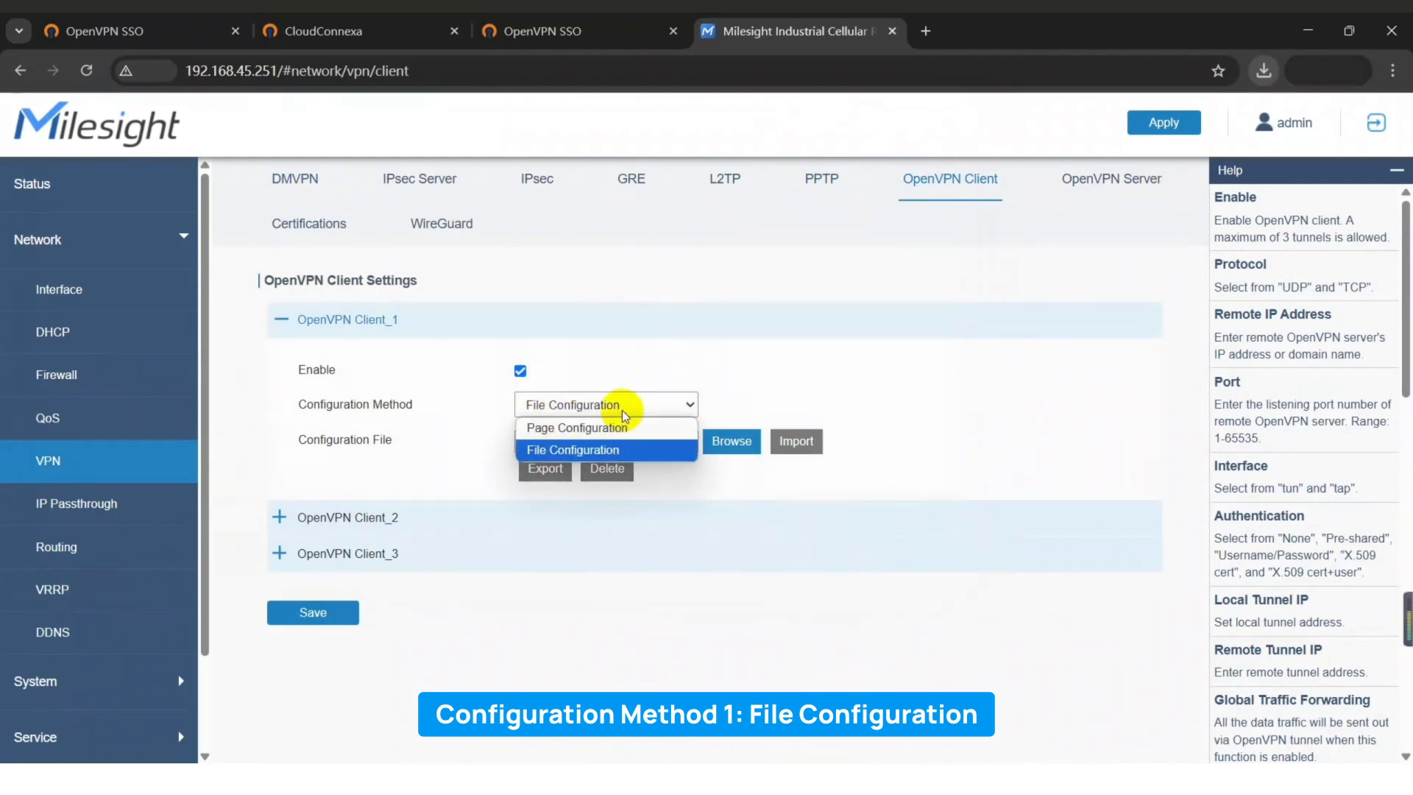
click(629, 450)
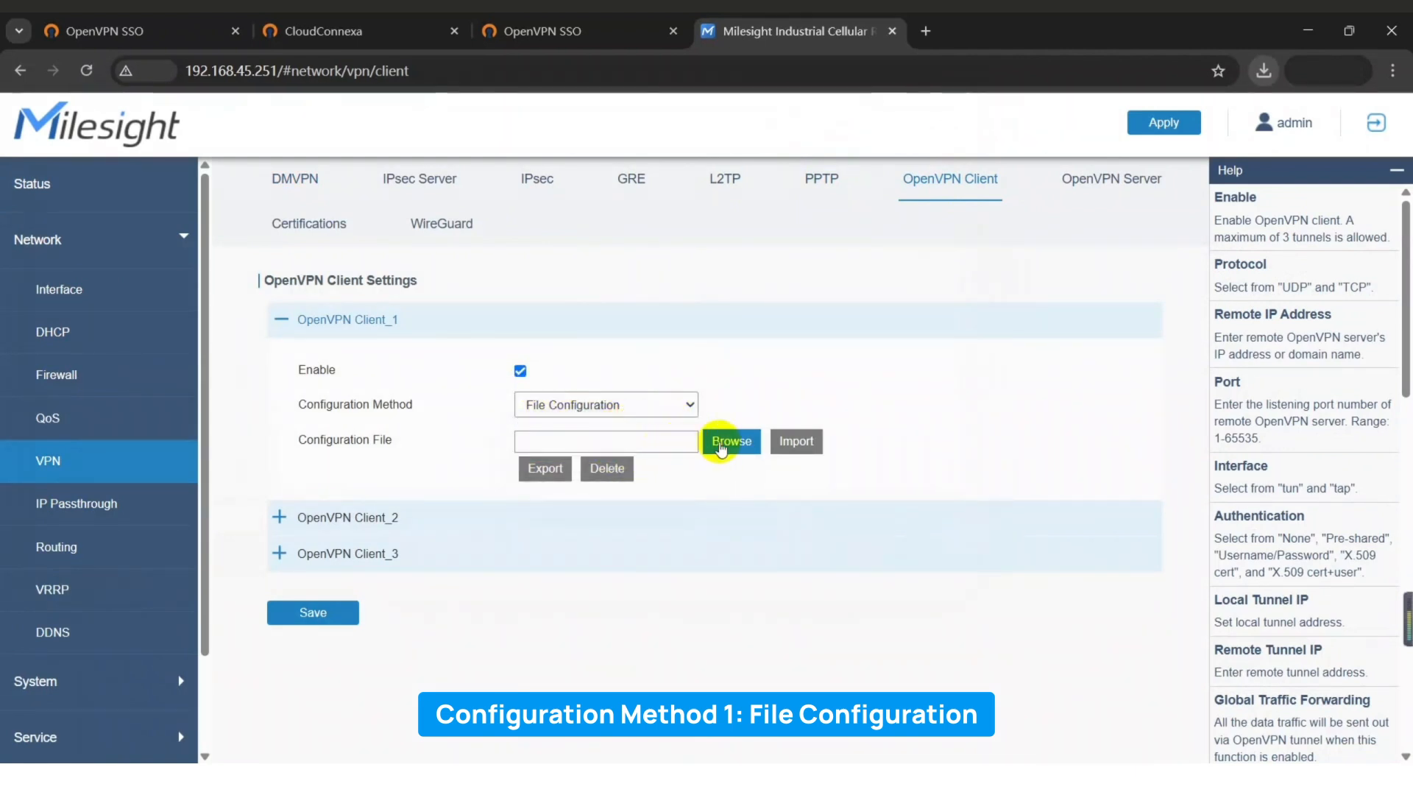
click(729, 444)
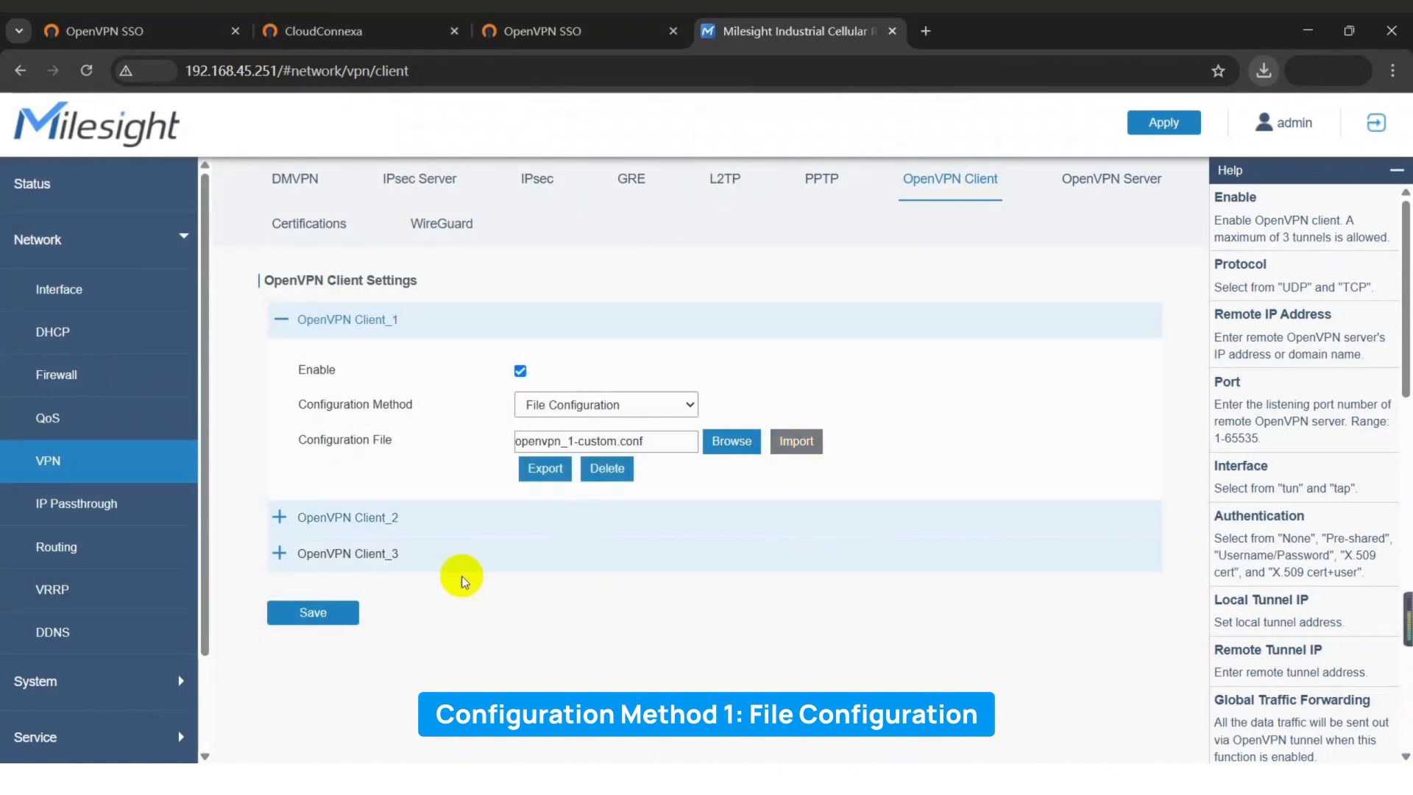
click(328, 613)
click(1154, 127)
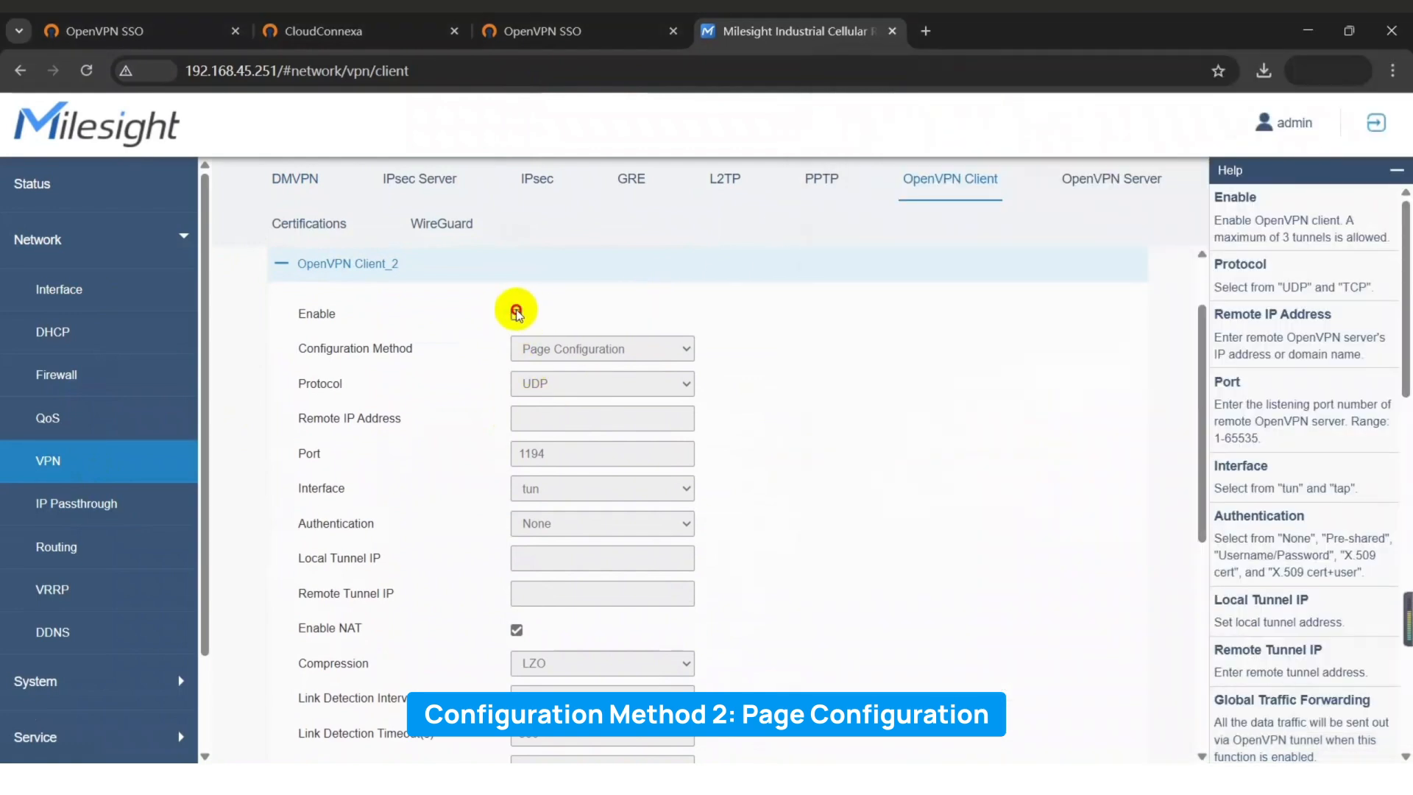
Enable Client_2 with tun, UDP, remote sg-sin.gw.openvpn.com and port 1194.
click(515, 314)
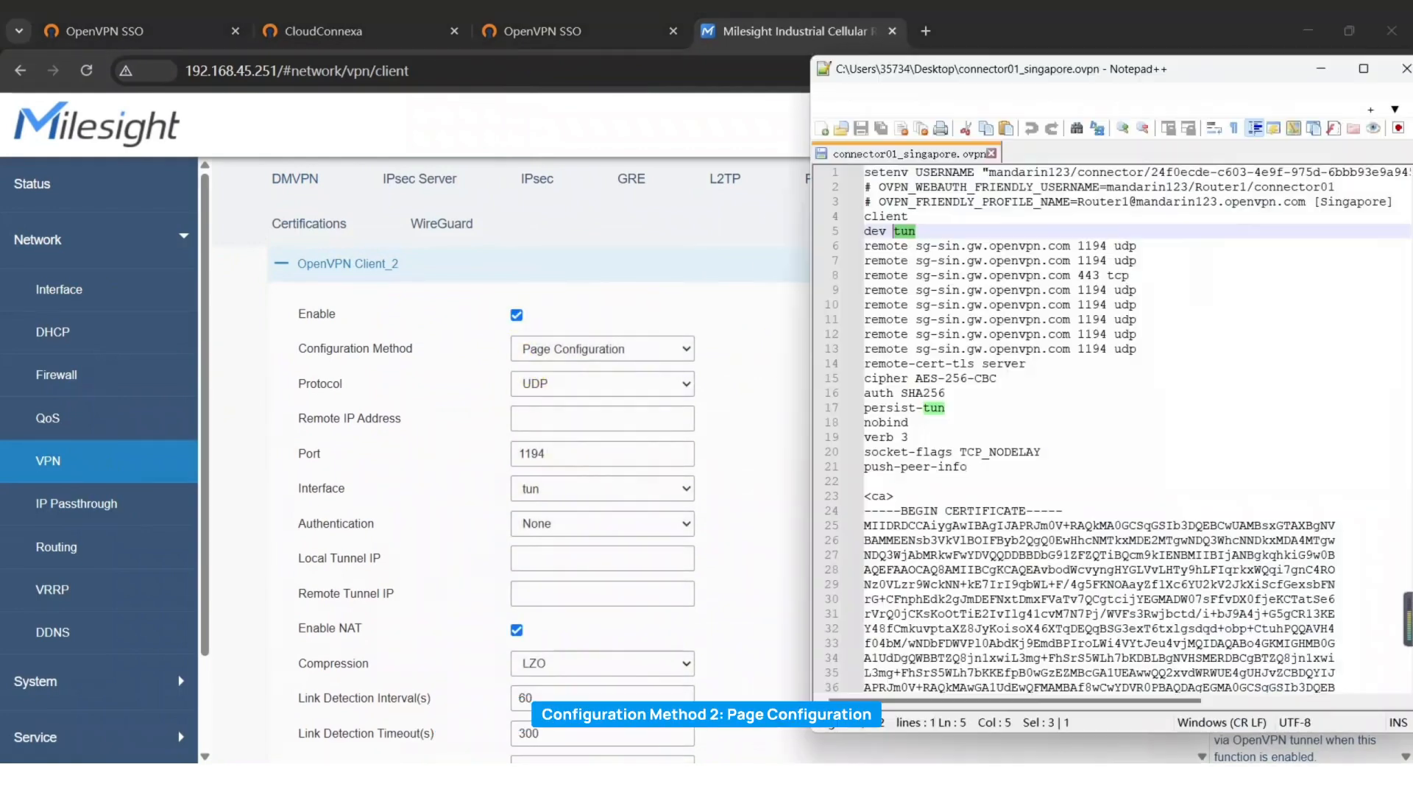
double_click(903, 231)
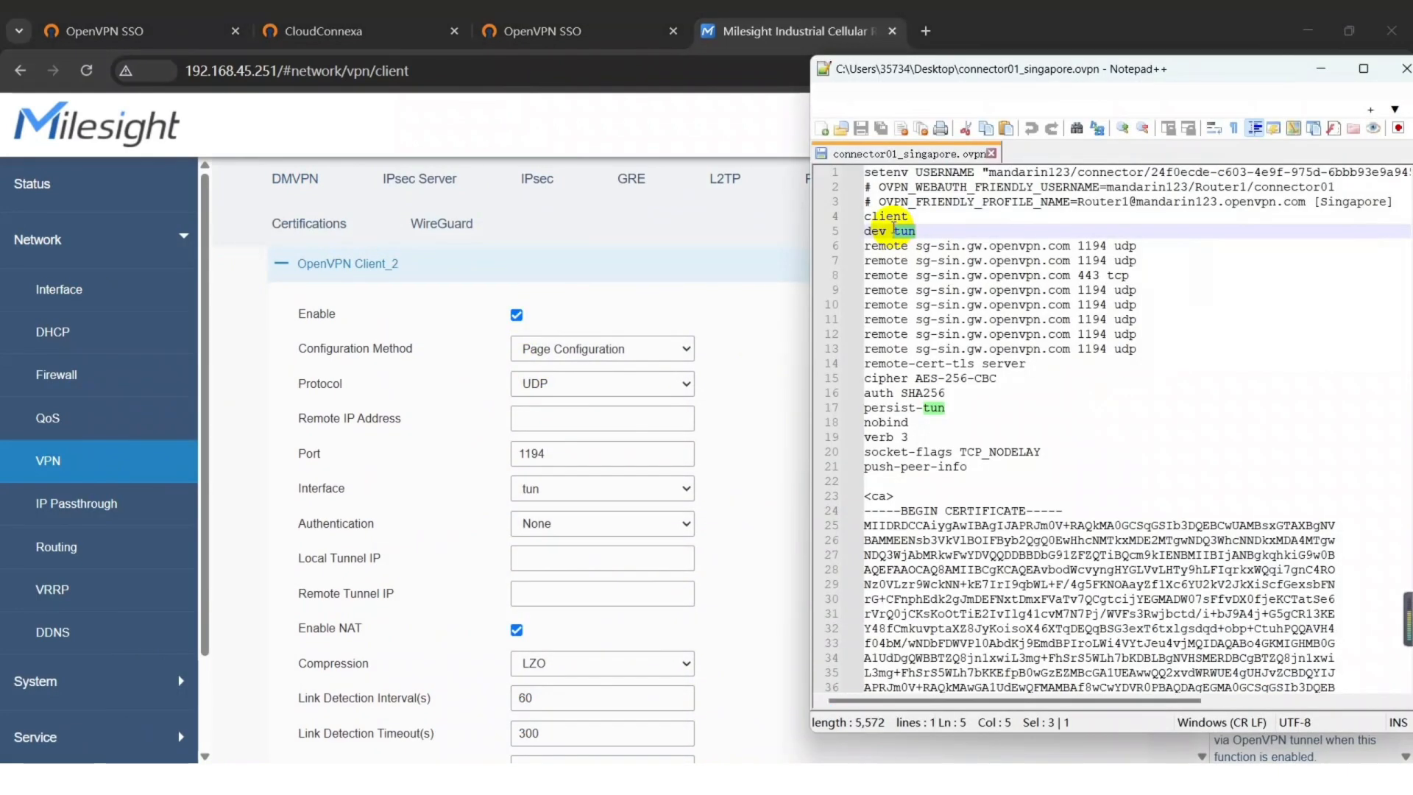
click(580, 487)
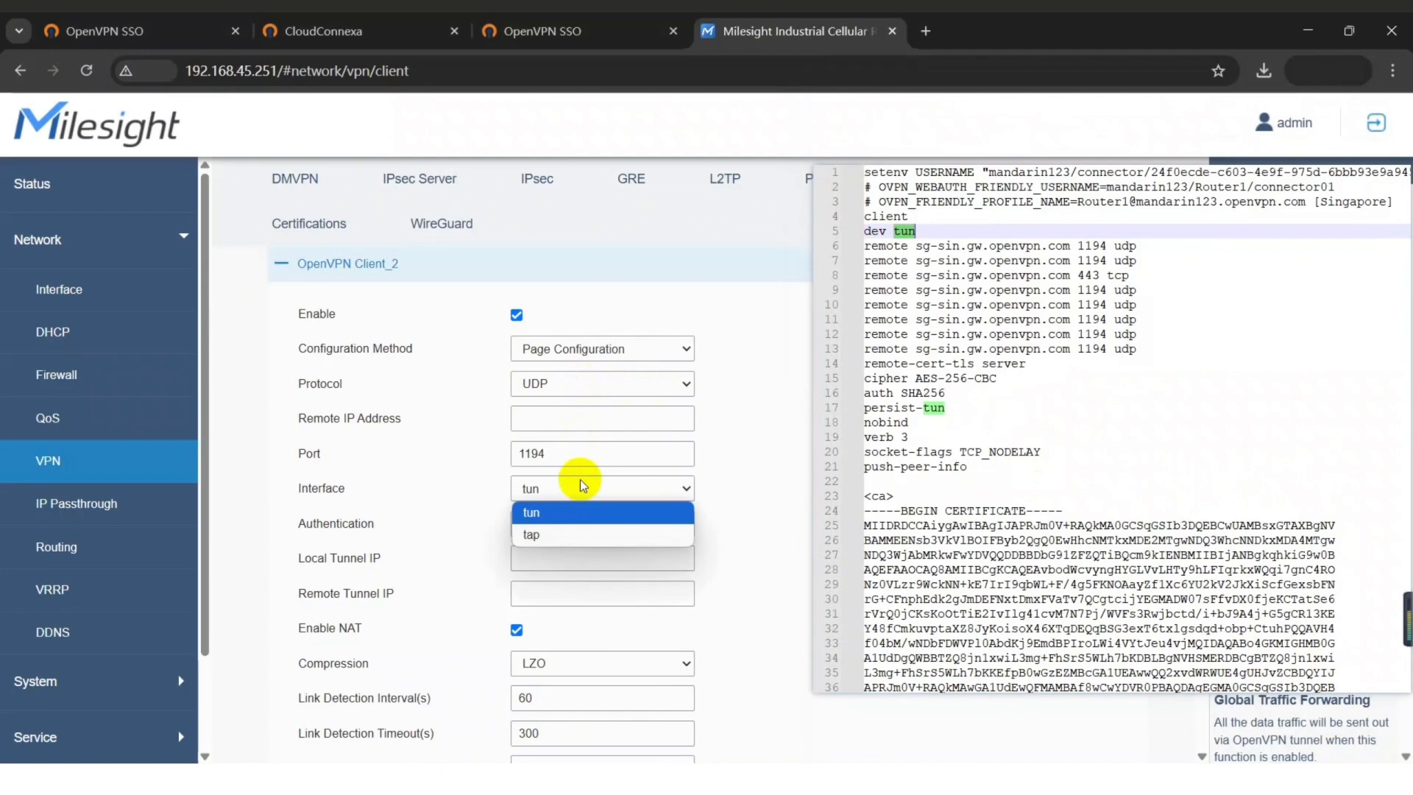
click(576, 517)
double_click(1125, 245)
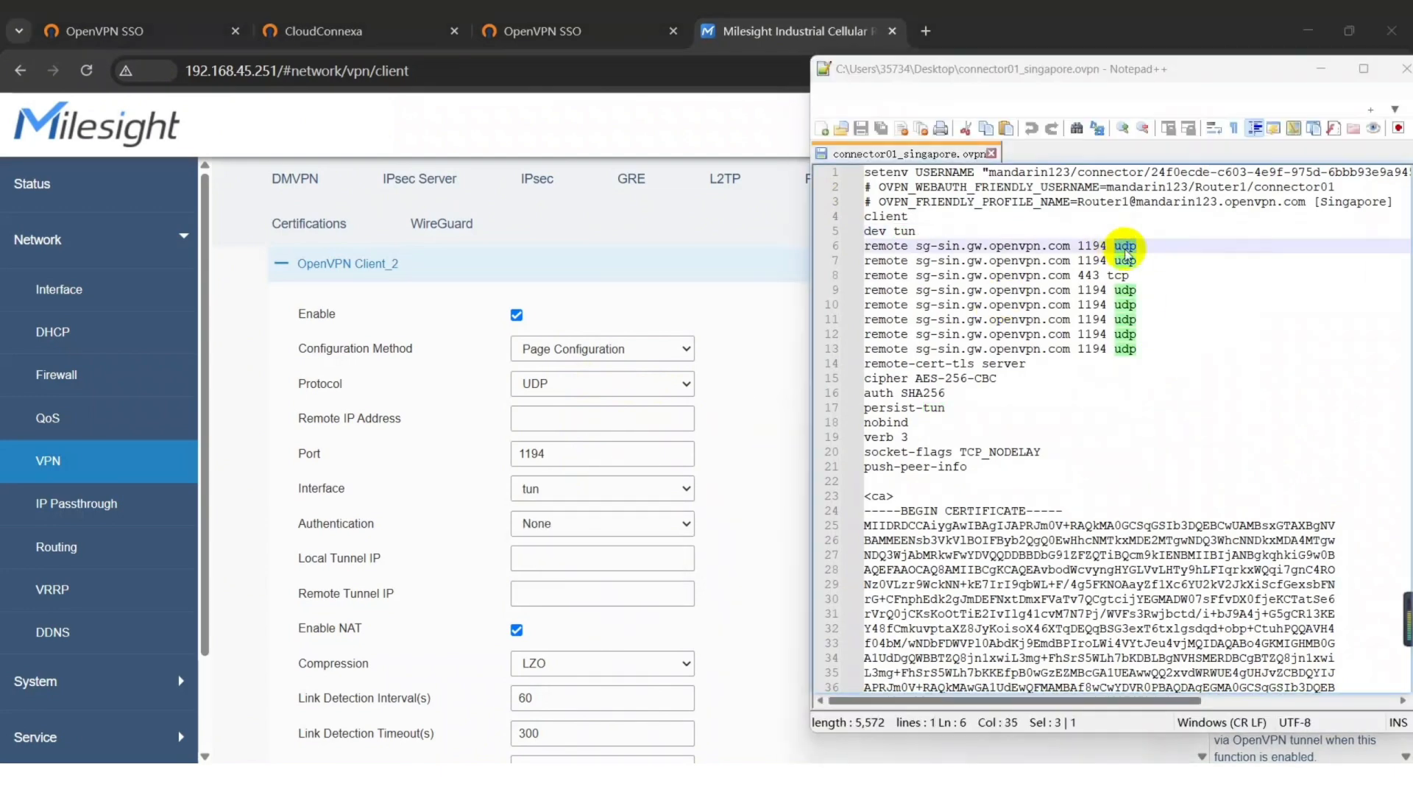
click(544, 383)
click(567, 414)
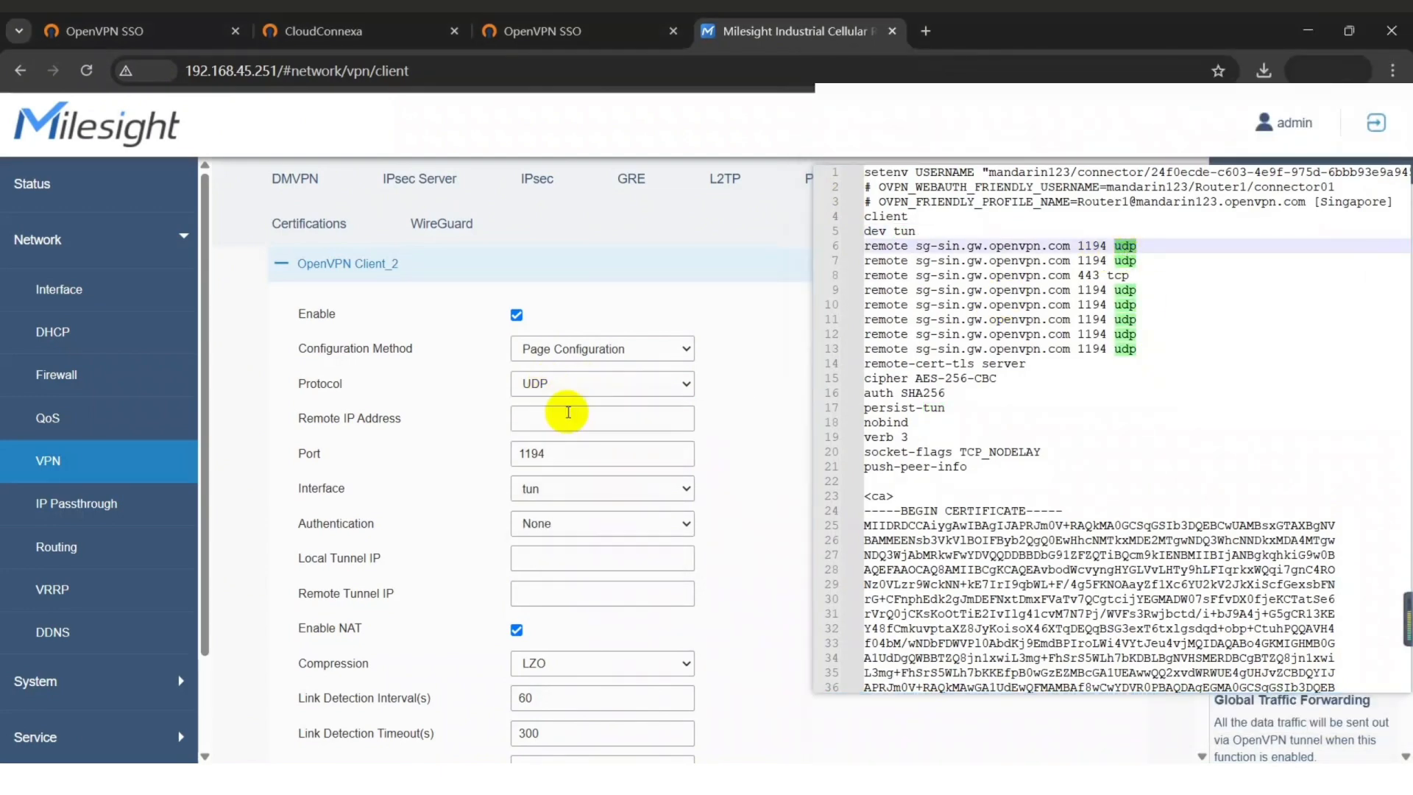
drag(1072, 245, 915, 246)
click(643, 408)
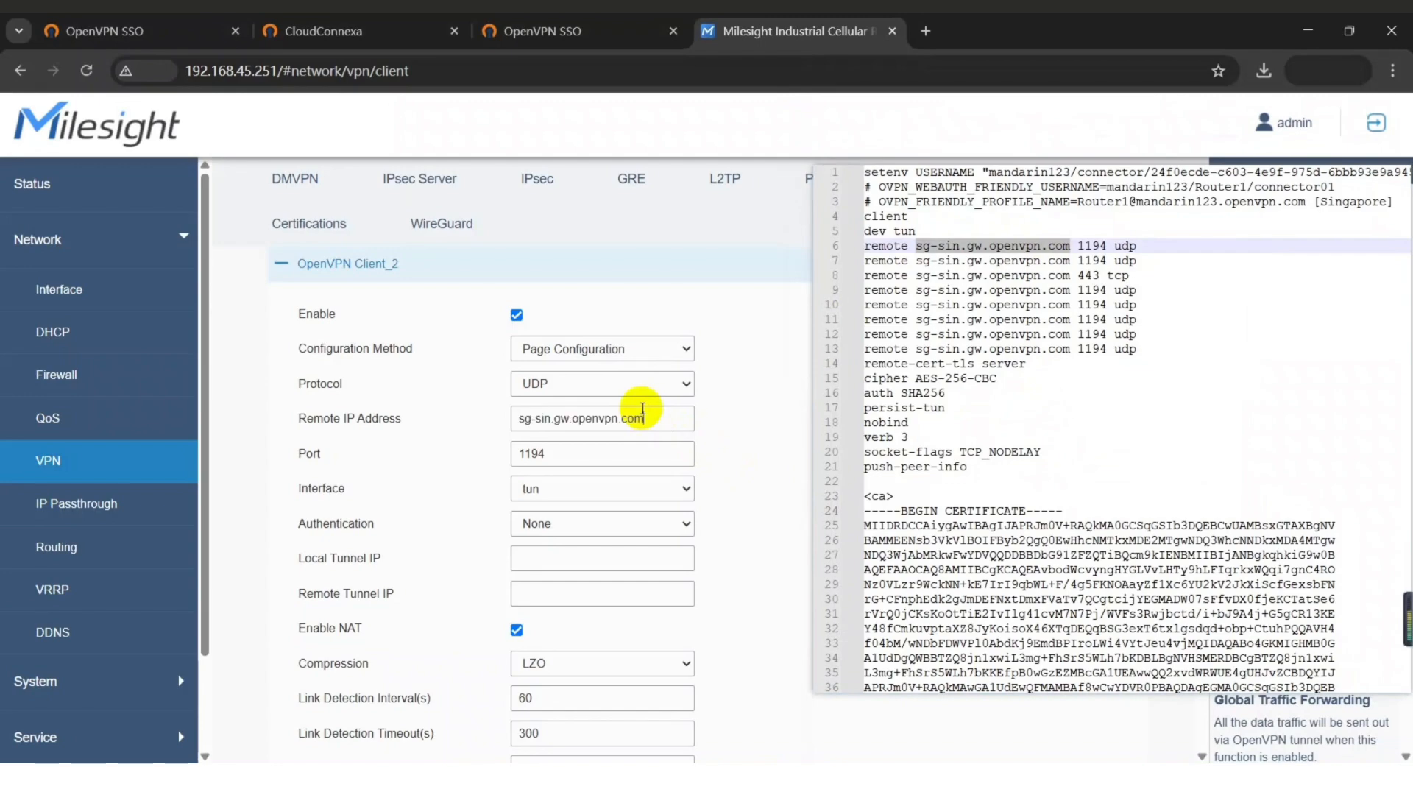
click(1038, 404)
double_click(1091, 259)
click(599, 452)
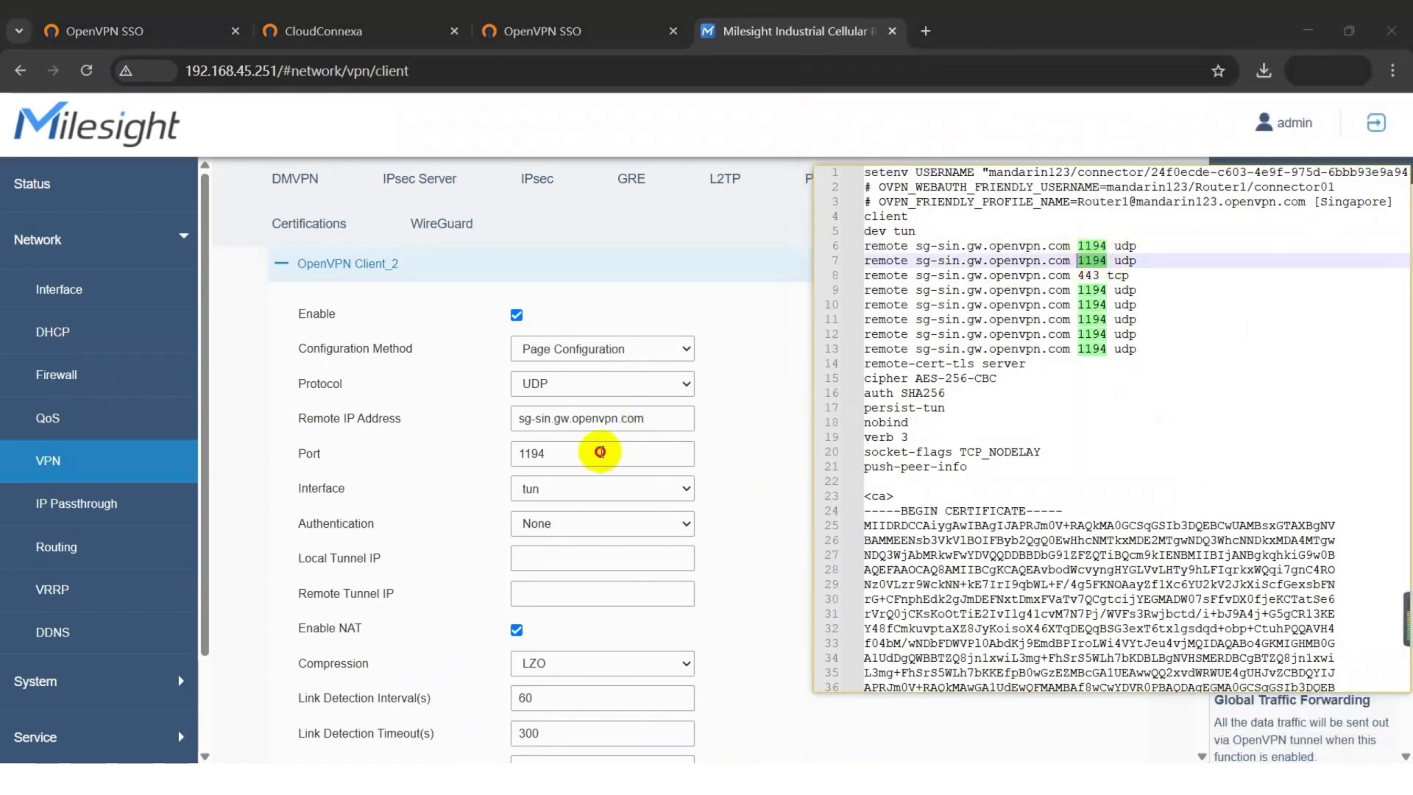
Set Client_2 authentication to X.509 certificate.
key(alt+Tab)
scroll(978, 386, down, 17)
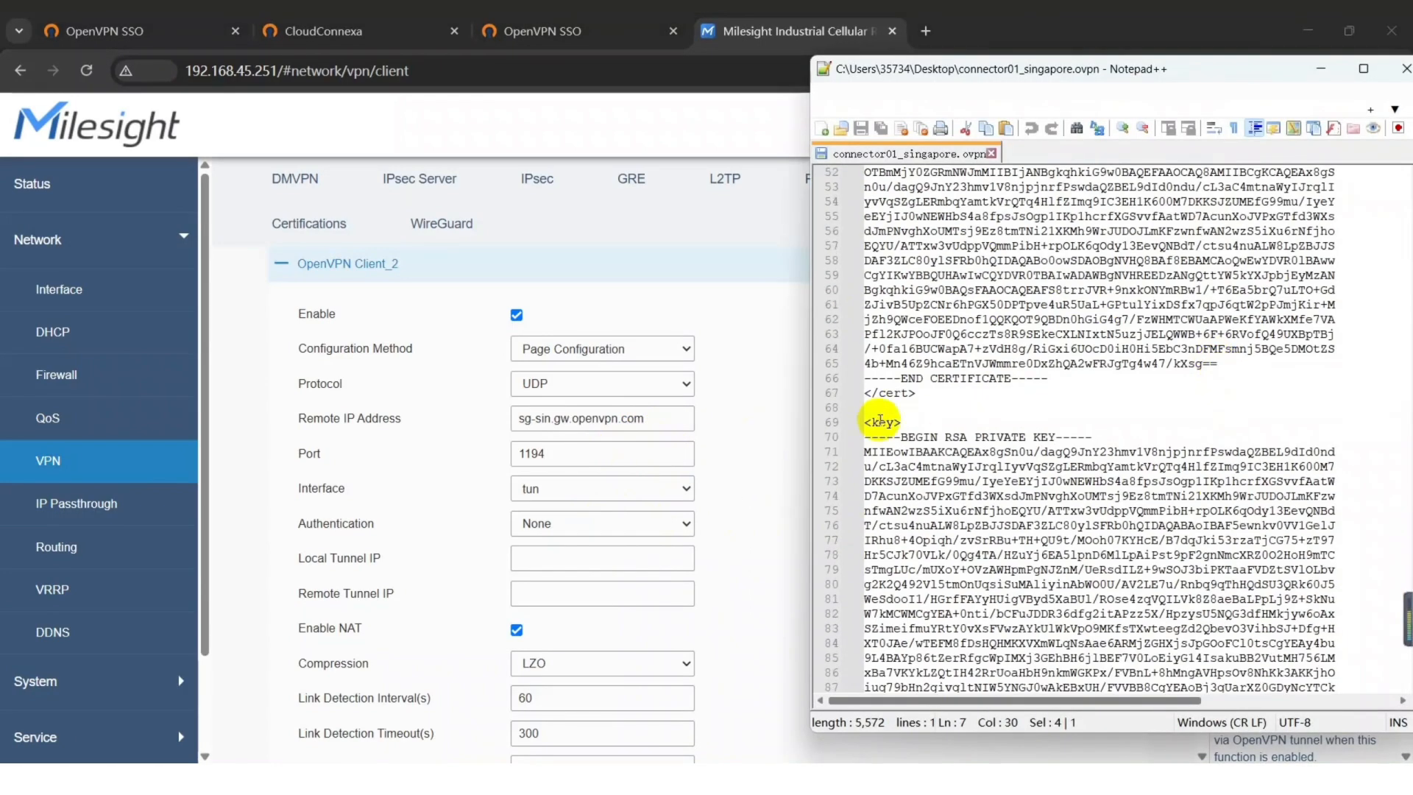
scroll(879, 421, up, 13)
scroll(1138, 545, down, 20)
drag(865, 320, 1123, 627)
scroll(1138, 545, down, 4)
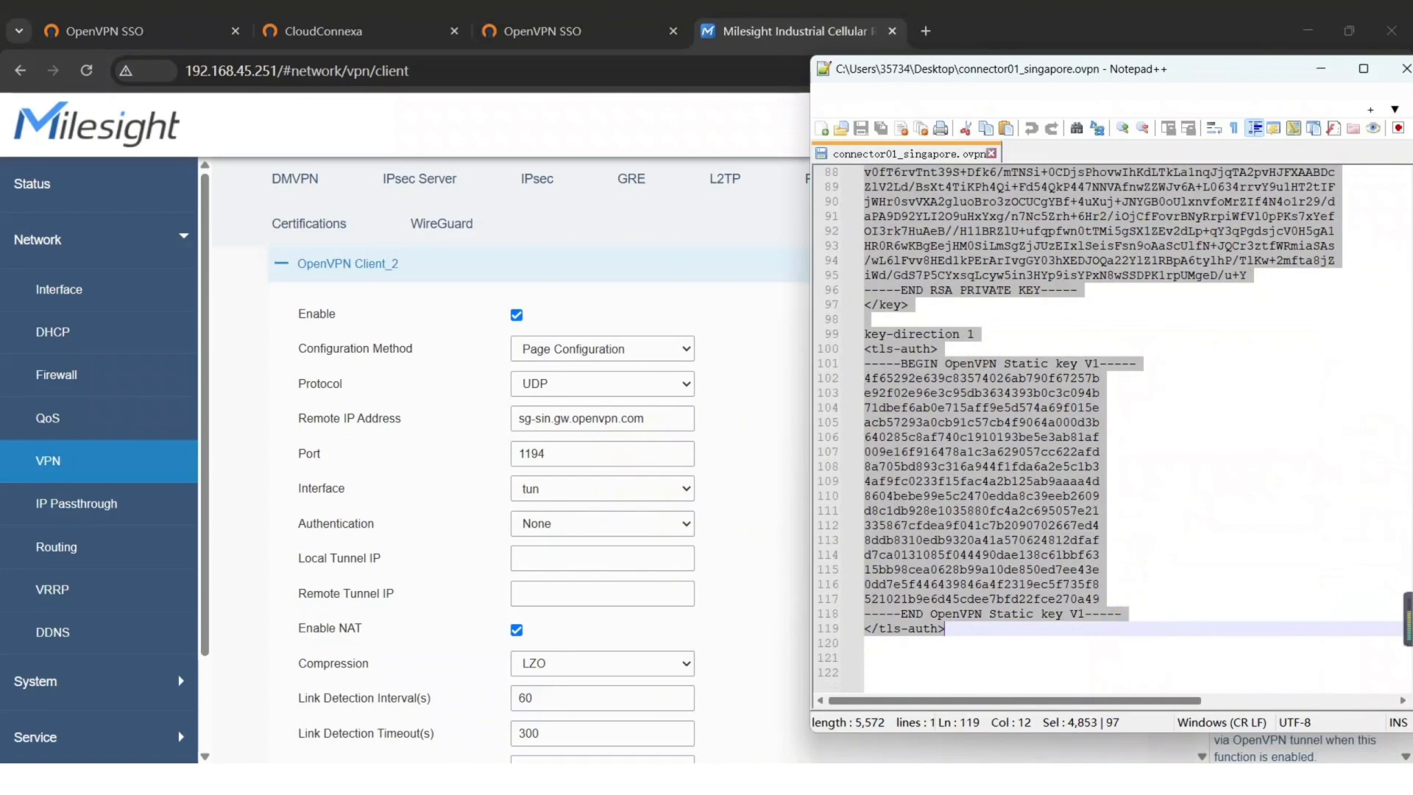
scroll(924, 410, up, 13)
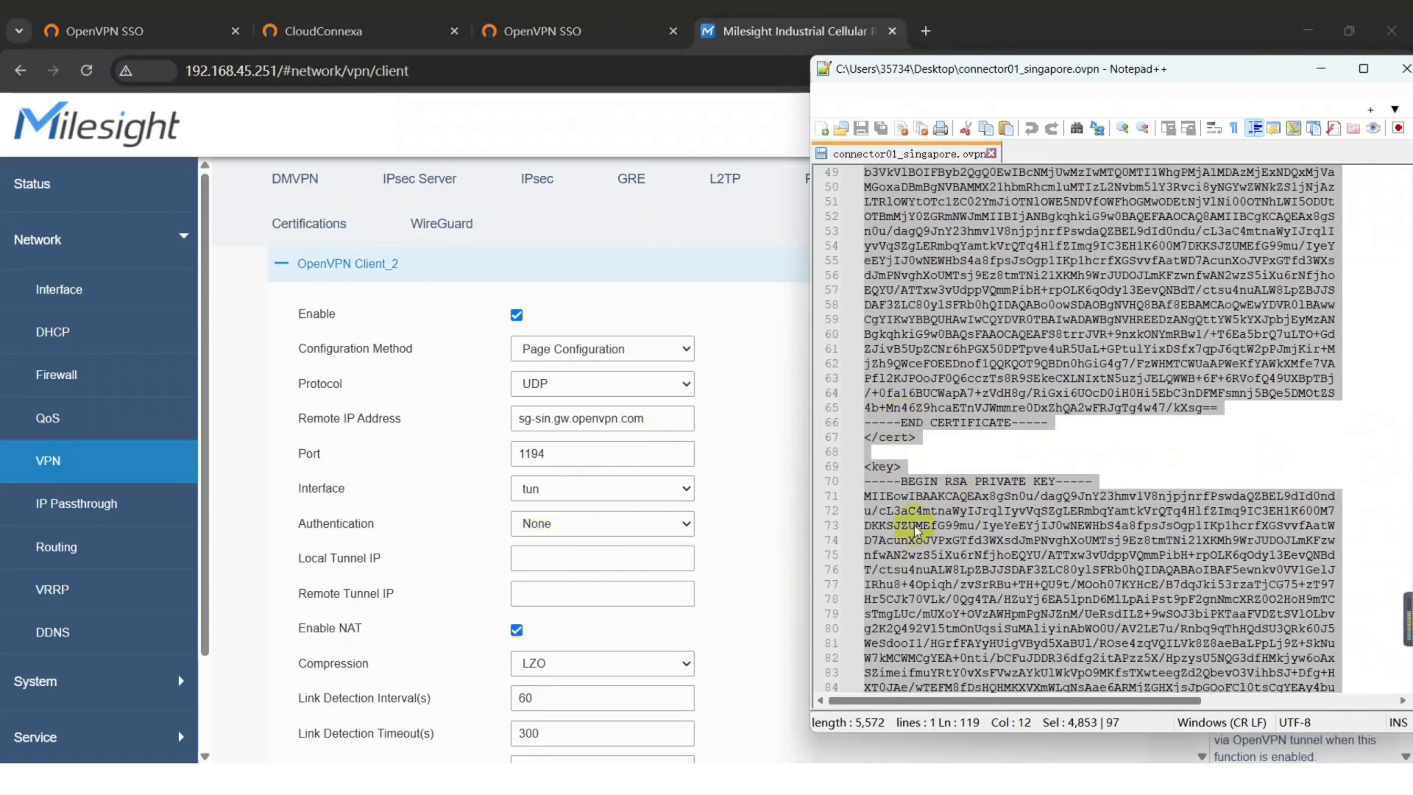
click(584, 523)
click(578, 610)
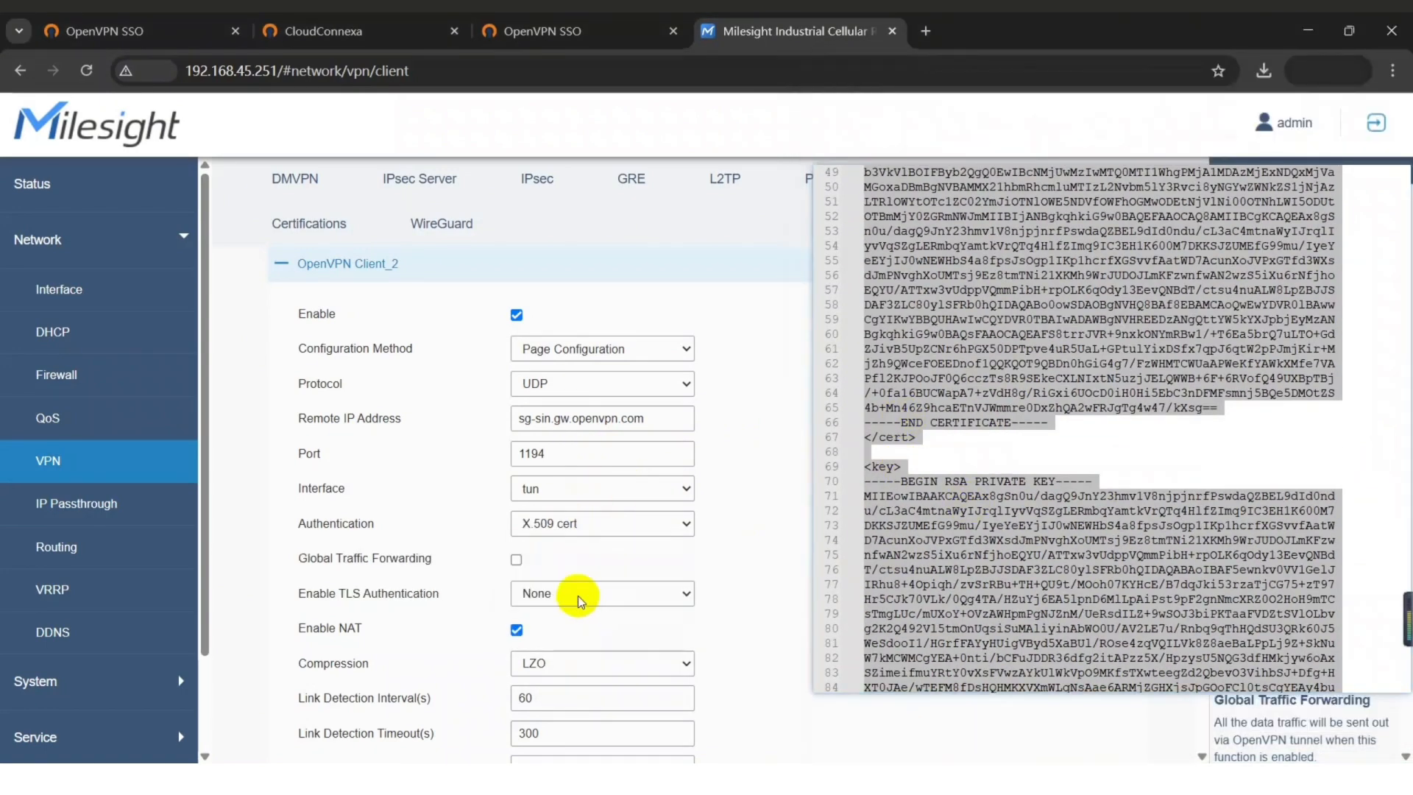
Choose TLS Auth for TLS authentication and set compression to None.
scroll(1030, 515, down, 14)
click(1204, 546)
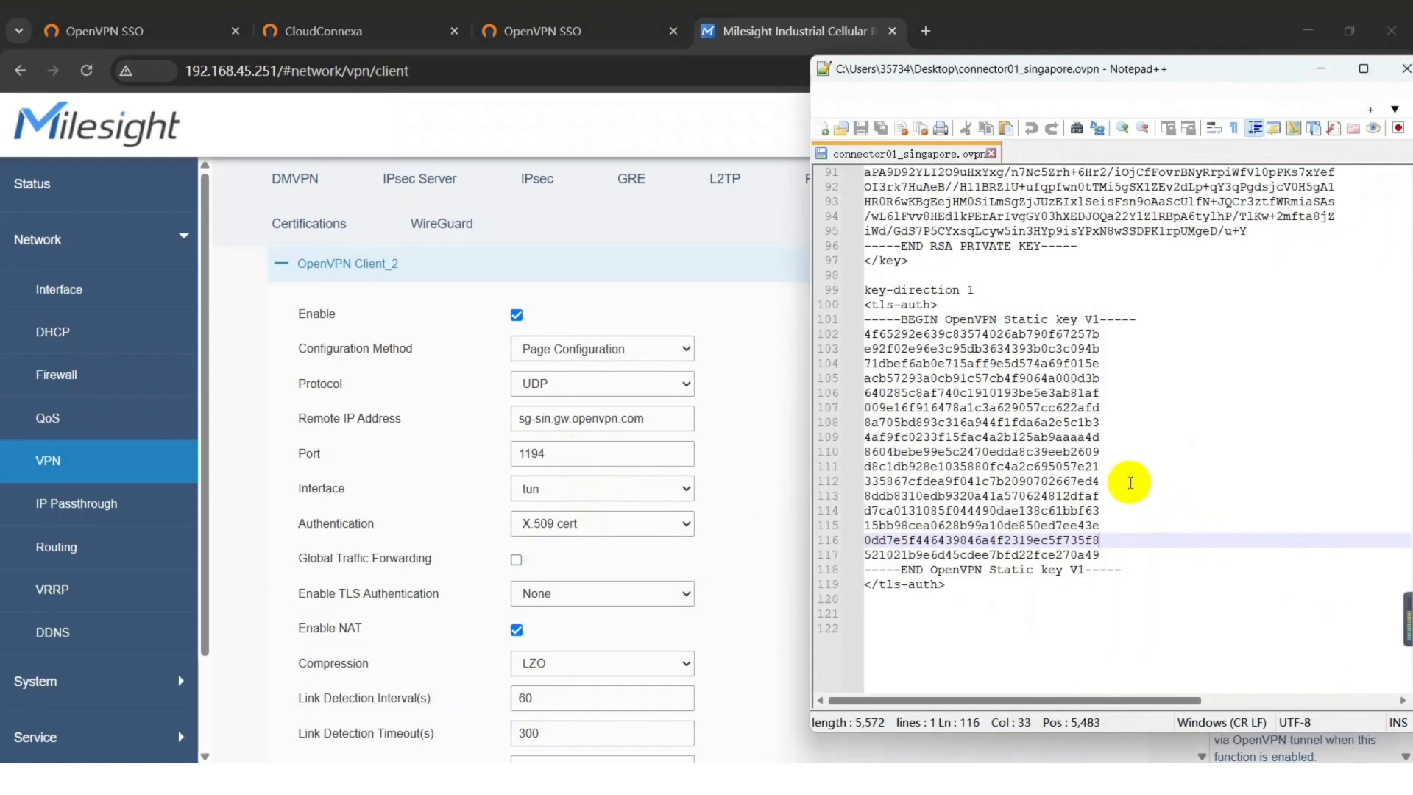
click(971, 303)
drag(982, 310, 866, 305)
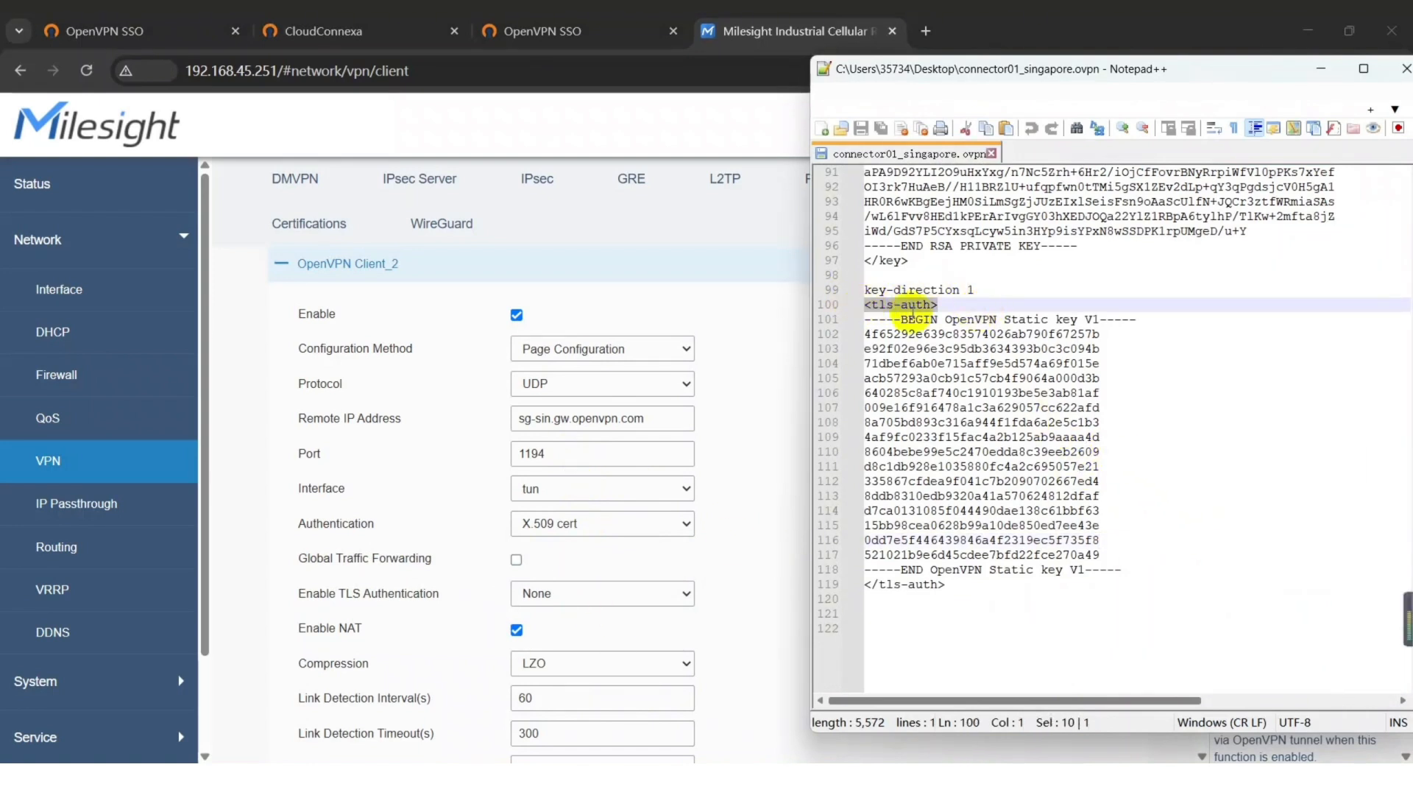
click(623, 593)
click(623, 593)
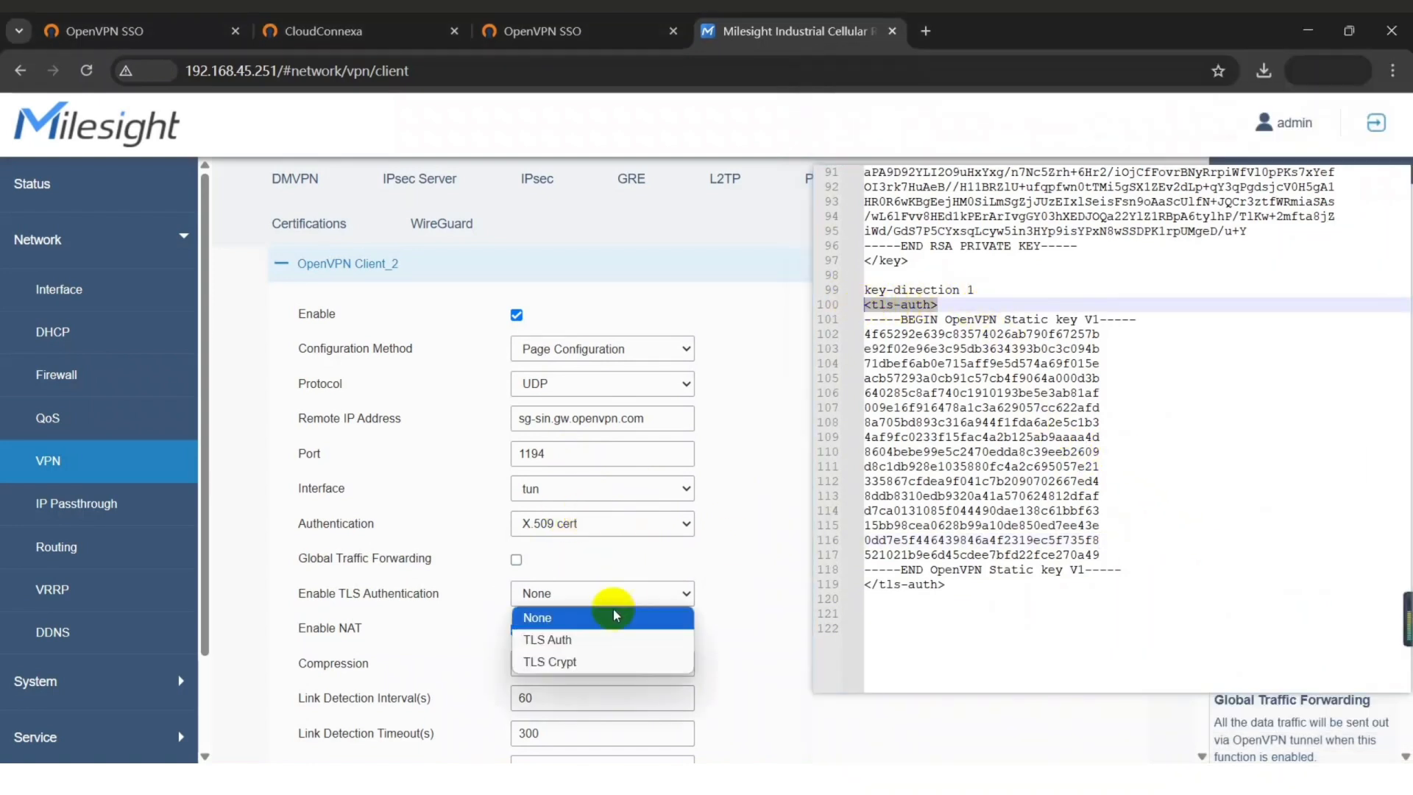
click(548, 639)
scroll(631, 617, down, 3)
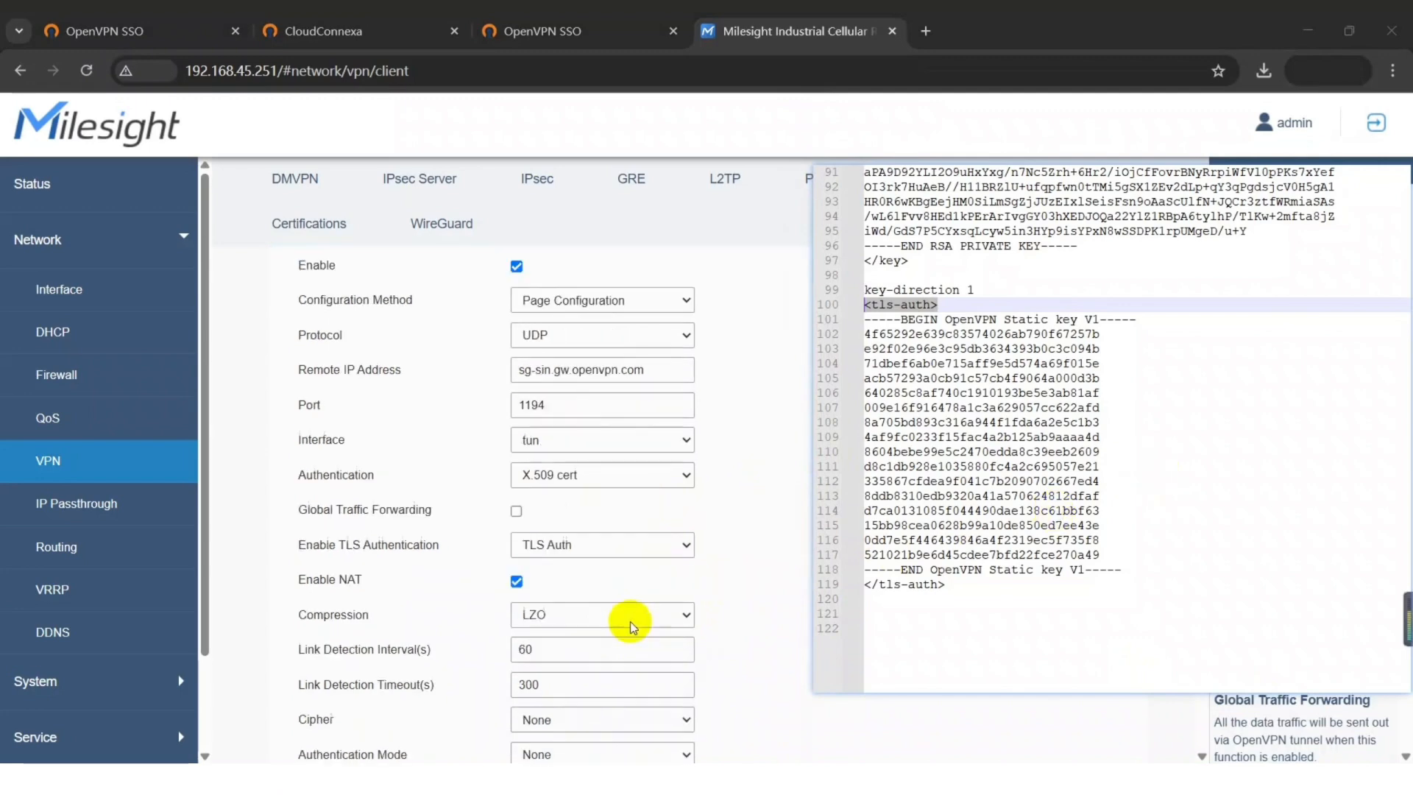
click(644, 479)
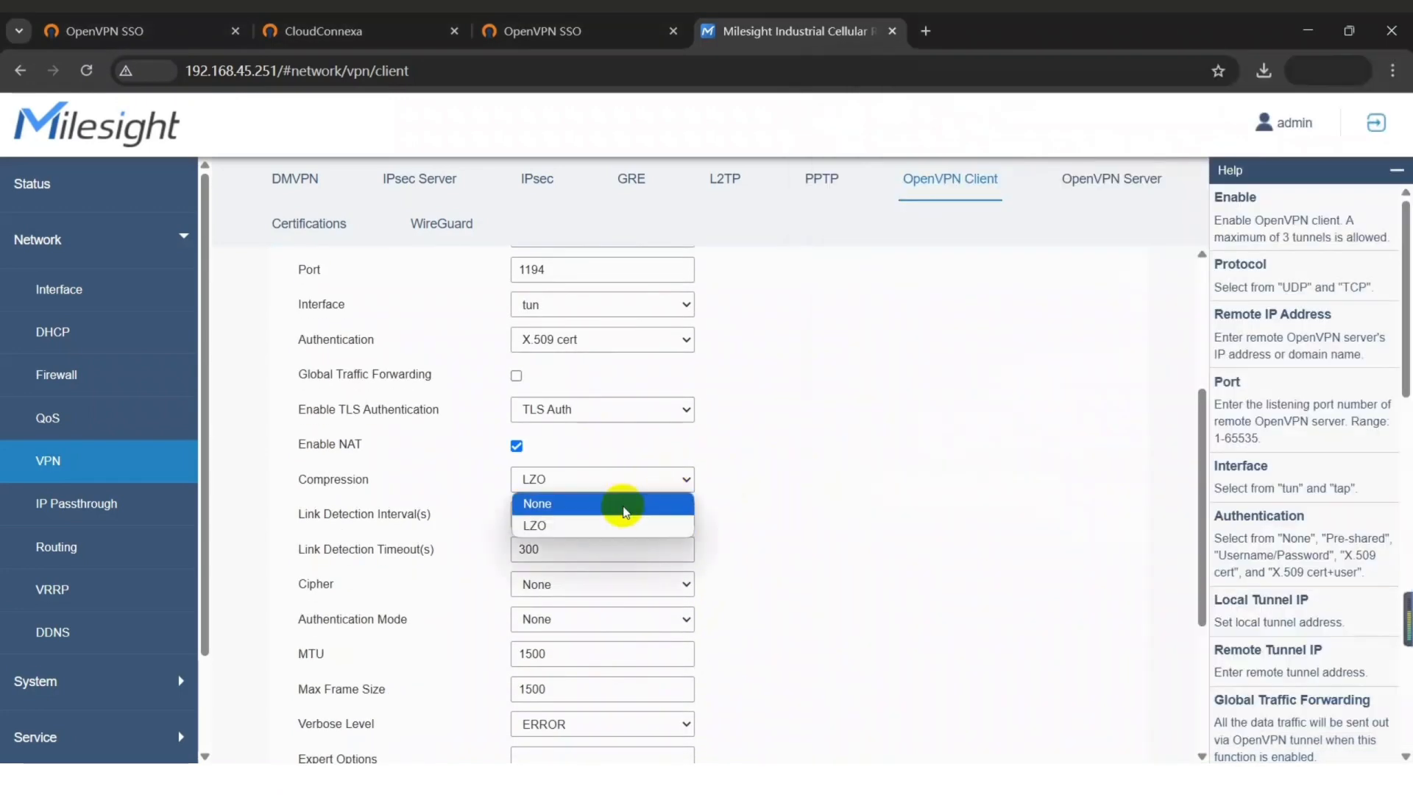
click(624, 505)
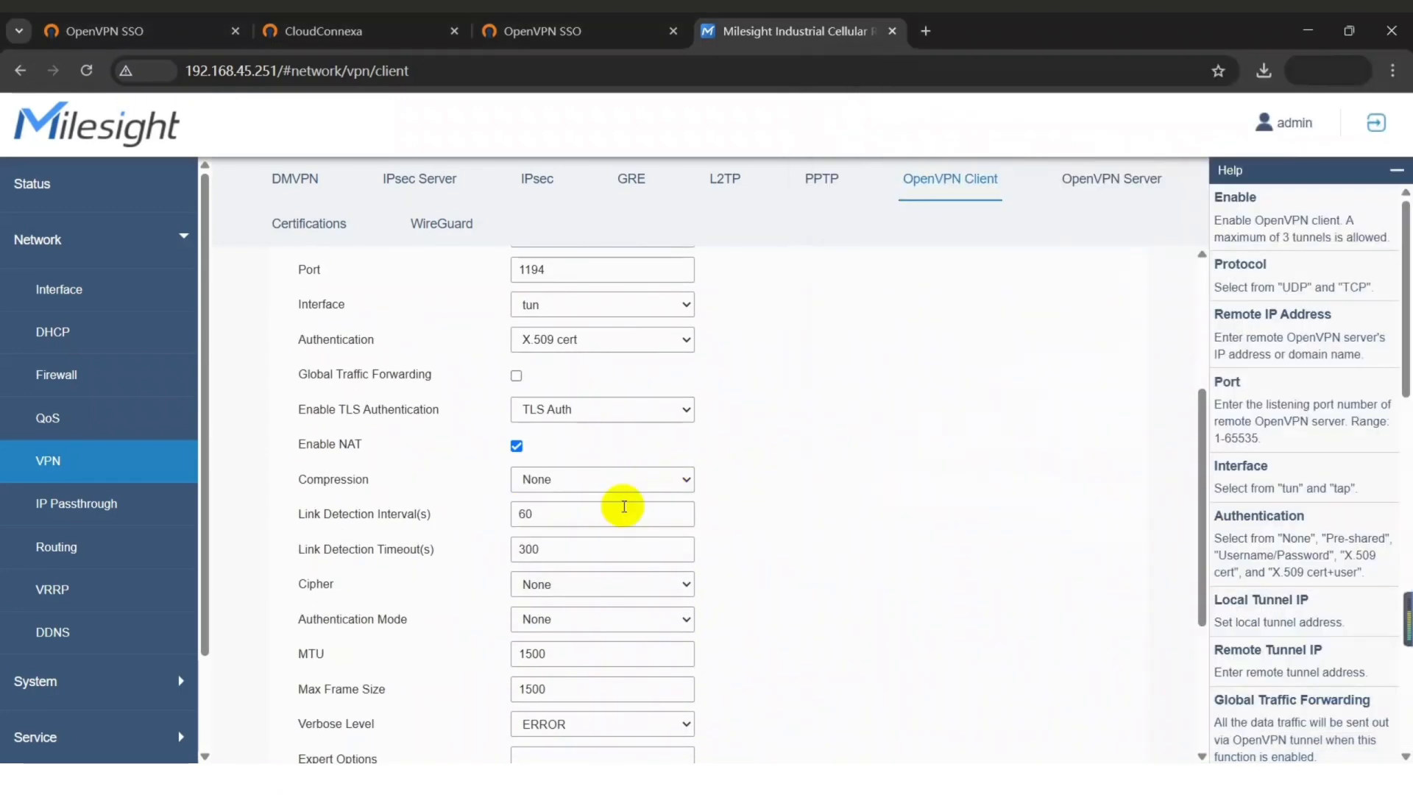
scroll(624, 506, down, 3)
Set the cipher to AES-256-CBC and authentication mode to SHA256.
key(alt+Tab)
double_click(886, 378)
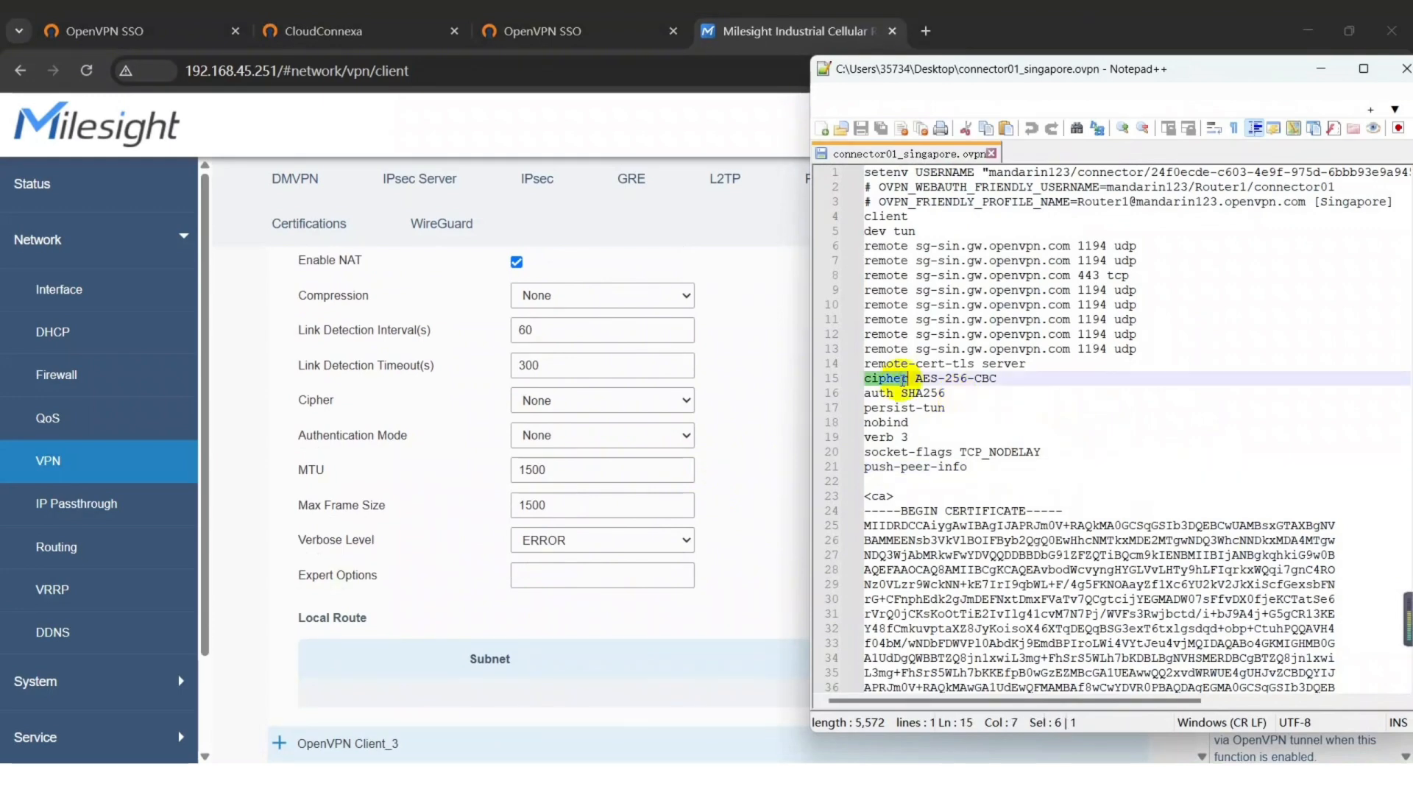
click(602, 400)
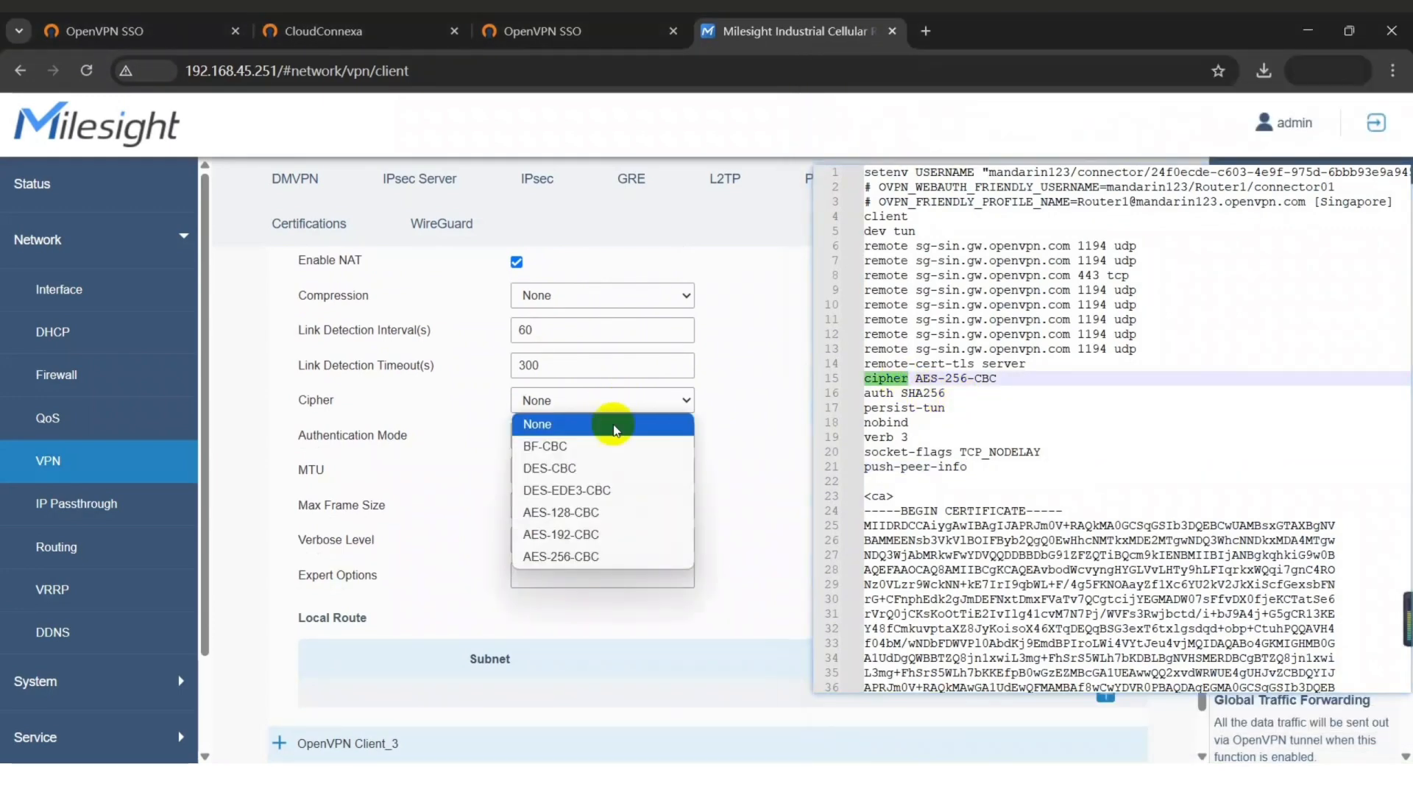
click(584, 557)
double_click(886, 395)
click(548, 435)
click(562, 525)
Add expert option key-direction 1 and local route 192.168.1.0/24, then save.
key(alt+Tab)
scroll(1005, 417, down, 9)
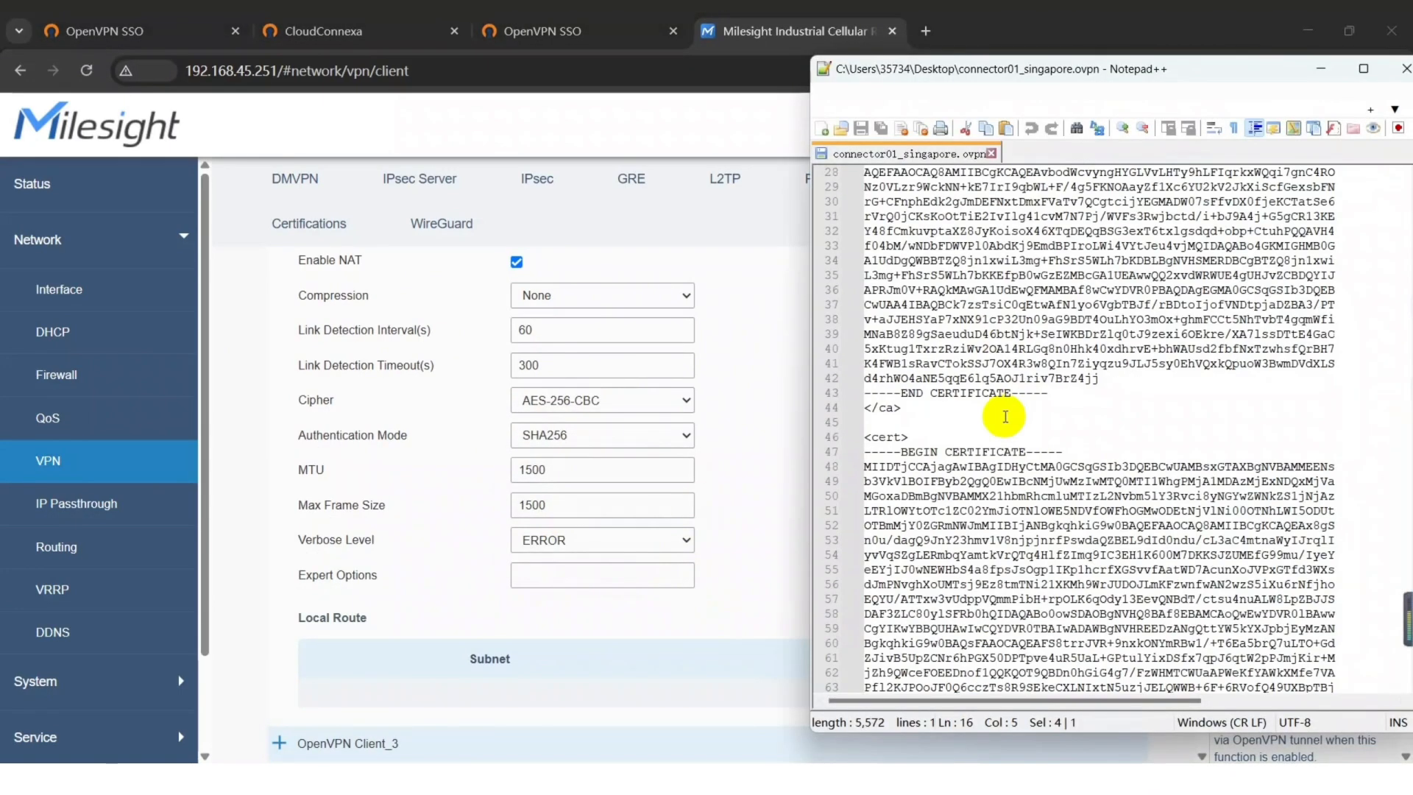
scroll(1005, 417, down, 20)
click(993, 334)
key(shift+Home)
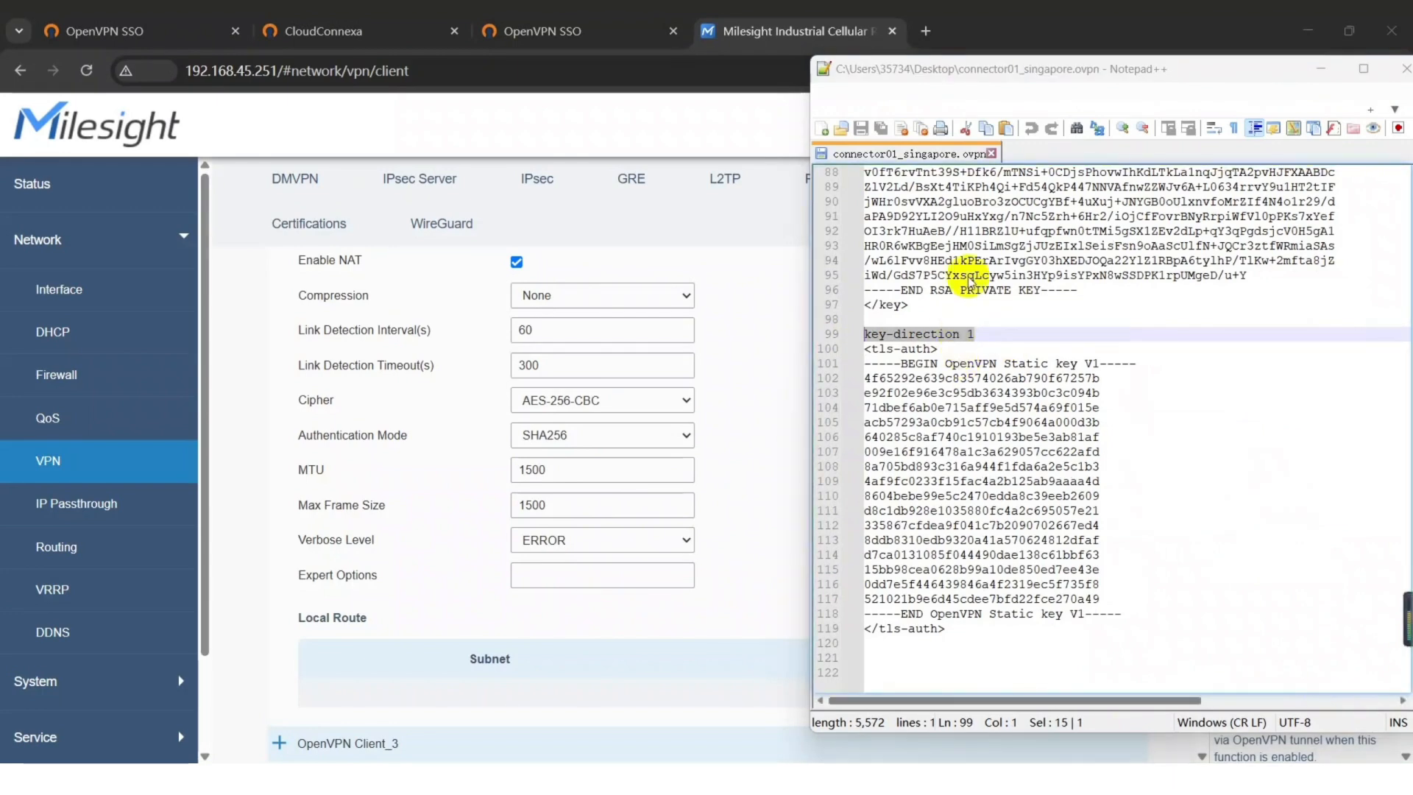
click(568, 573)
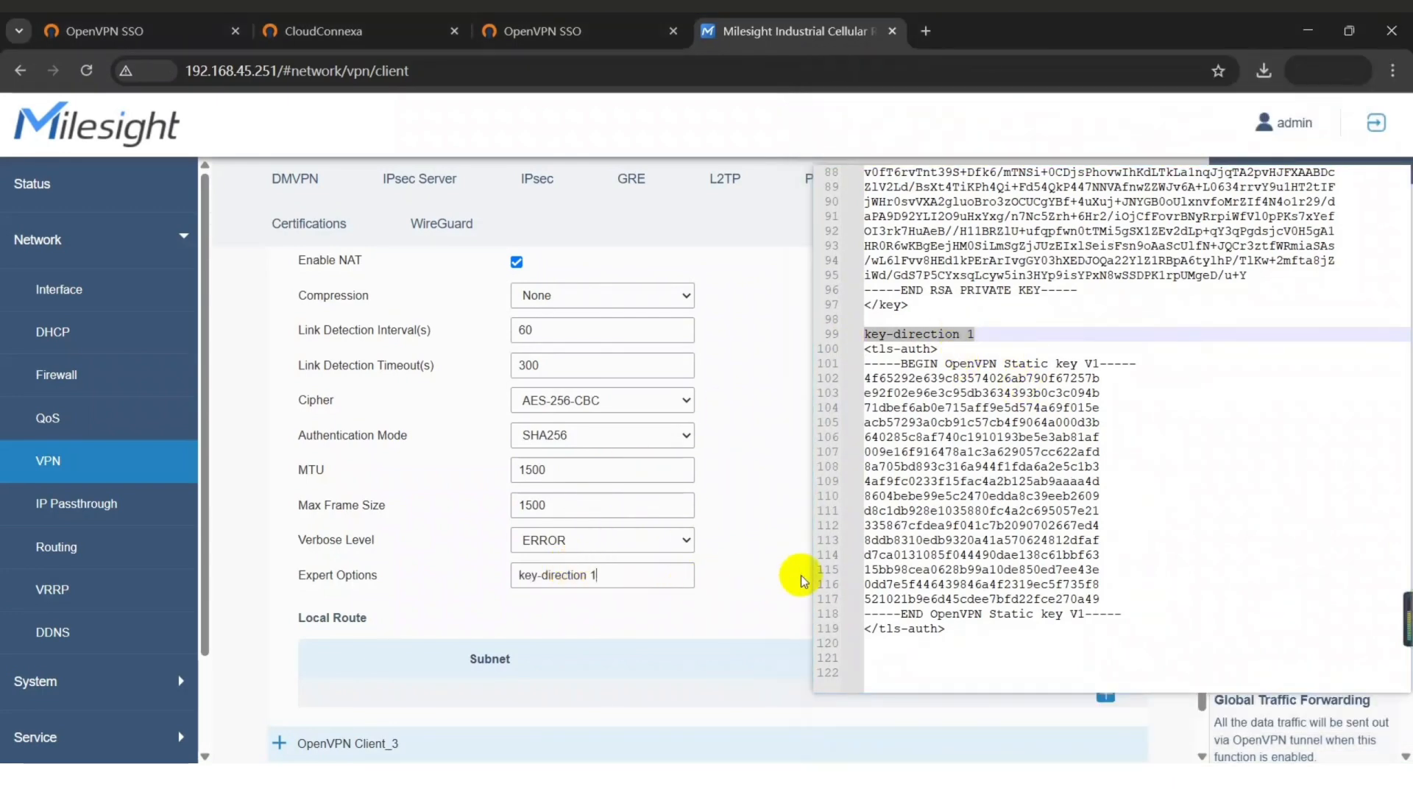
click(1105, 695)
scroll(1105, 647, down, 1)
click(511, 616)
text(192.168.1.0)
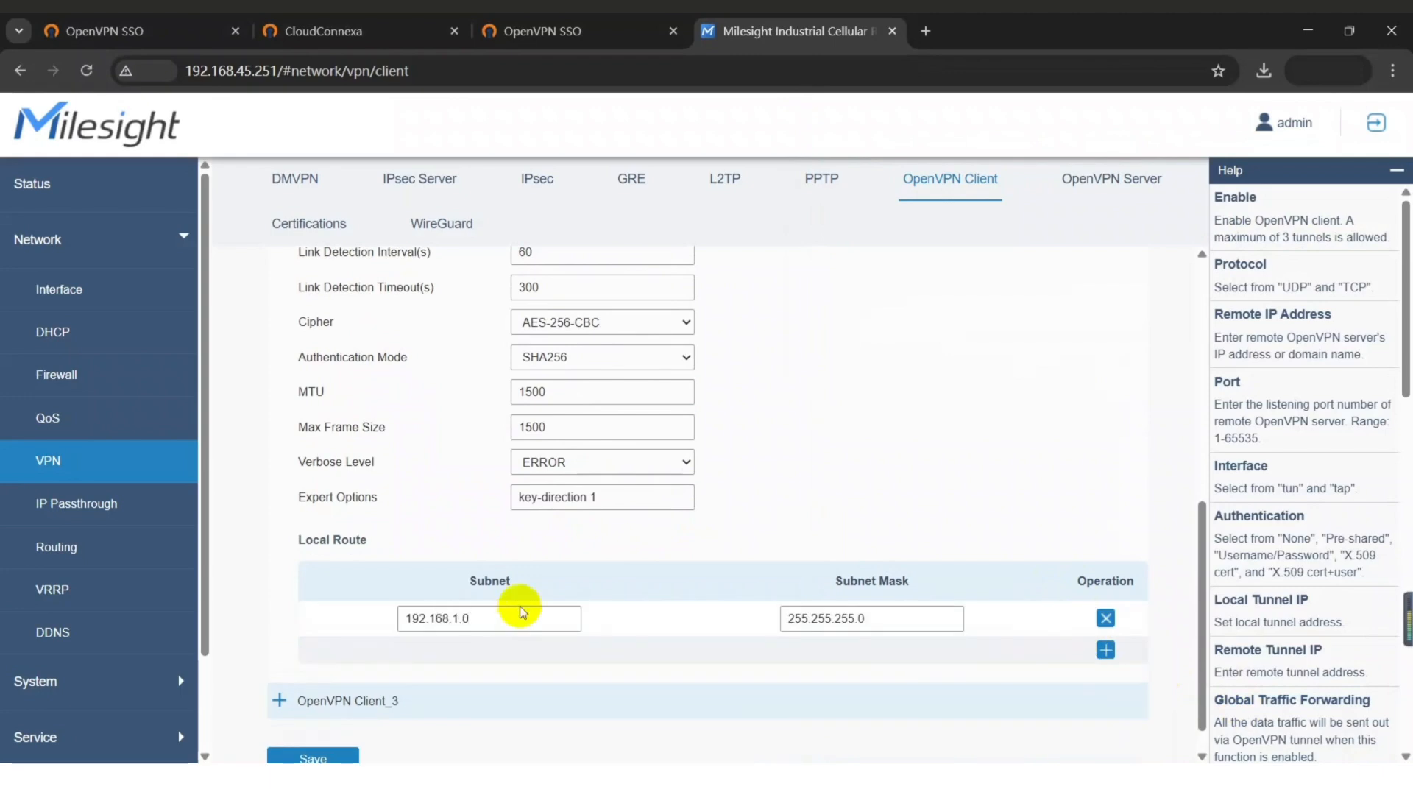
scroll(619, 530, down, 1)
click(291, 726)
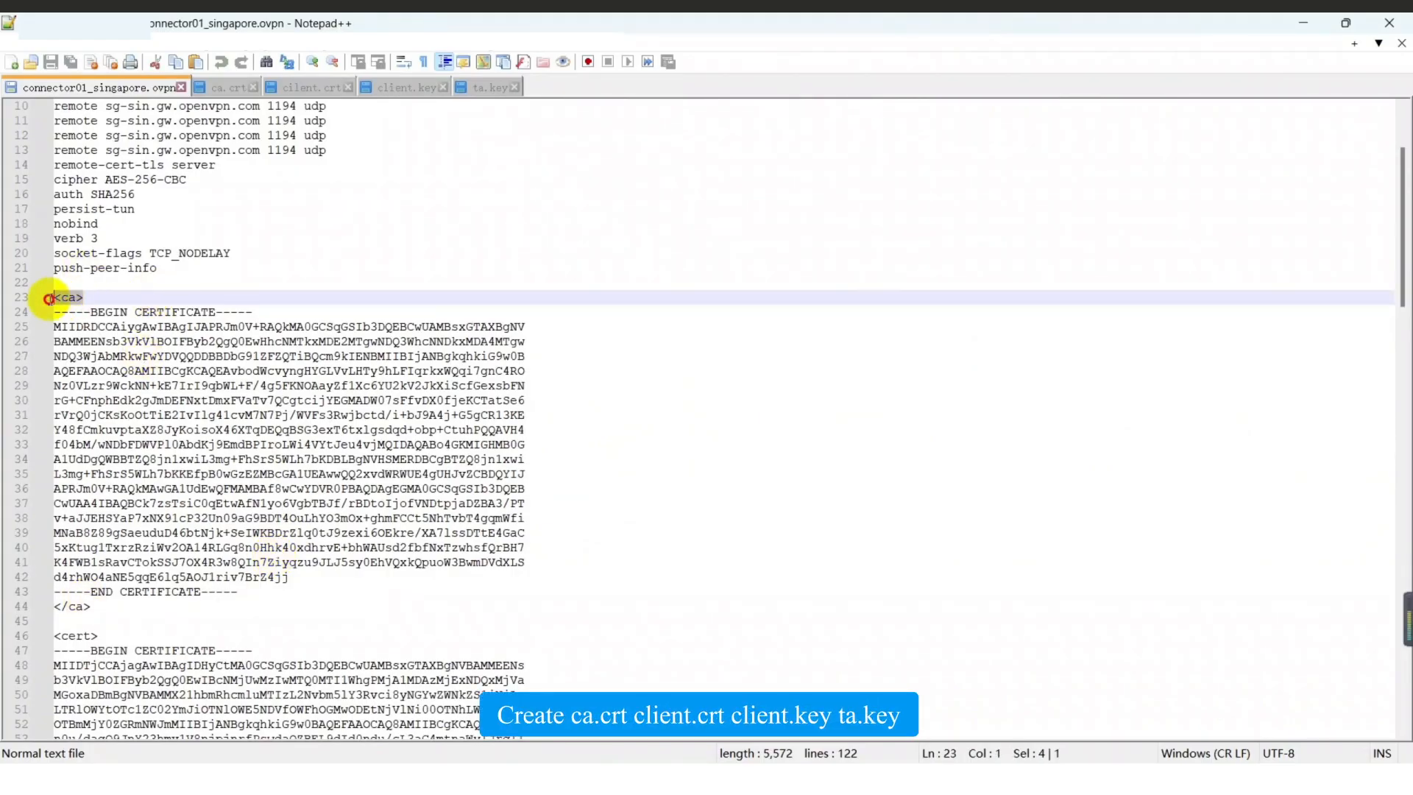
Compare the profile's CA and client certificate blocks against ca.crt and client.crt.
drag(247, 592, 88, 289)
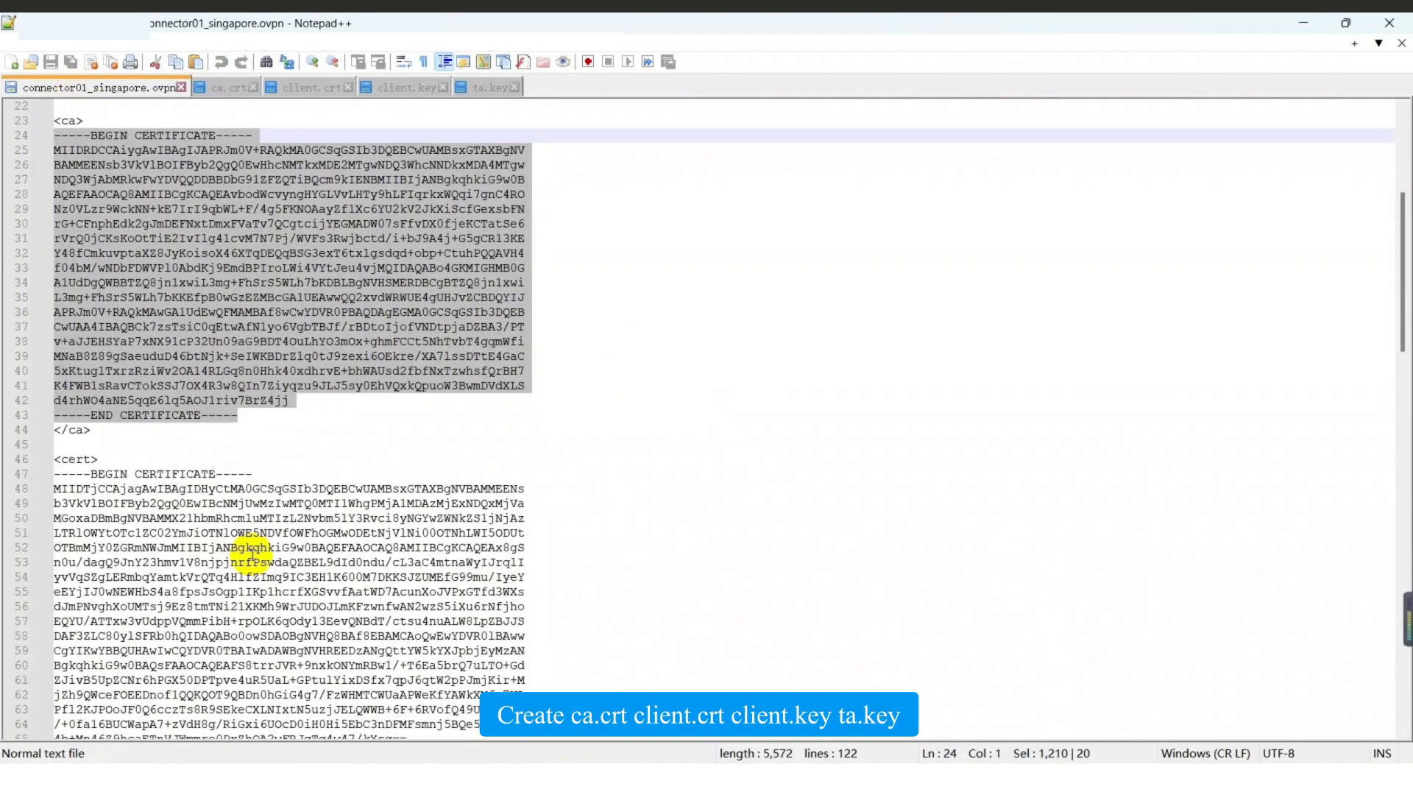
scroll(314, 631, down, 3)
drag(238, 622, 53, 341)
click(325, 89)
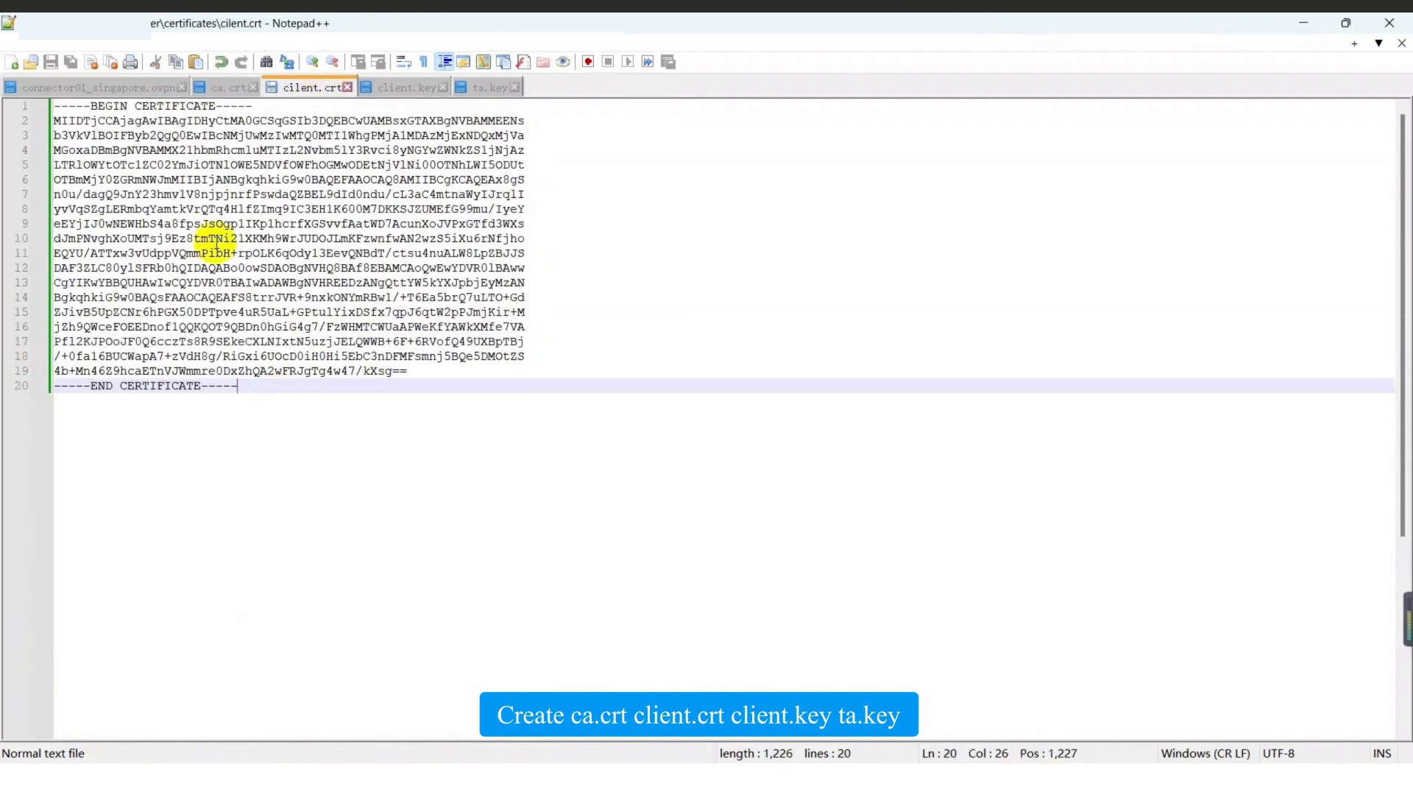
click(103, 88)
Compare the profile's private key and static key blocks against client.key and ta.key.
scroll(317, 625, down, 9)
drag(91, 268, 55, 267)
drag(268, 665, 54, 283)
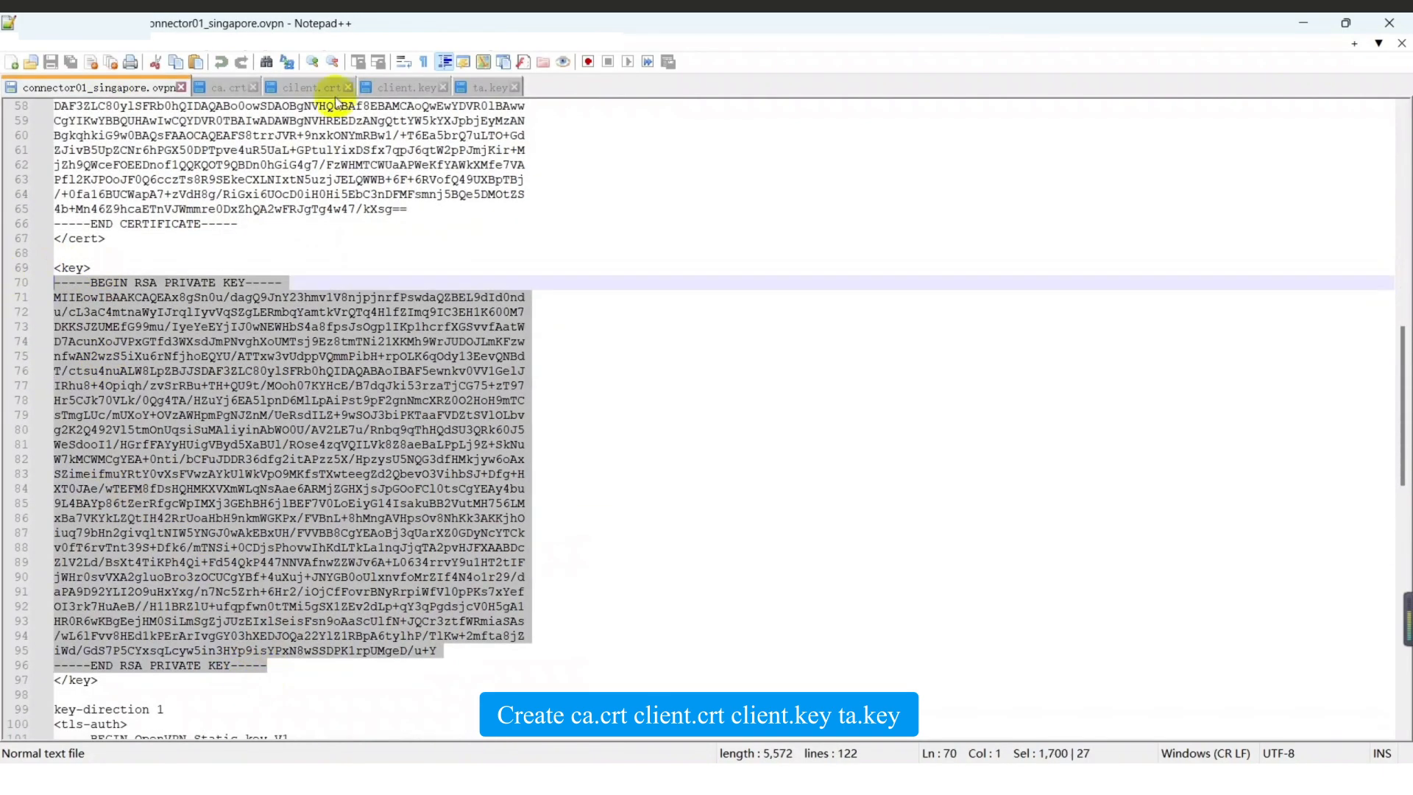
click(401, 89)
drag(268, 489, 54, 106)
click(103, 87)
scroll(360, 485, down, 8)
drag(315, 637, 46, 385)
Import ca.crt as the CA and the client certificate as Client_2's public certificate.
click(487, 87)
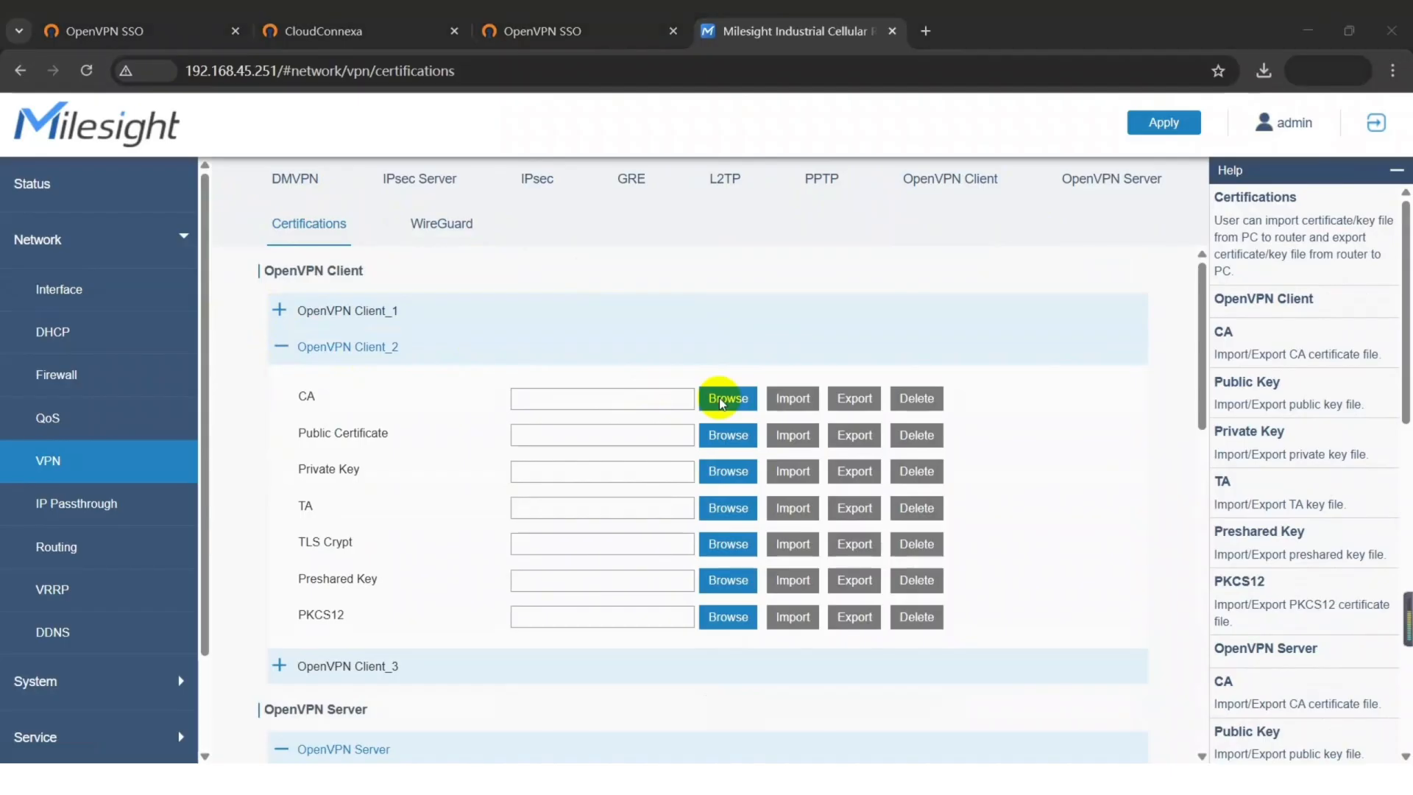
double_click(321, 217)
click(797, 401)
click(720, 437)
double_click(321, 235)
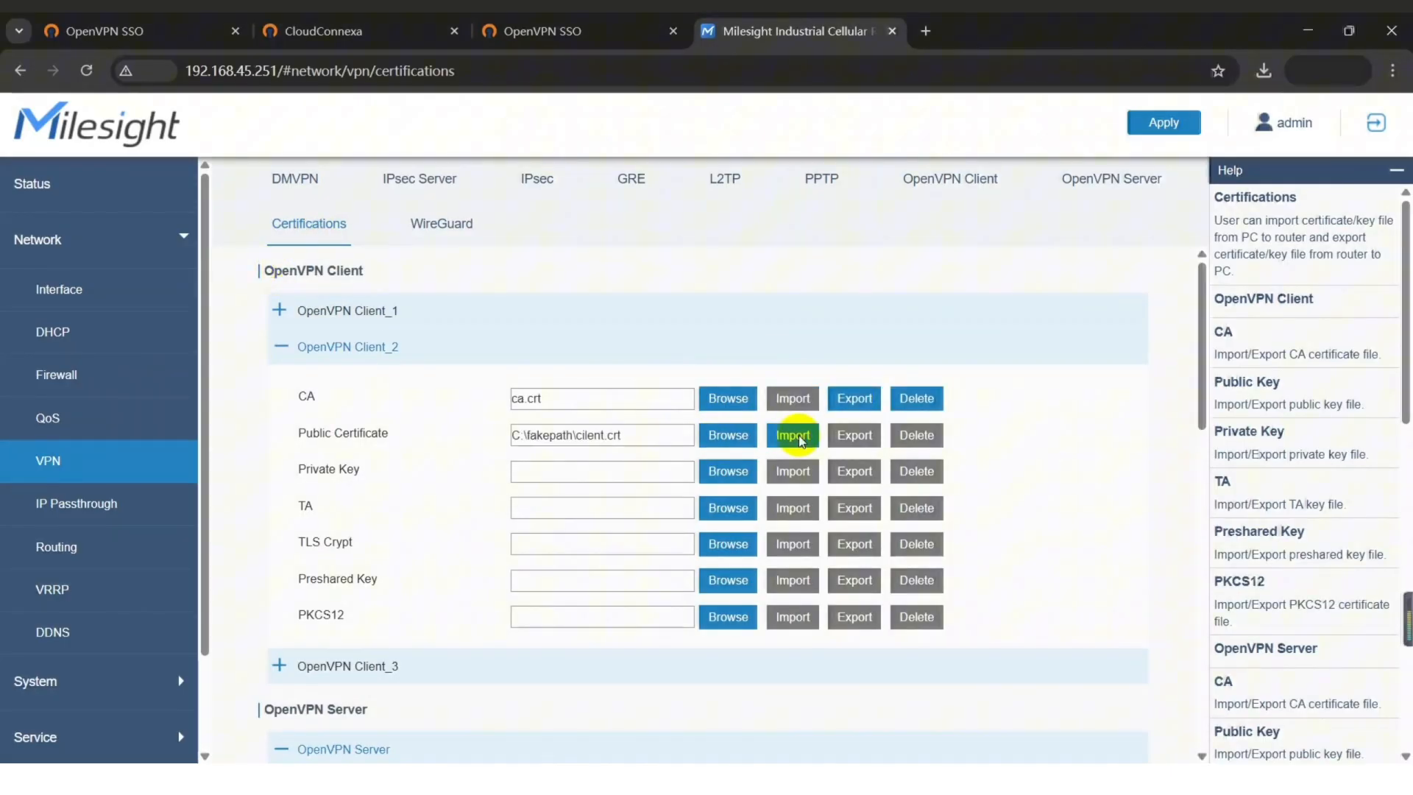
click(792, 435)
Import the private key and ta.key for Client_2, then apply the settings.
click(728, 471)
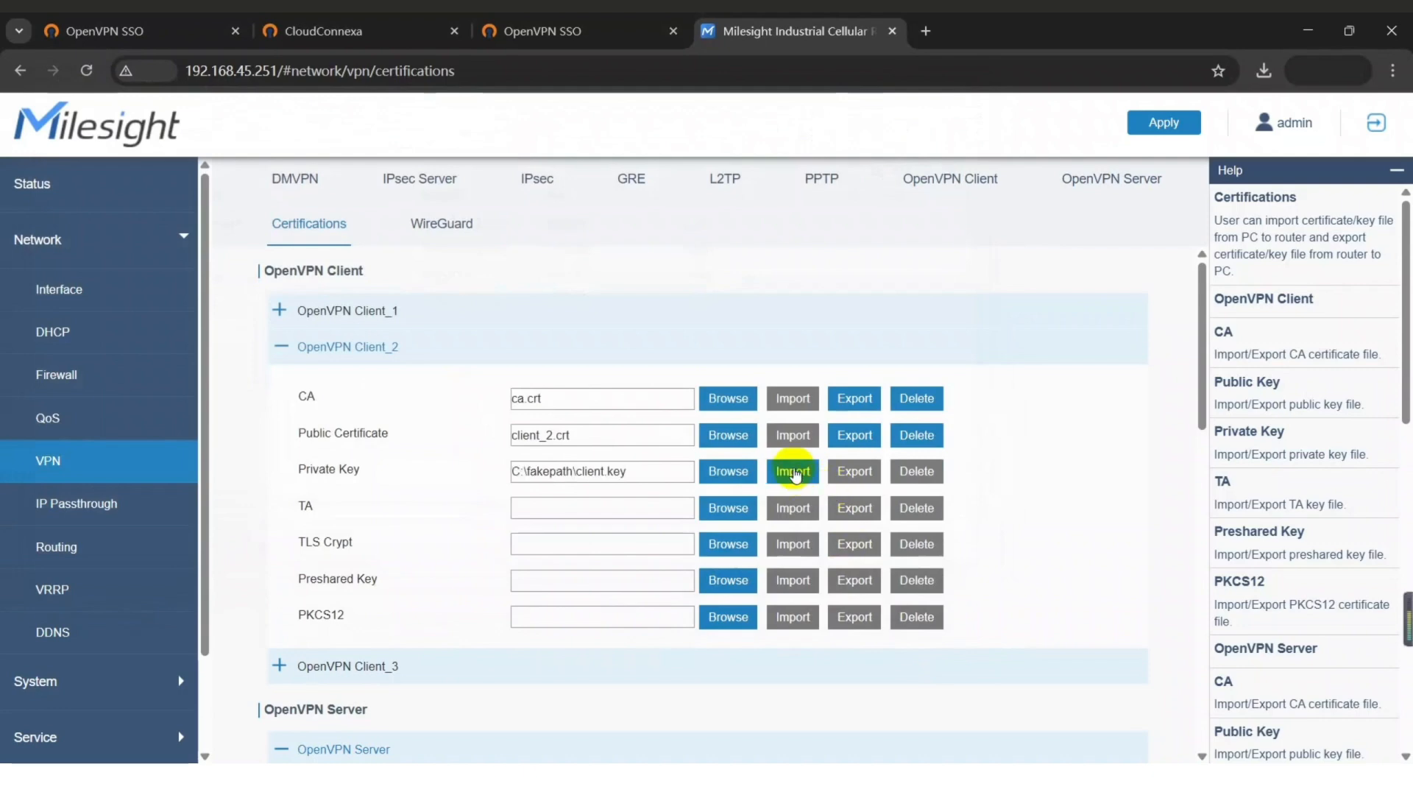
click(792, 471)
click(726, 506)
double_click(458, 353)
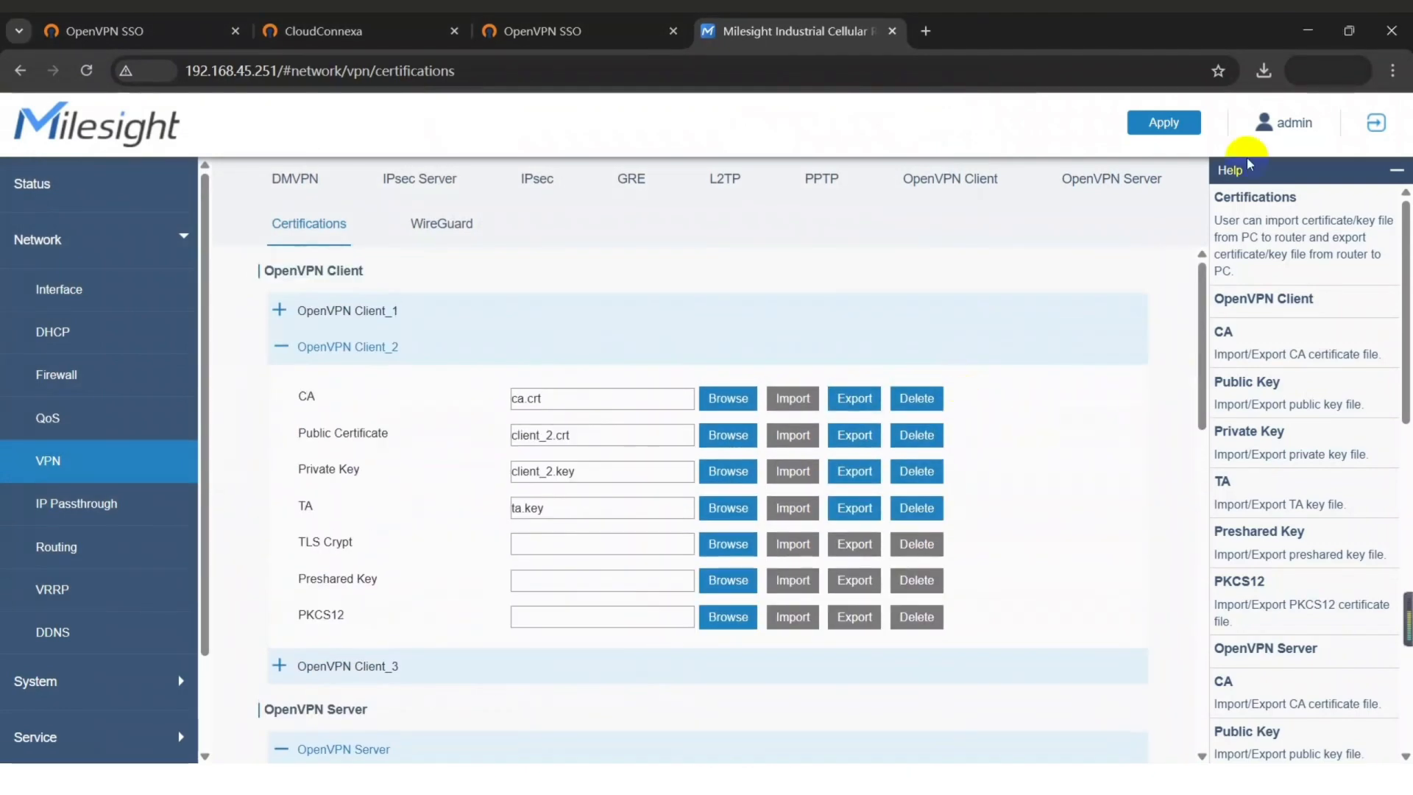
click(1182, 127)
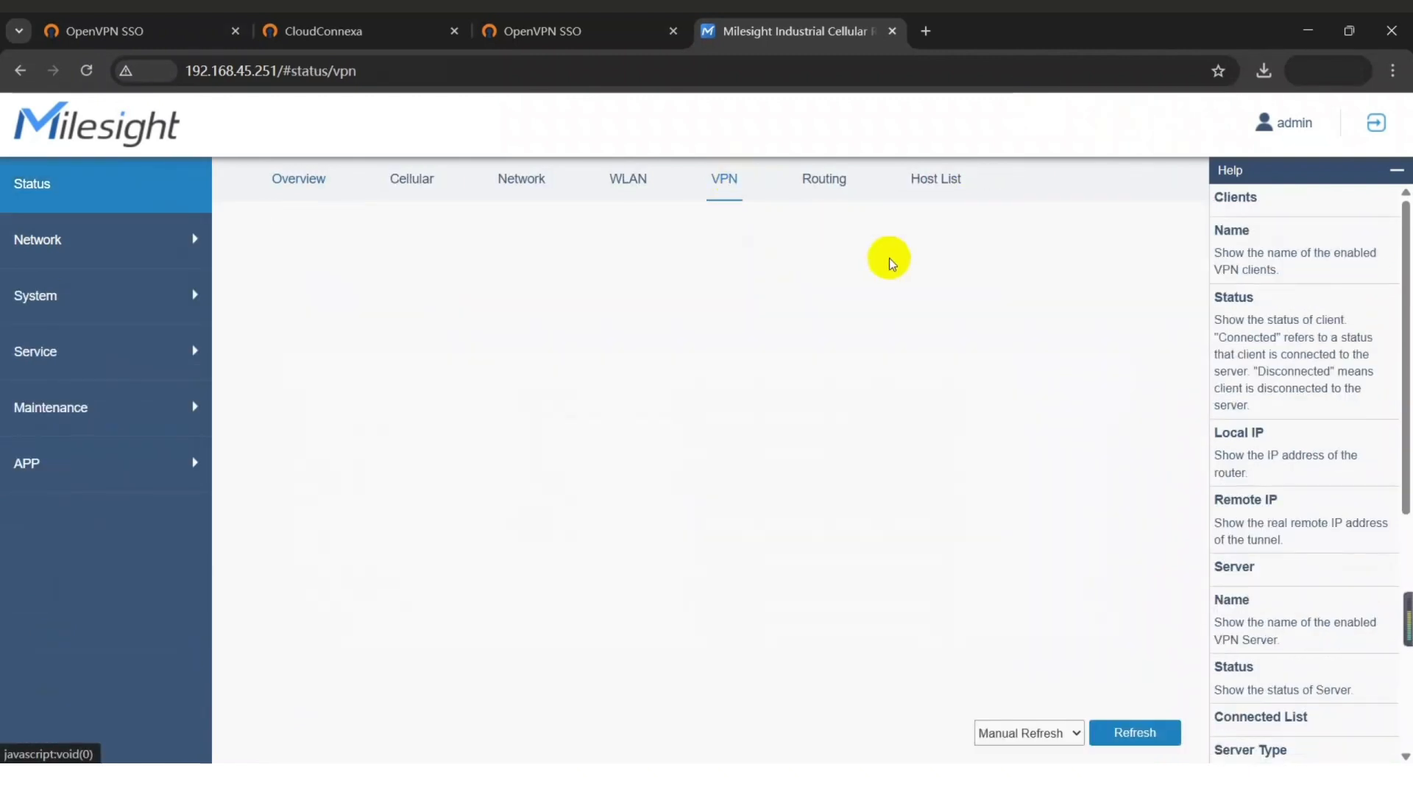
Verify openvpn_2 is Connected, ping 100.96.1.17 from the router, then return to CloudConnexa Connectors.
drag(1113, 310, 410, 315)
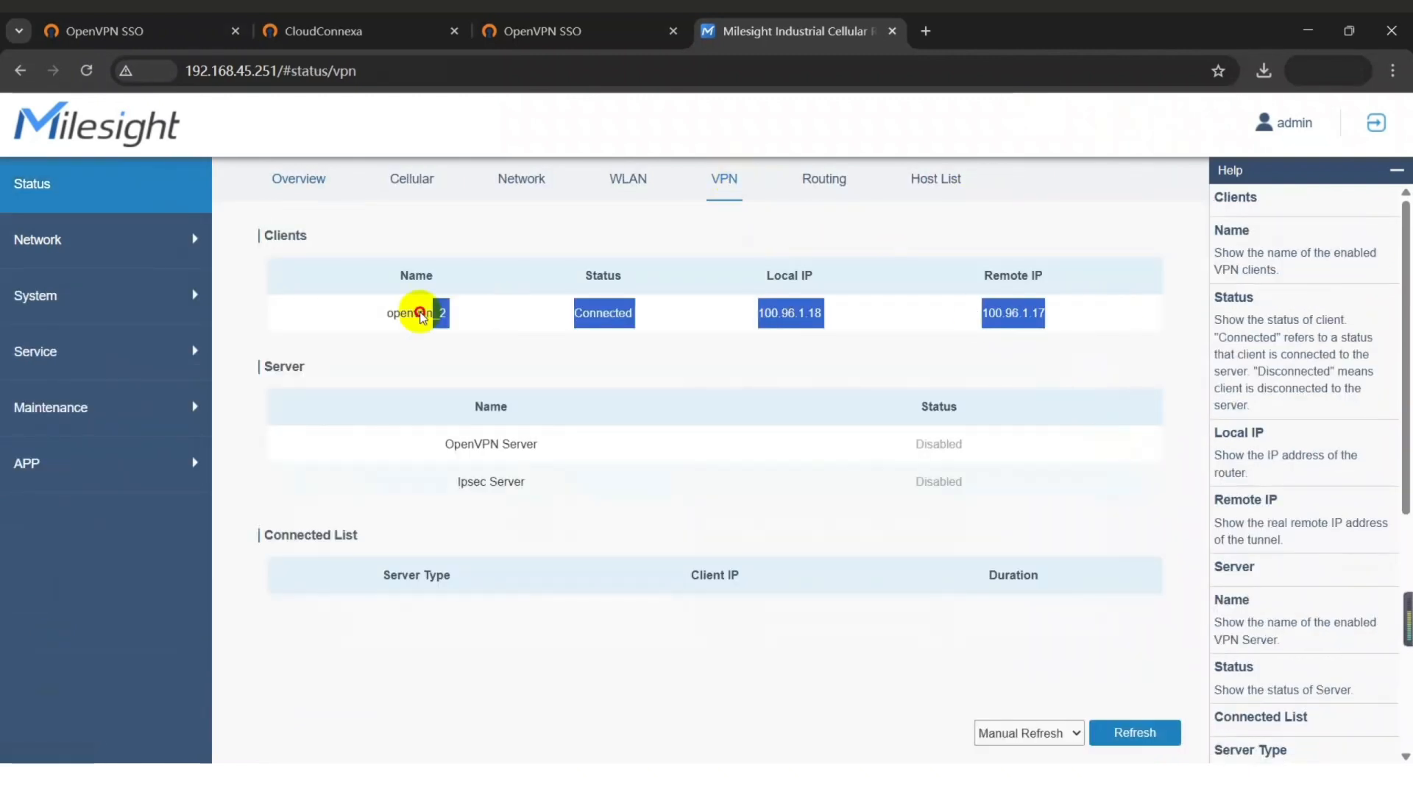
click(581, 327)
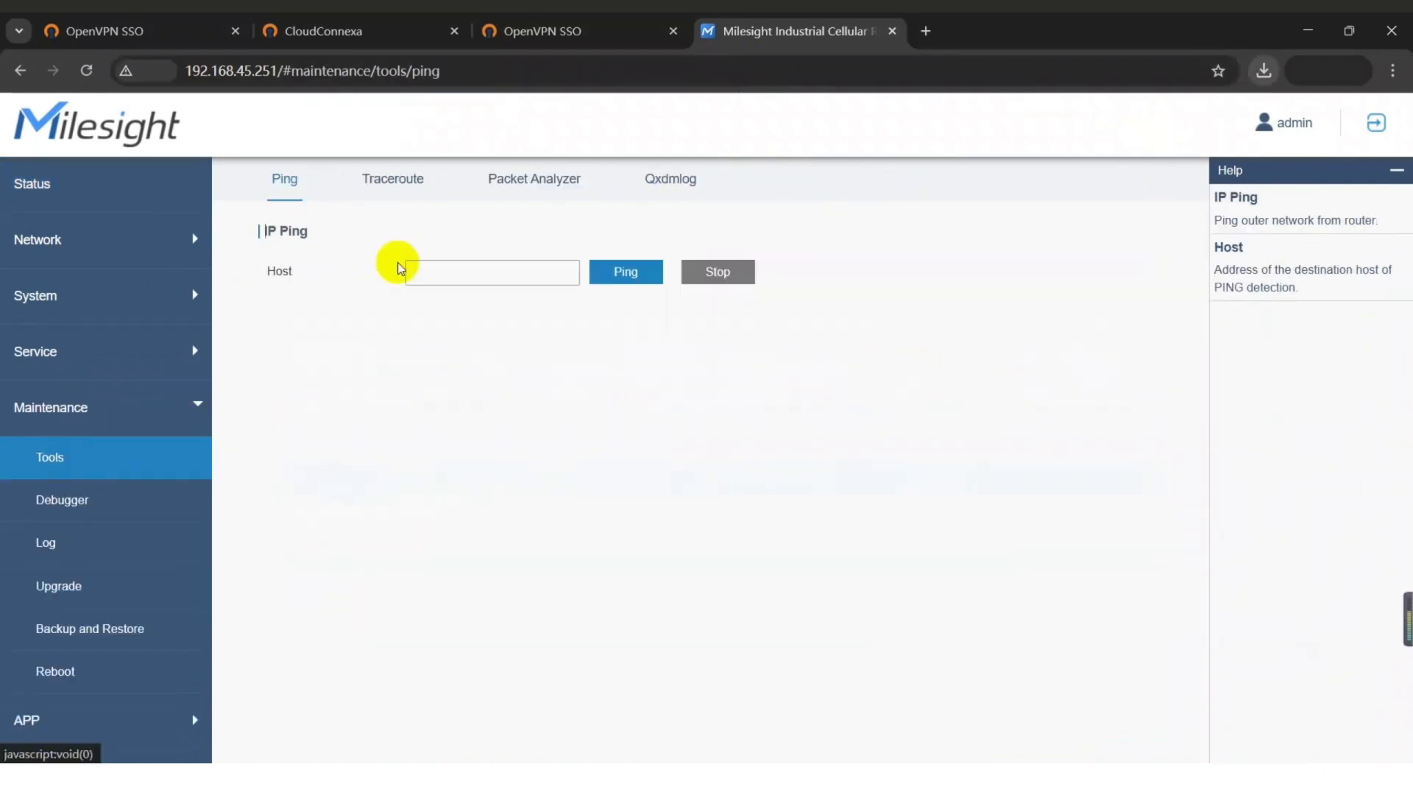
click(451, 269)
text(100.96.1.17)
click(625, 272)
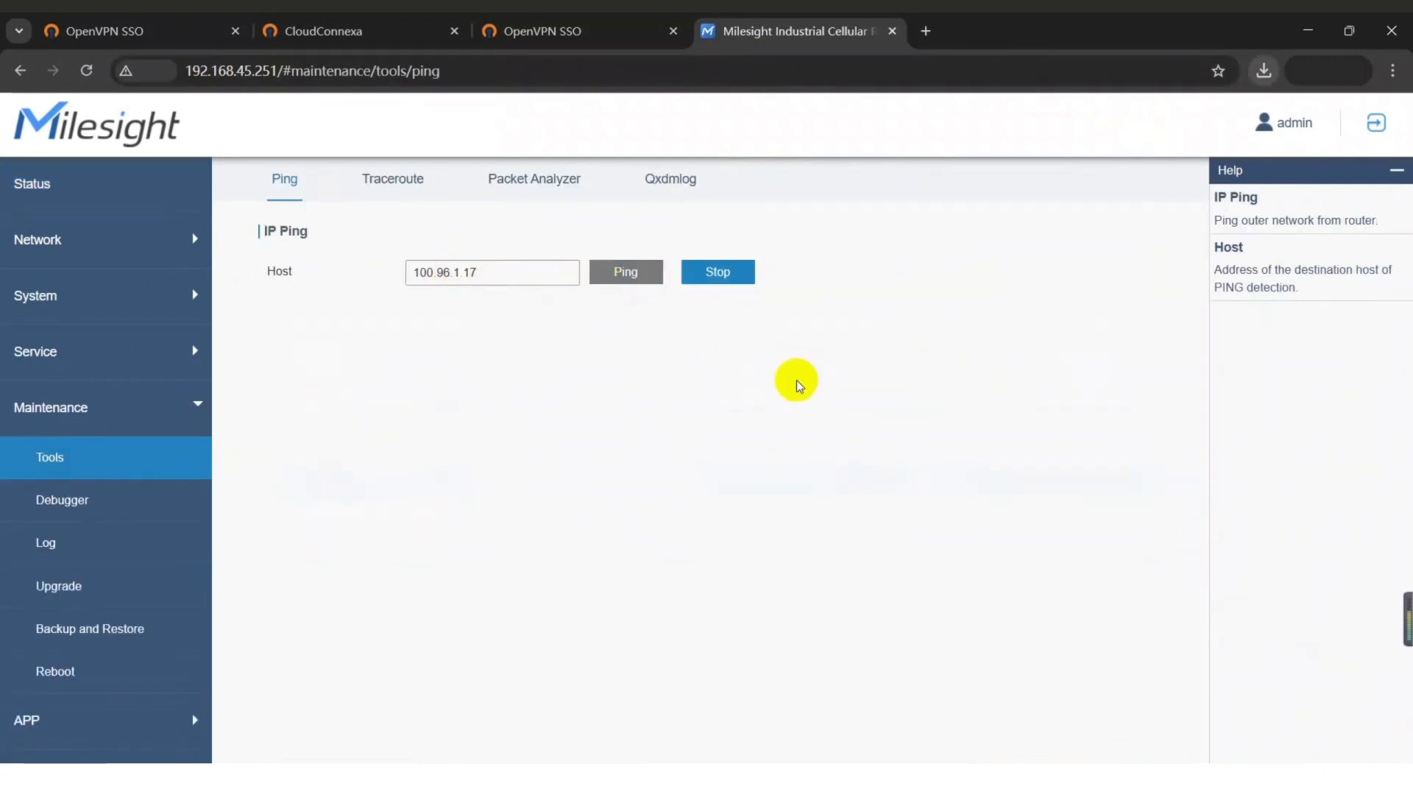
click(310, 31)
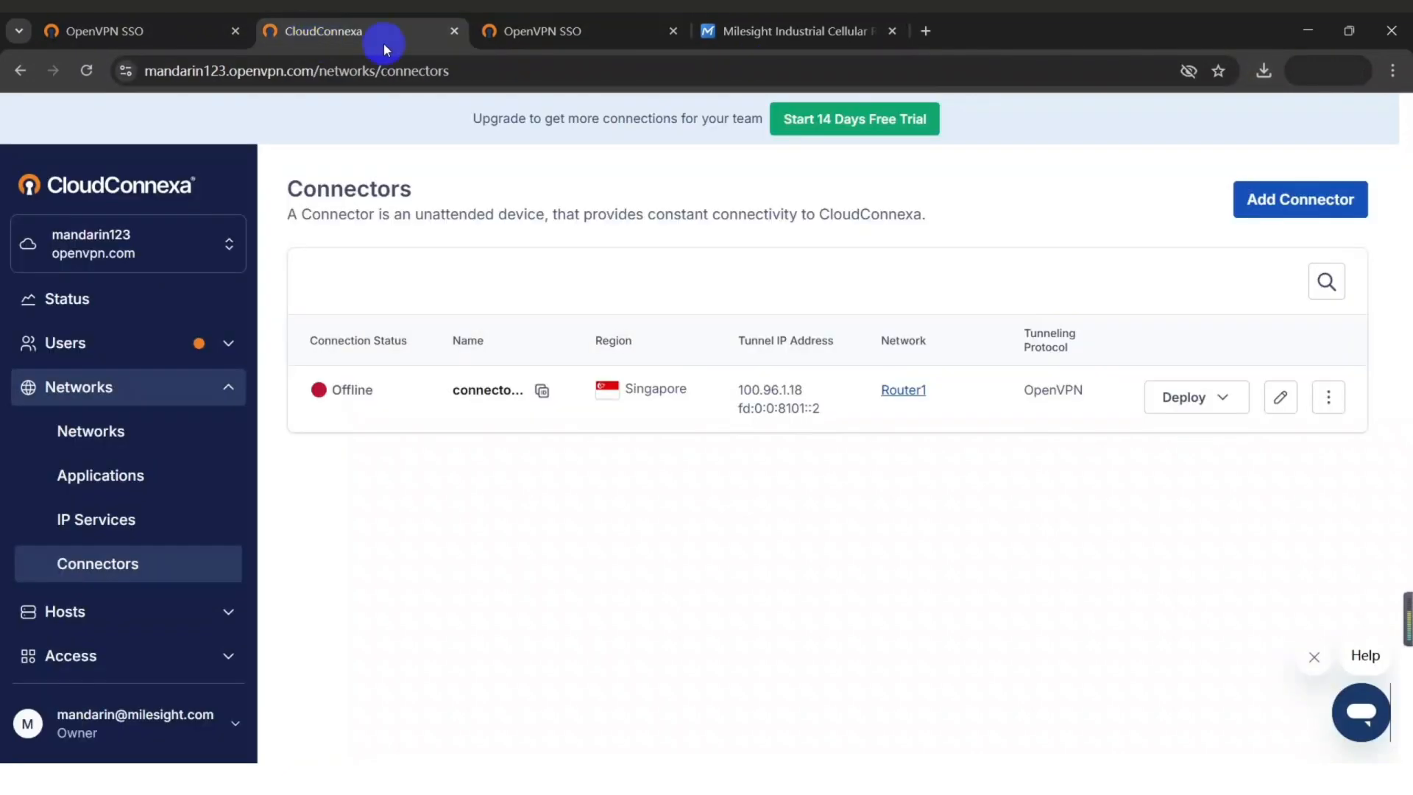
Refresh CloudConnexa and locate my_PC at 100.96.1.2/28 in the Devices list.
click(86, 71)
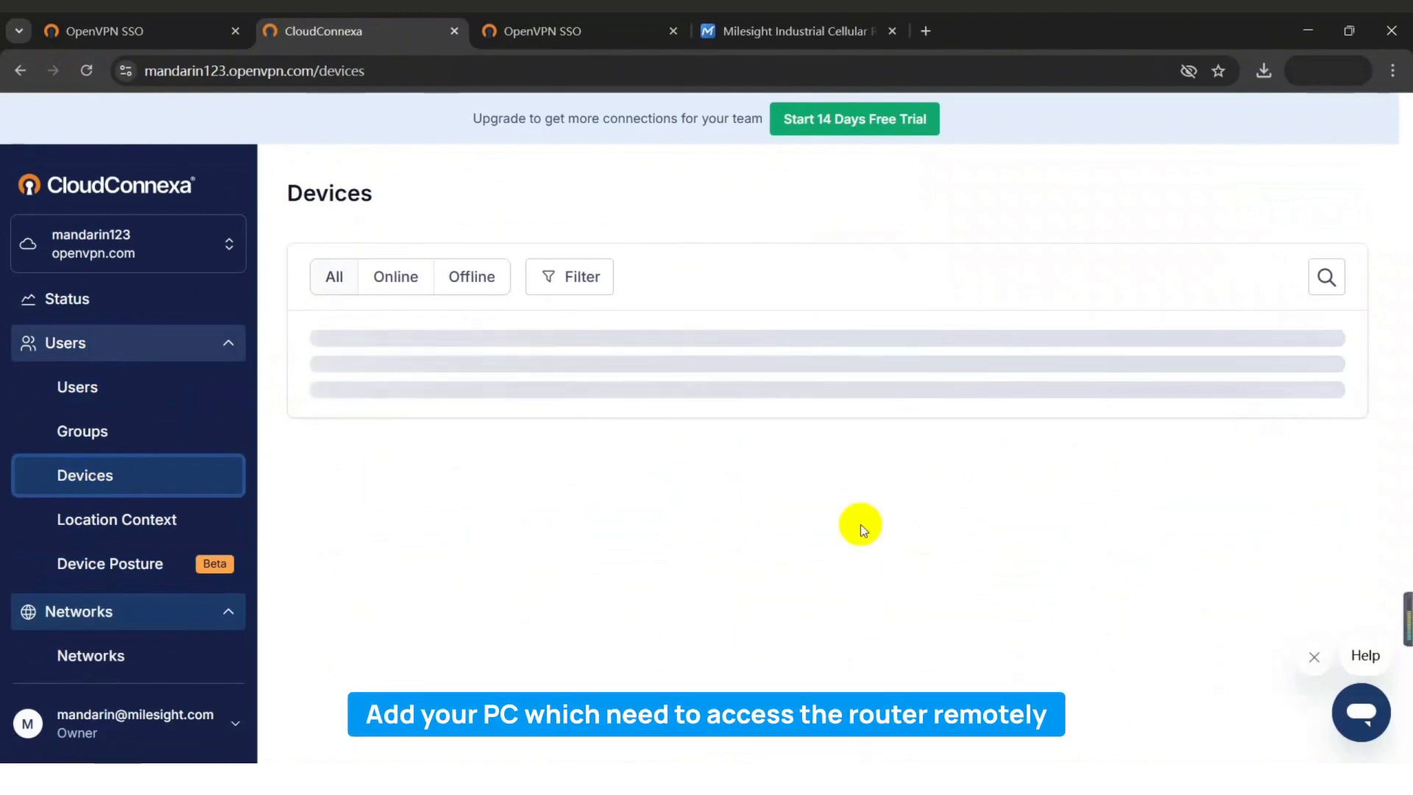
drag(374, 458, 407, 460)
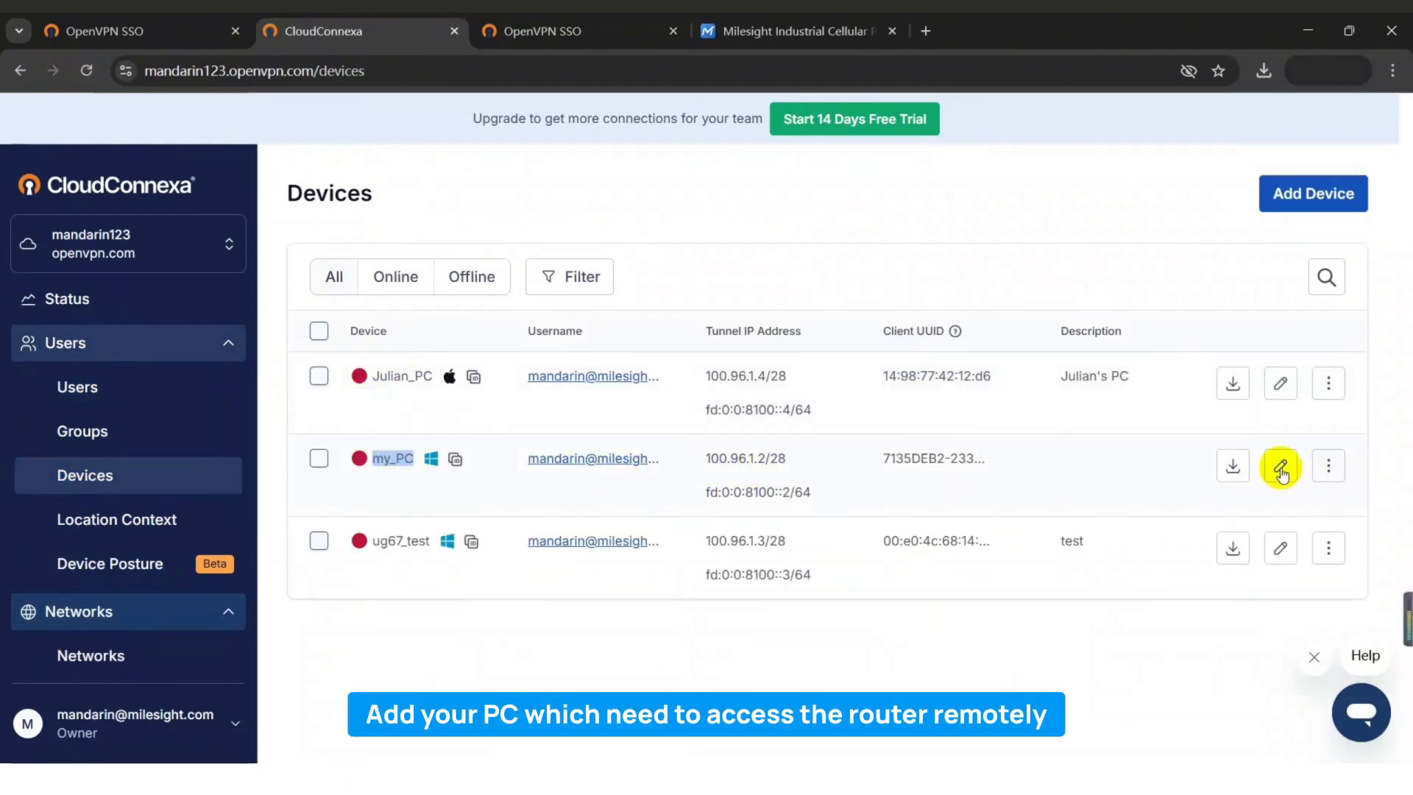
Download my_PC's .ovpn profile, searching 'singa' and selecting the Singapore region.
click(1233, 466)
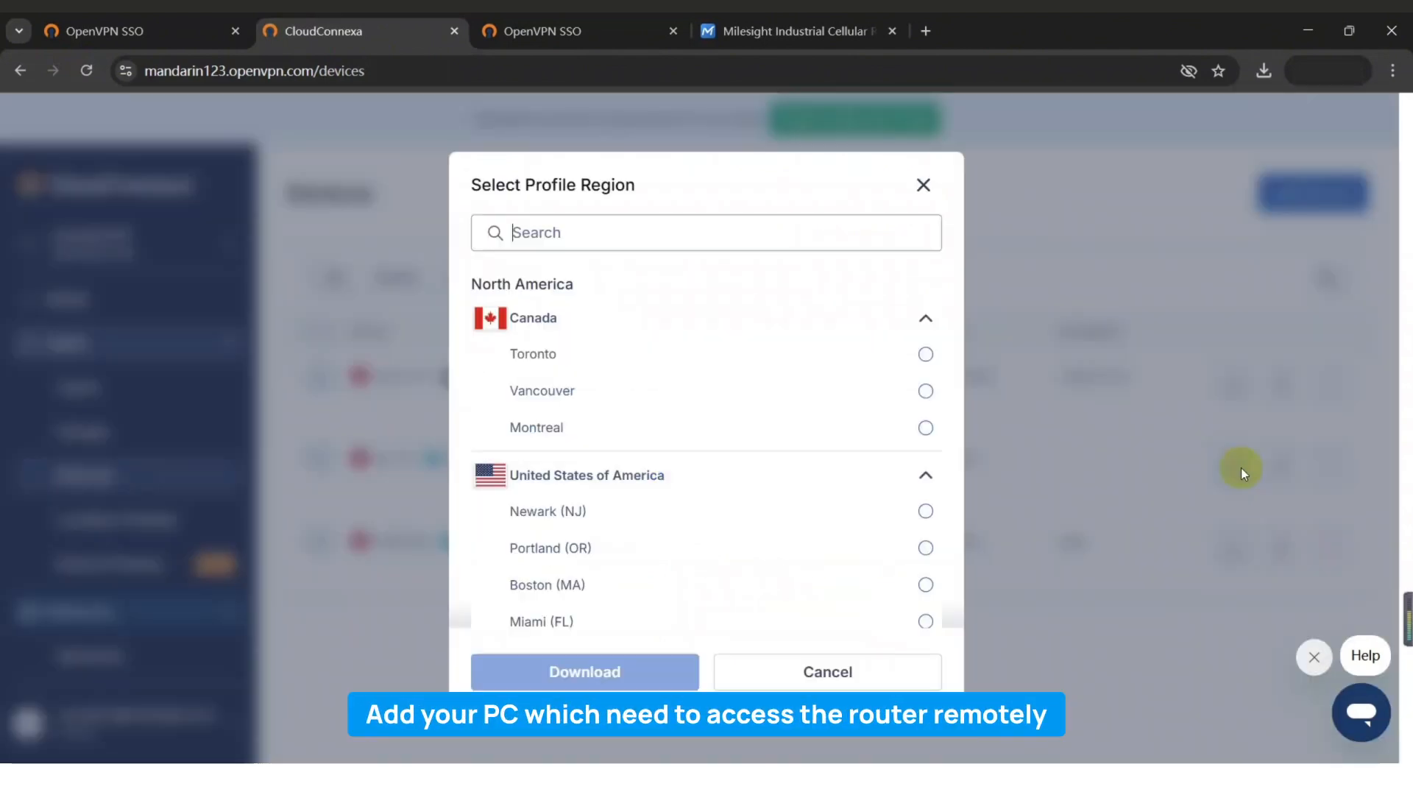
click(641, 245)
text(singa)
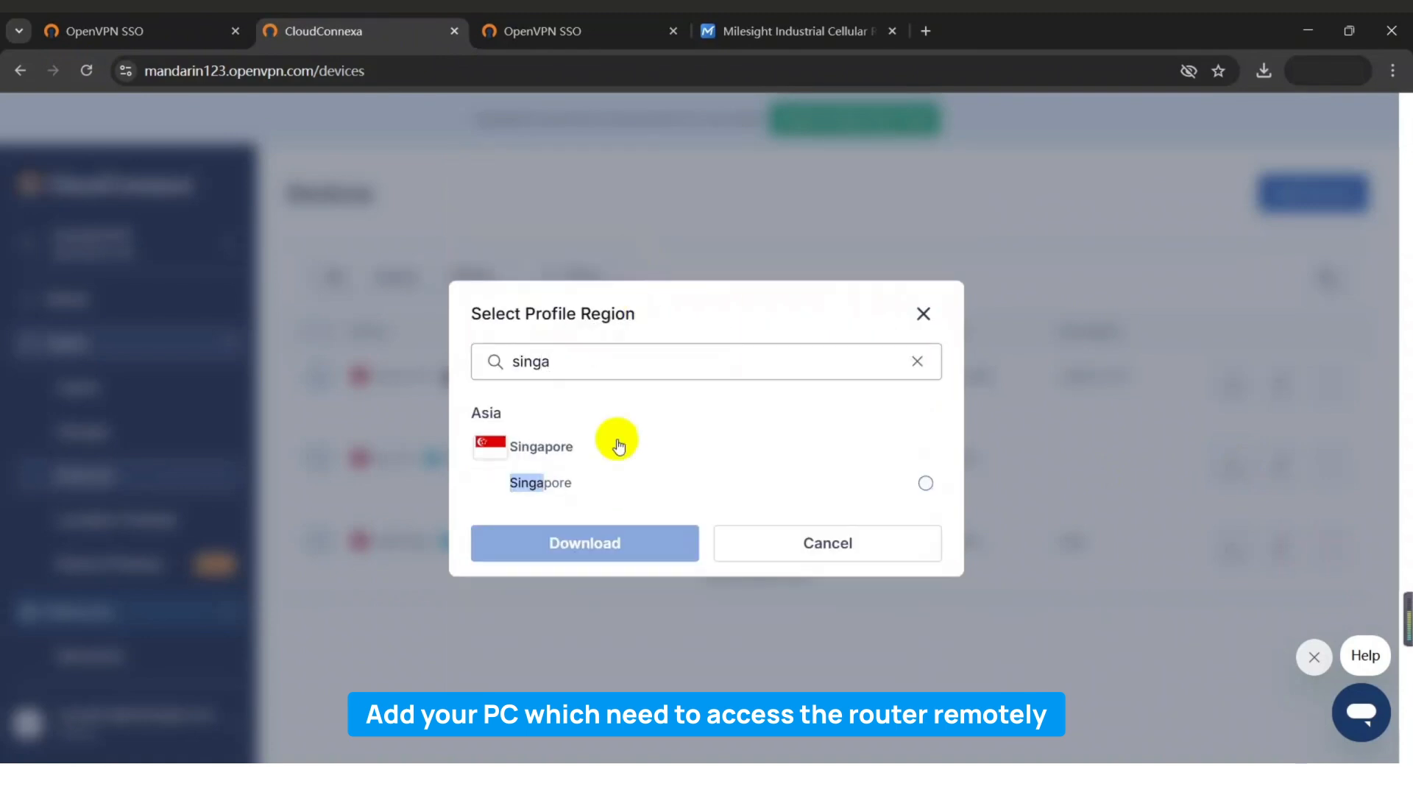
click(925, 483)
click(593, 677)
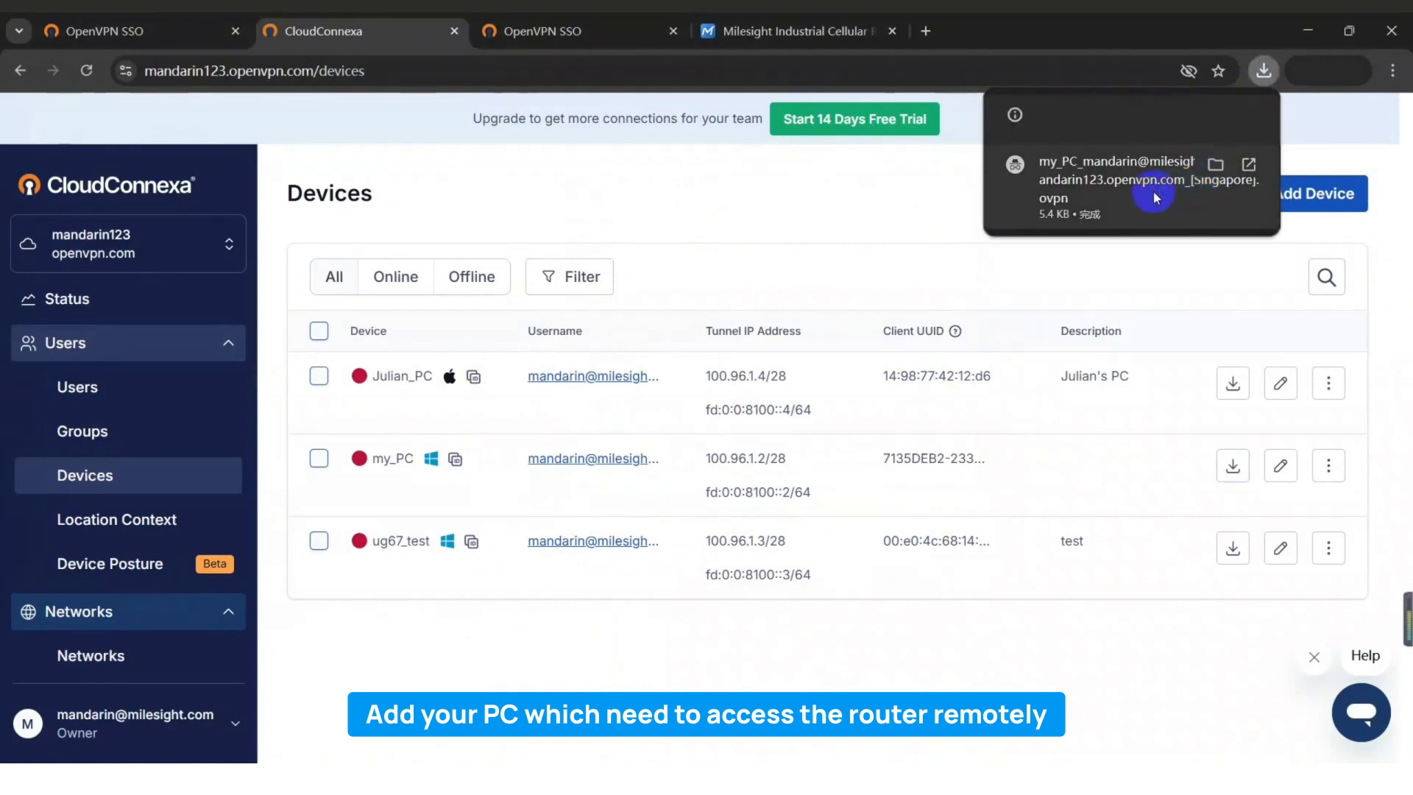
Import my_PC's Singapore .ovpn into OpenVPN Connect and connect, receiving private IP 100.96.1.2.
click(1153, 193)
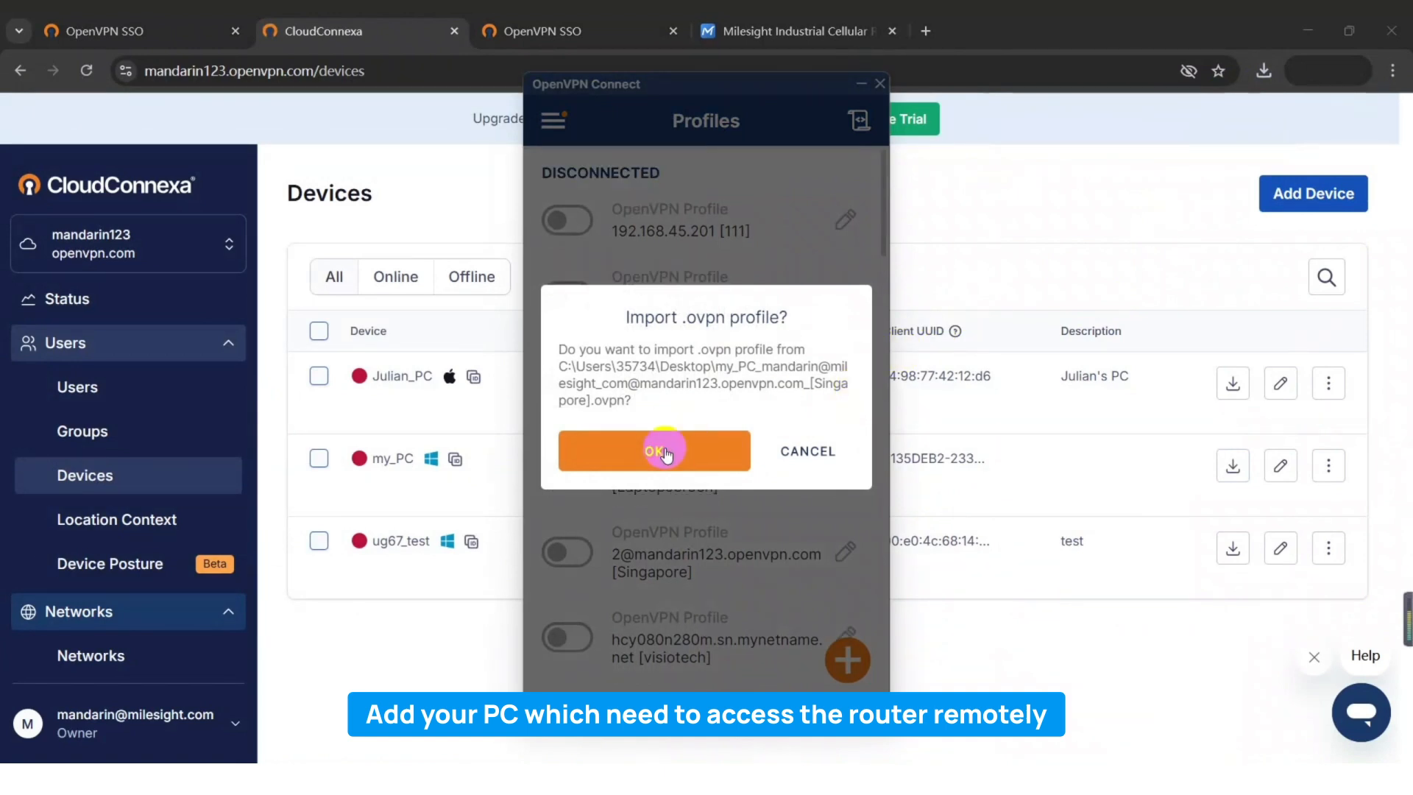
click(666, 454)
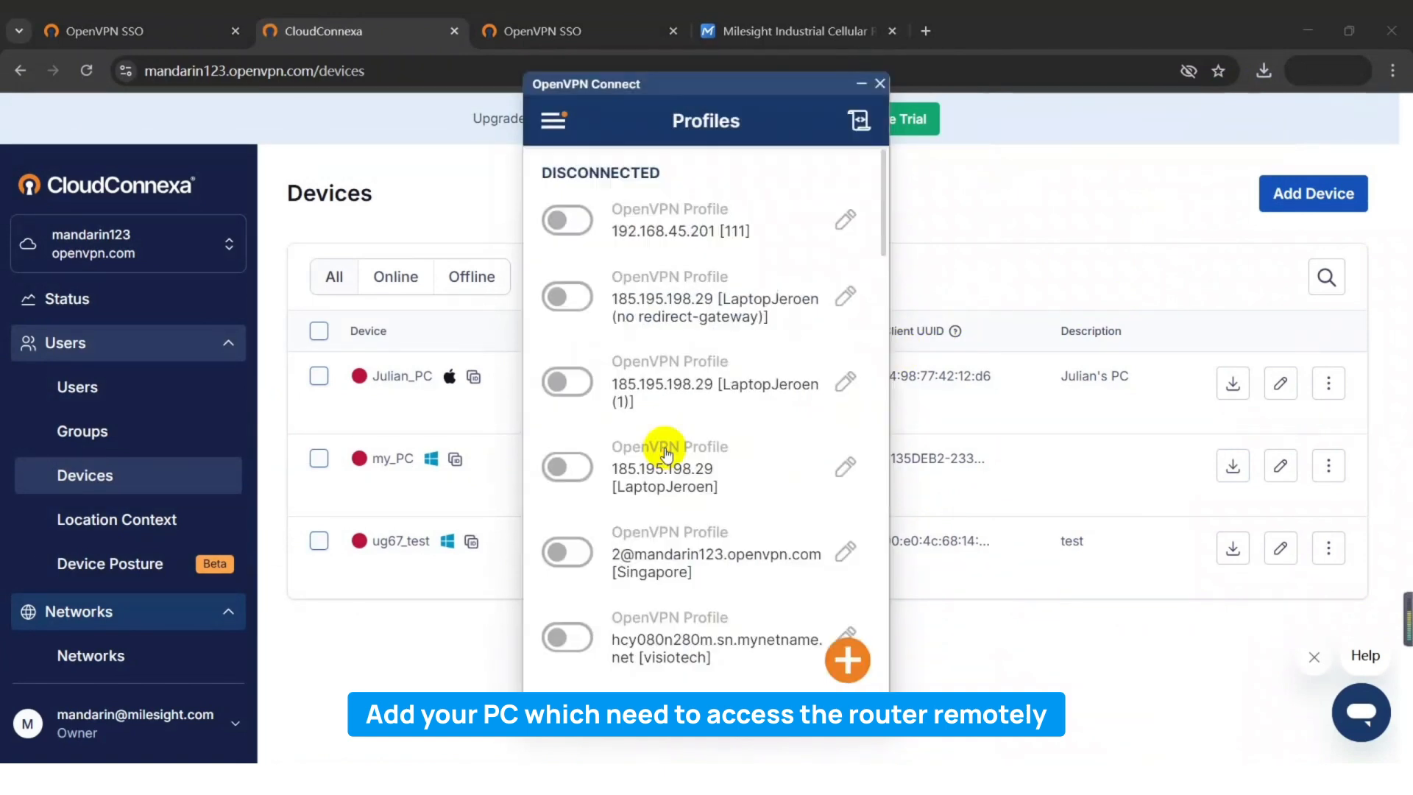
click(781, 659)
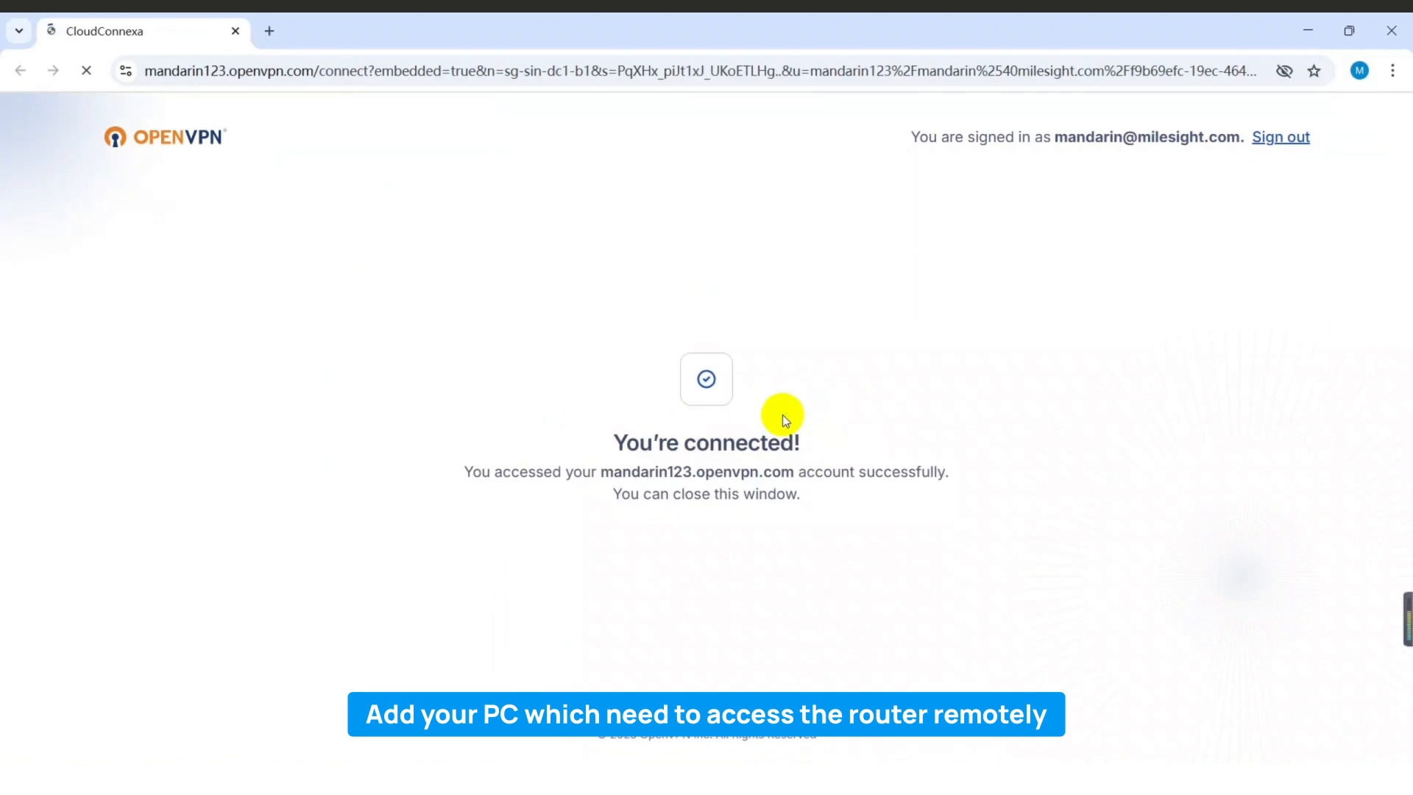
click(1390, 29)
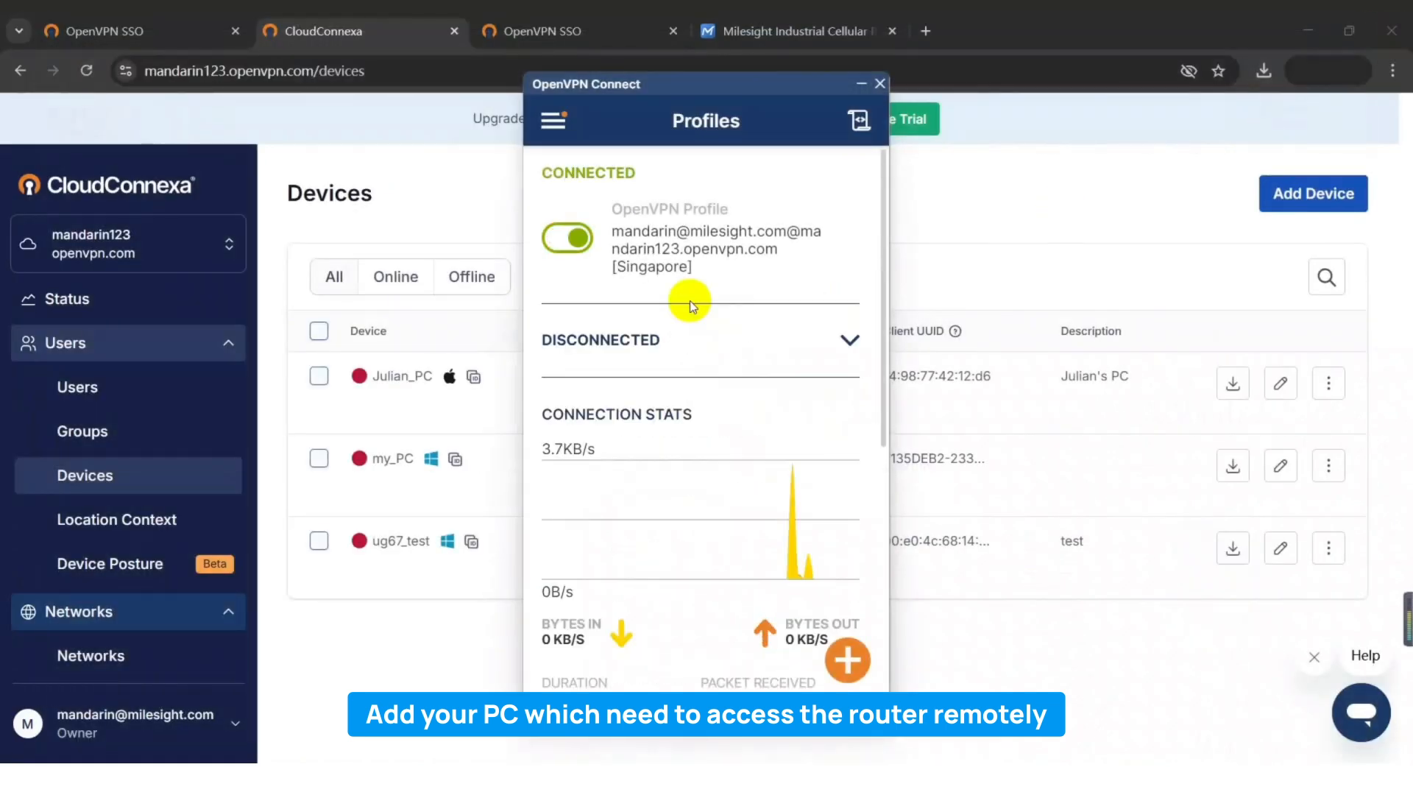
scroll(707, 323, down, 3)
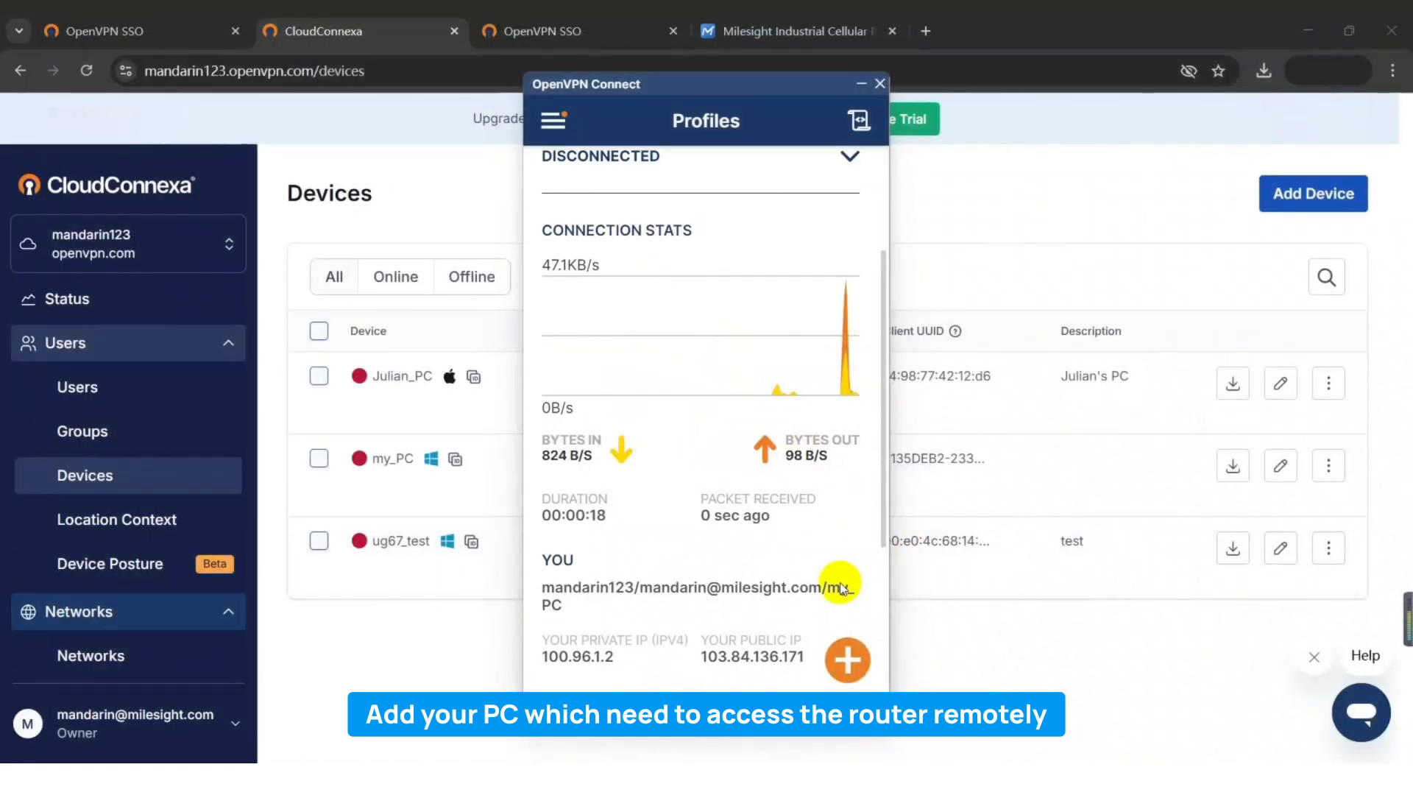
click(802, 42)
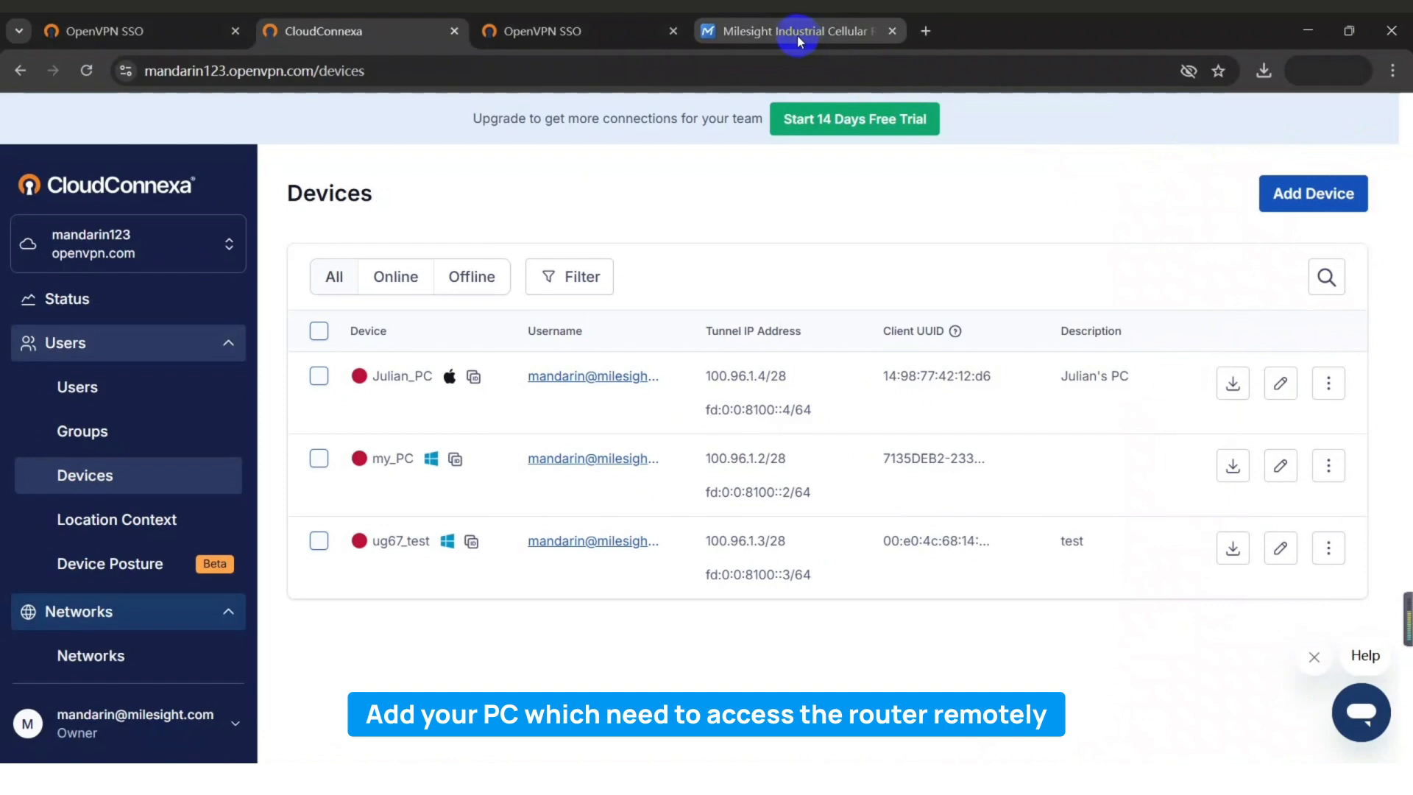
Confirm Router1 is Online, then ping the router's tunnel IP 100.96.1.18 from cmd with 0% loss.
click(86, 72)
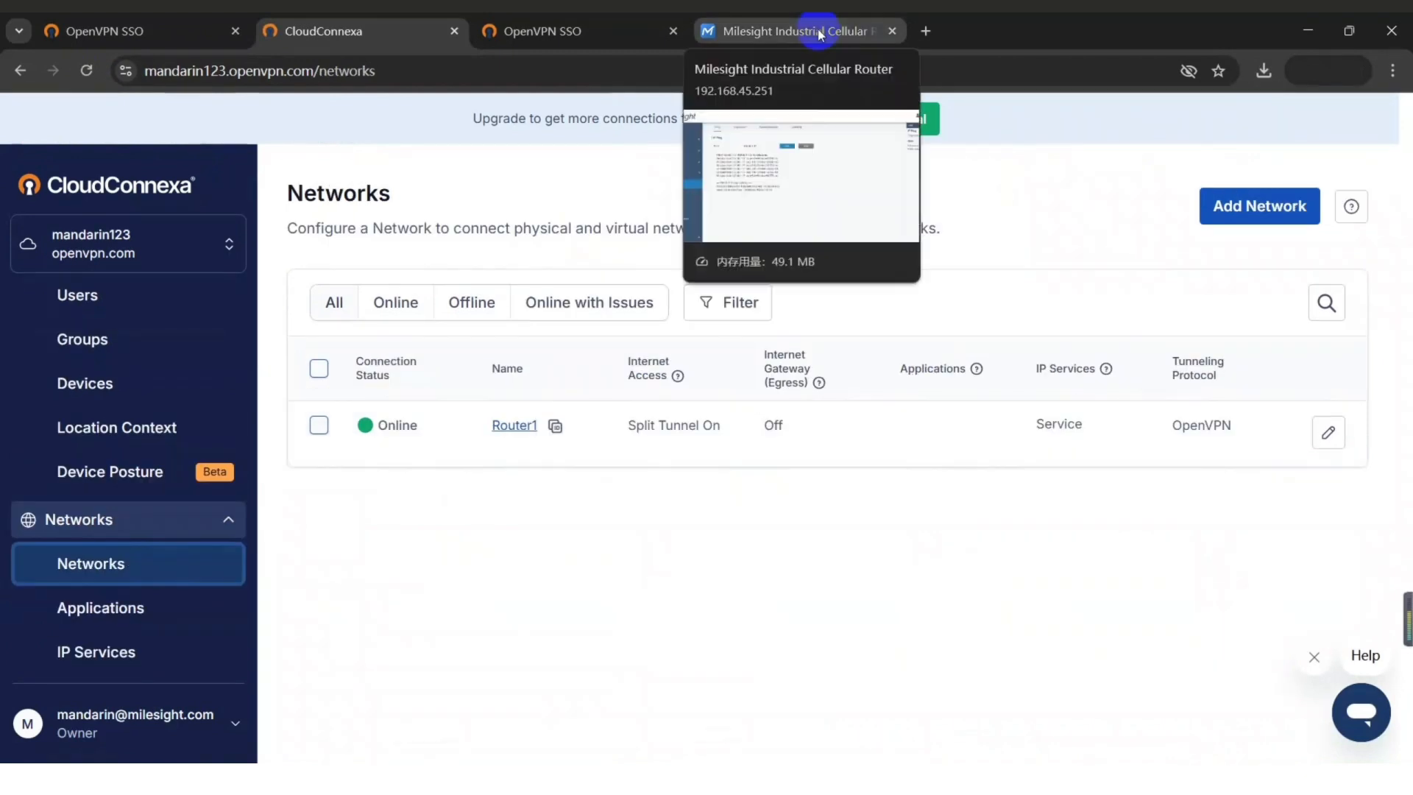
click(813, 31)
drag(823, 317, 757, 317)
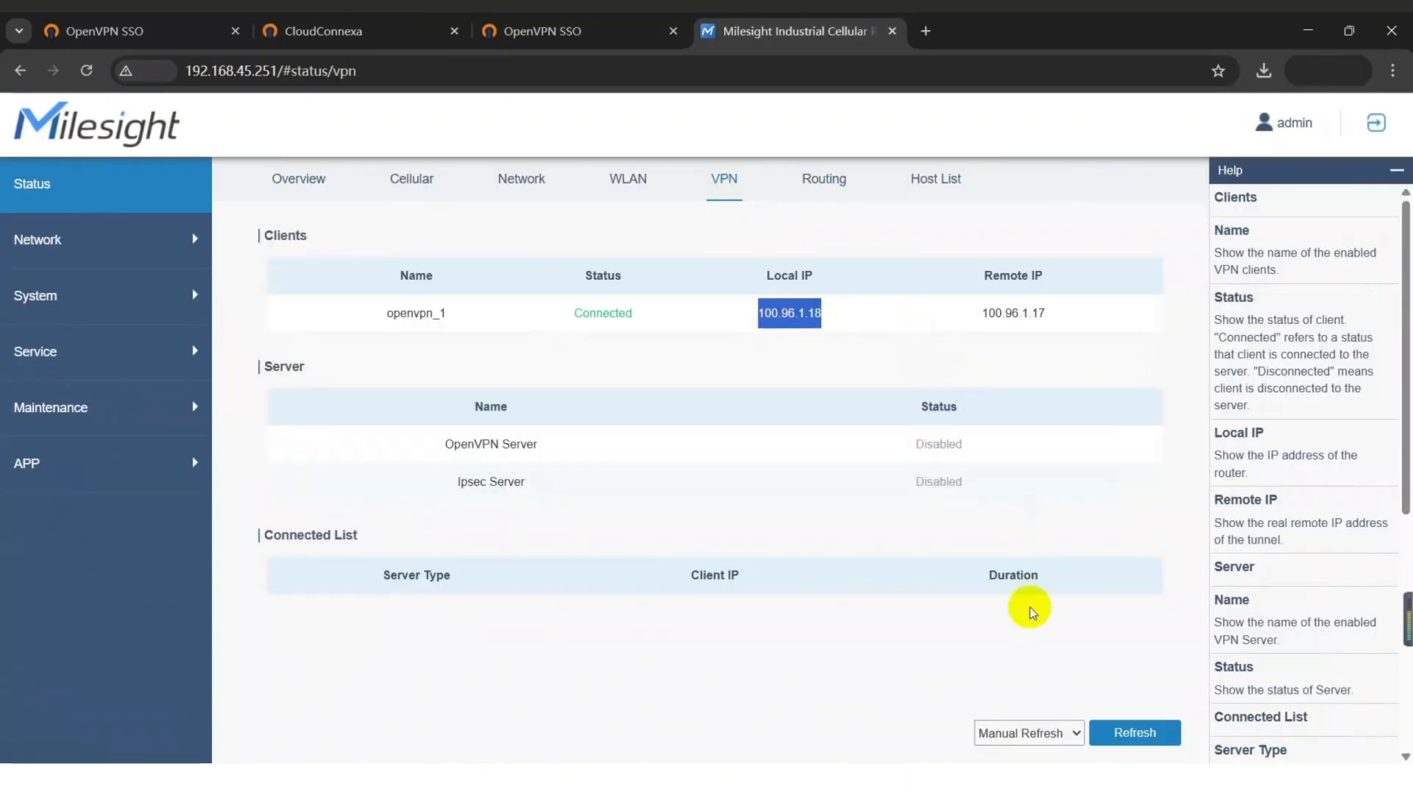
click(1045, 778)
text(ping 100.96.1.18)
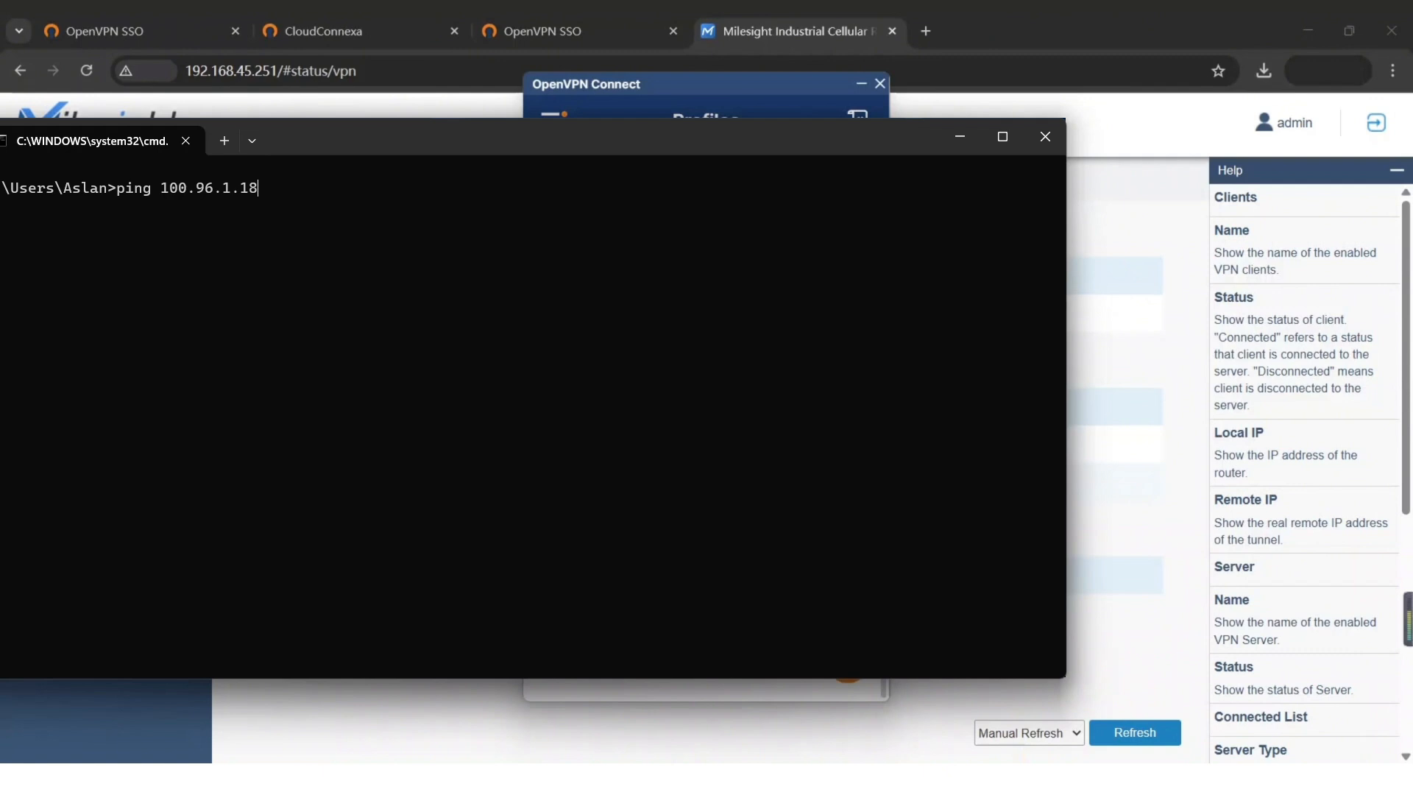
key(Return)
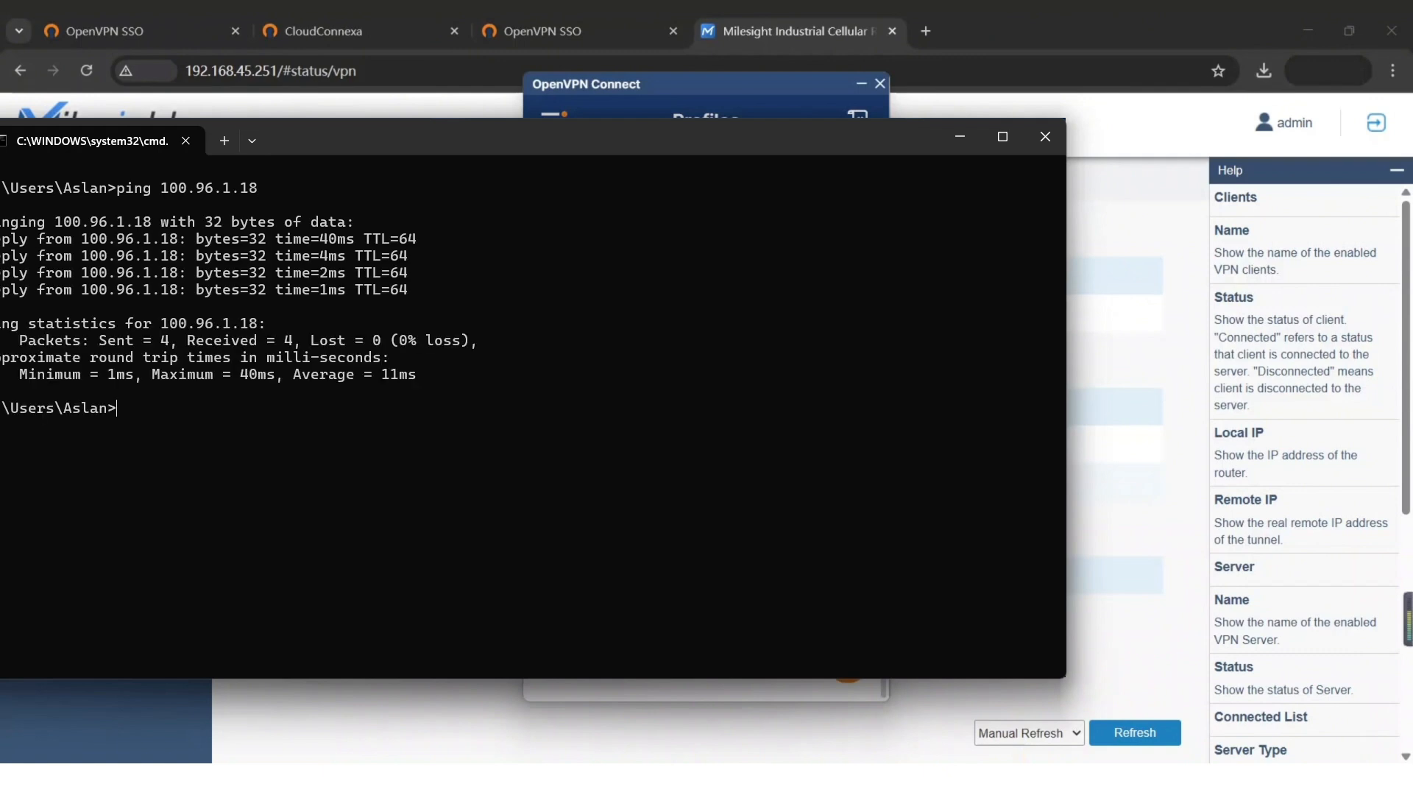
click(1119, 354)
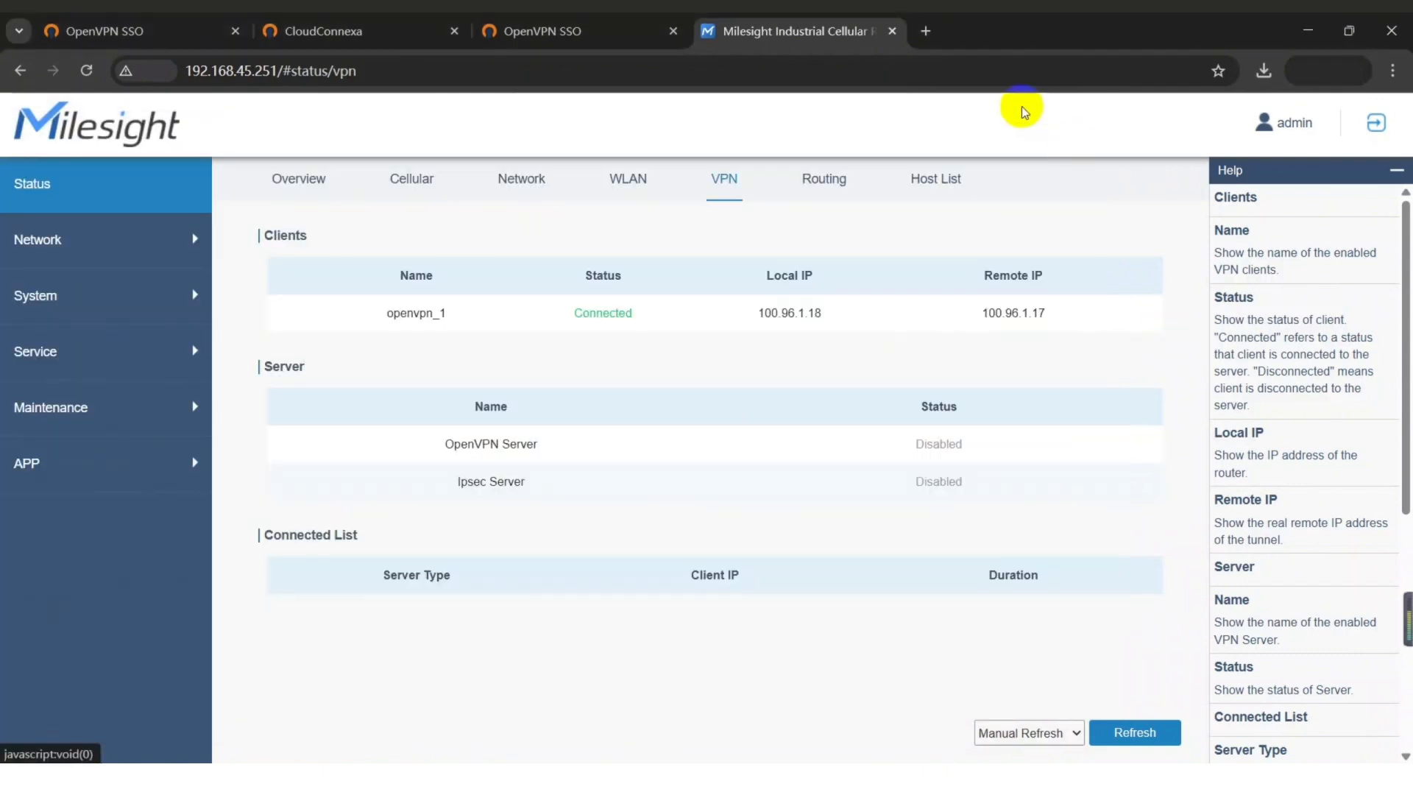
Sign in to the Milesight router at 192.168.1.1 in a new tab.
click(924, 31)
text(192.168.1.1)
key(Return)
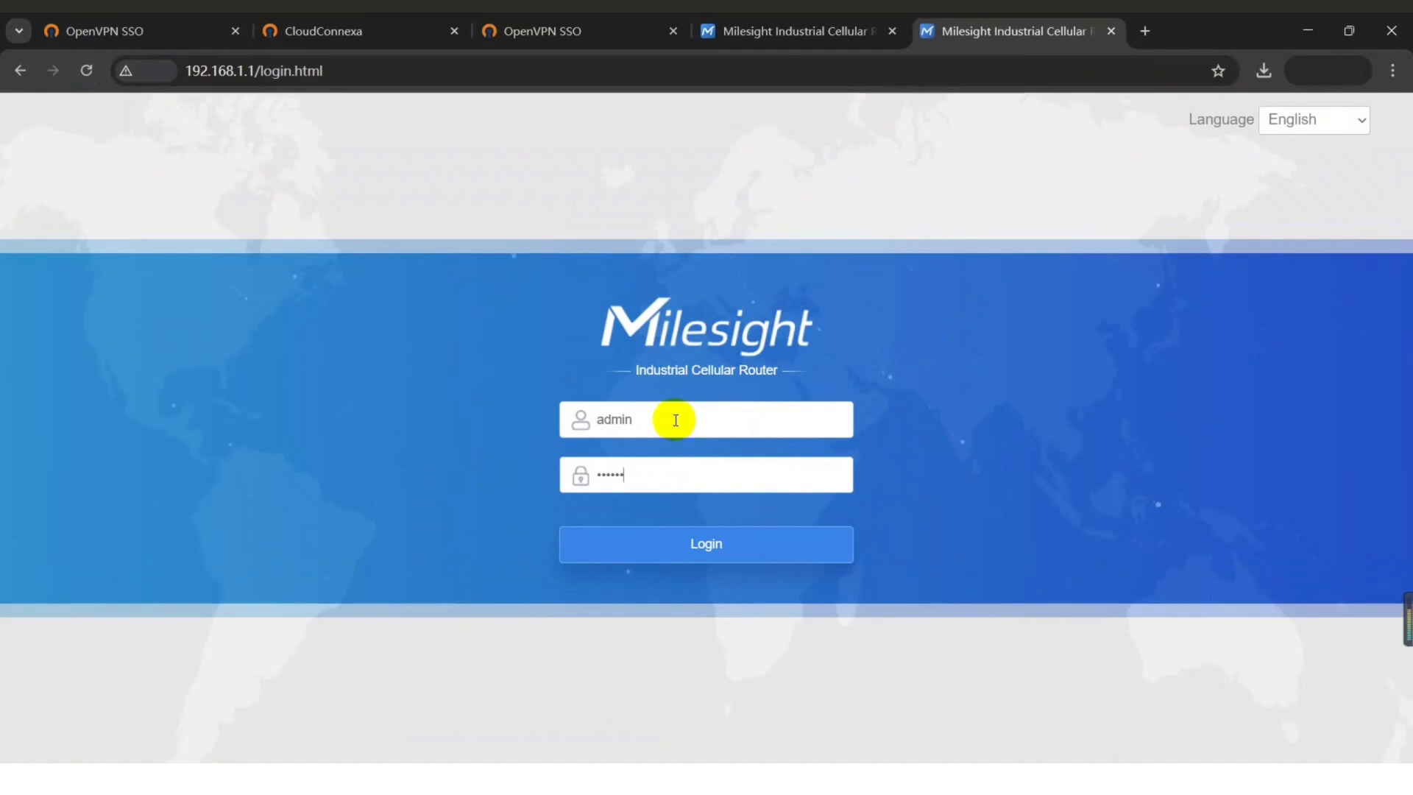
key(Return)
click(281, 71)
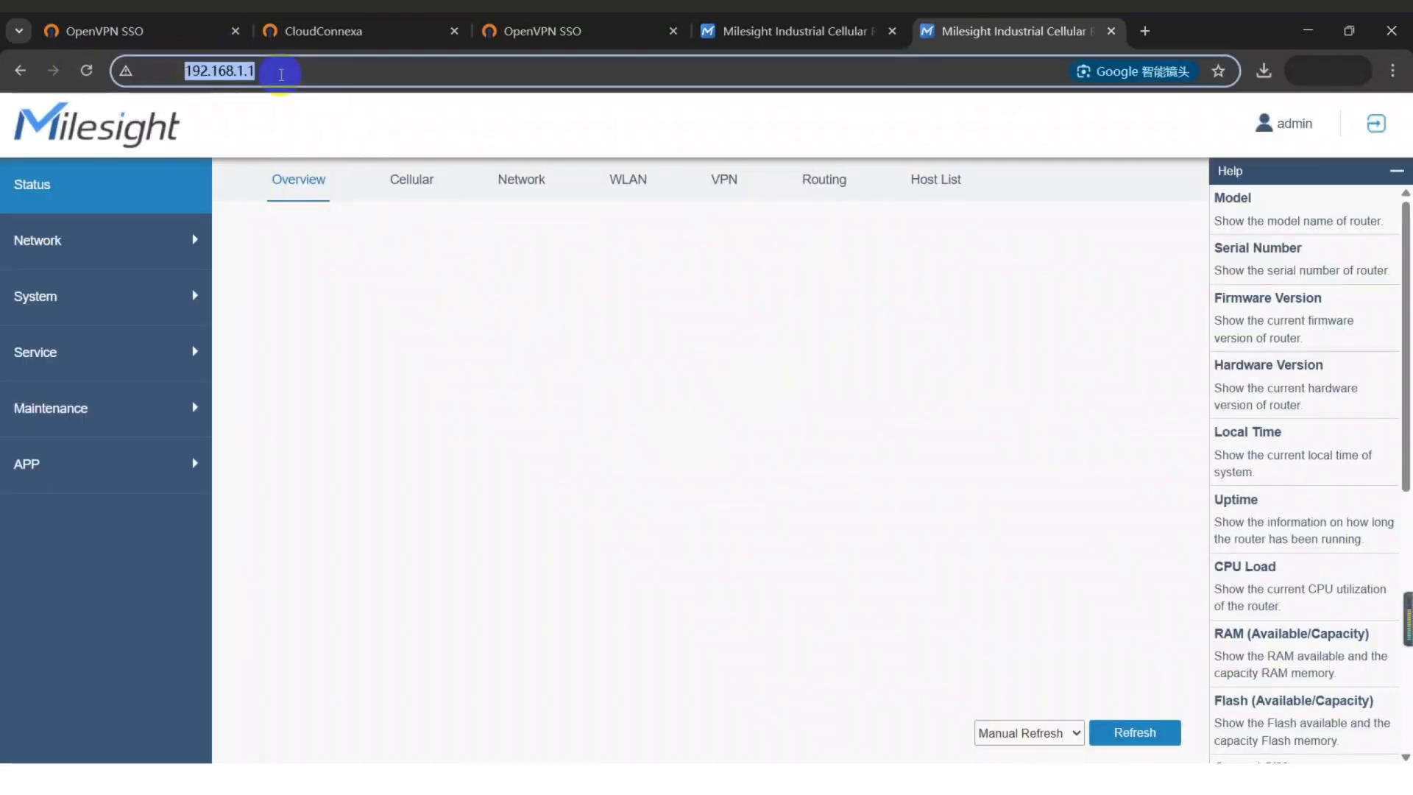
click(608, 392)
Check that Firewall Security allows Remote access for HTTP and HTTPS.
click(75, 295)
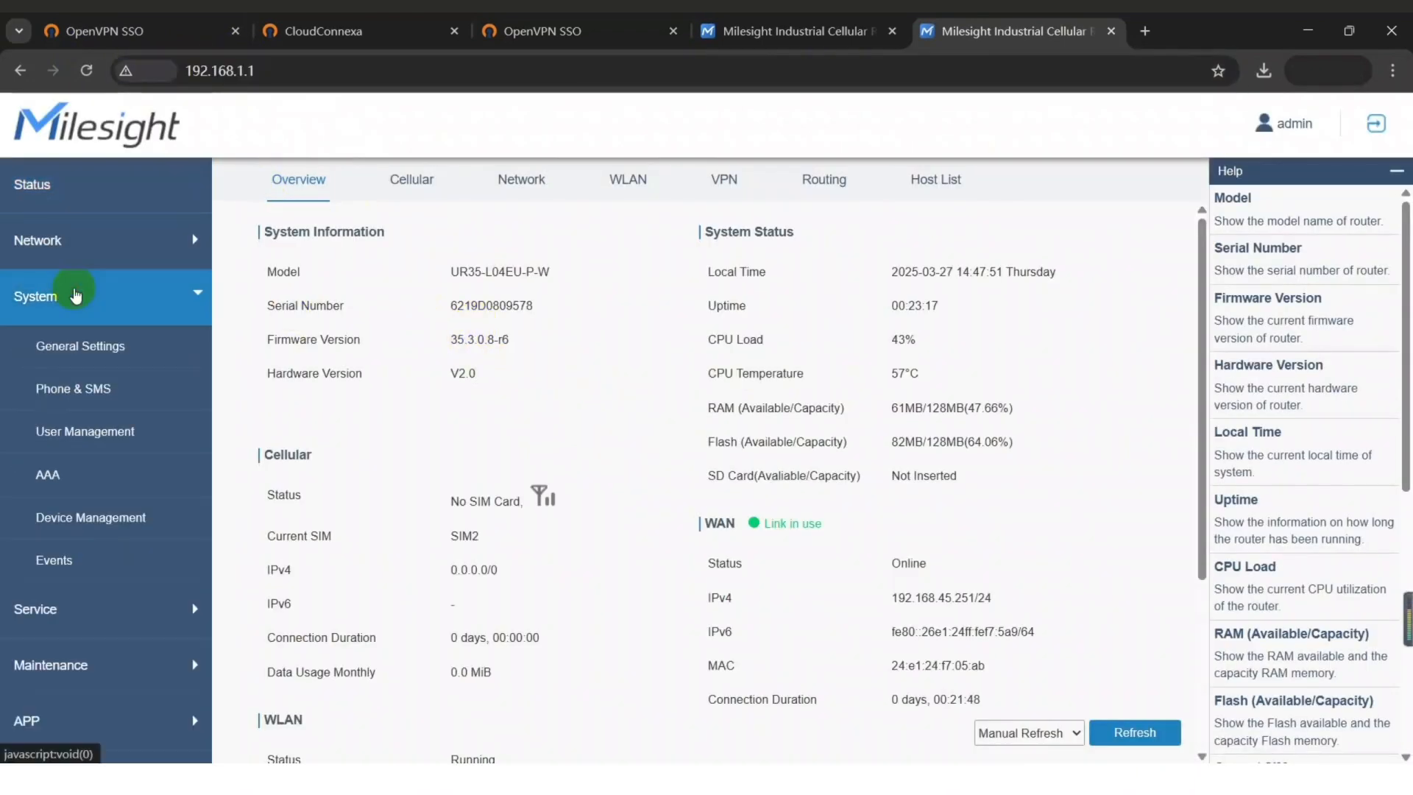
click(66, 240)
click(30, 373)
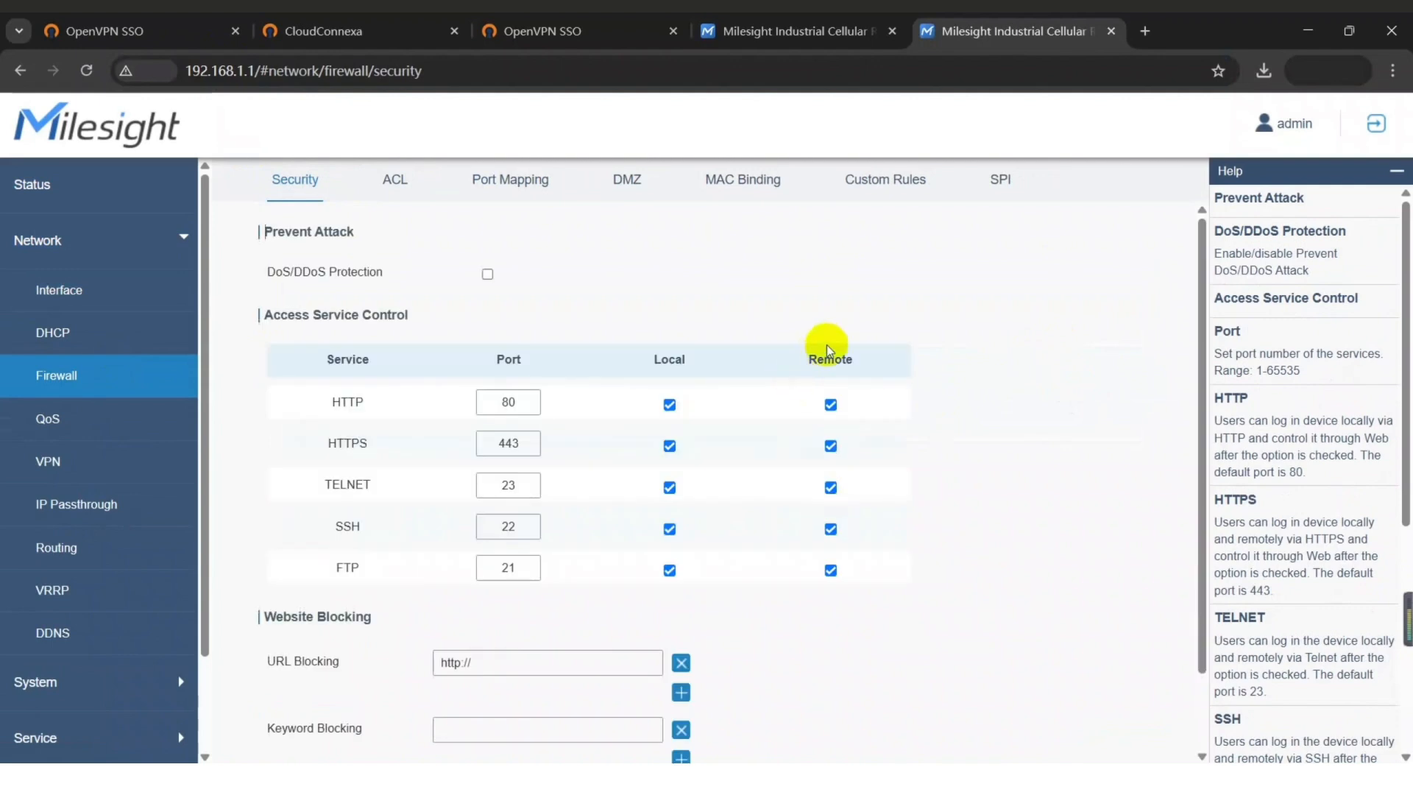
double_click(832, 360)
drag(347, 400, 577, 451)
click(306, 385)
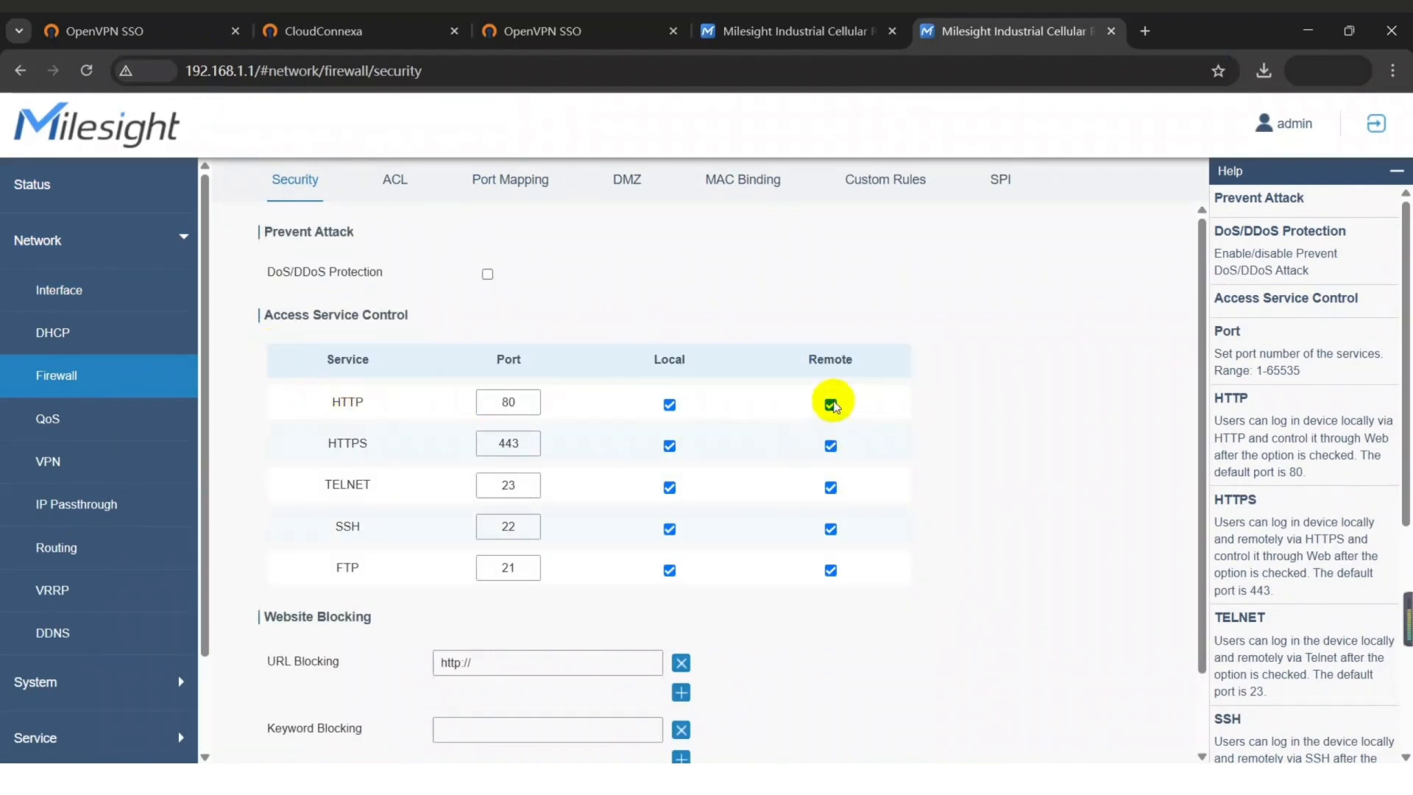
drag(806, 356, 861, 362)
click(887, 360)
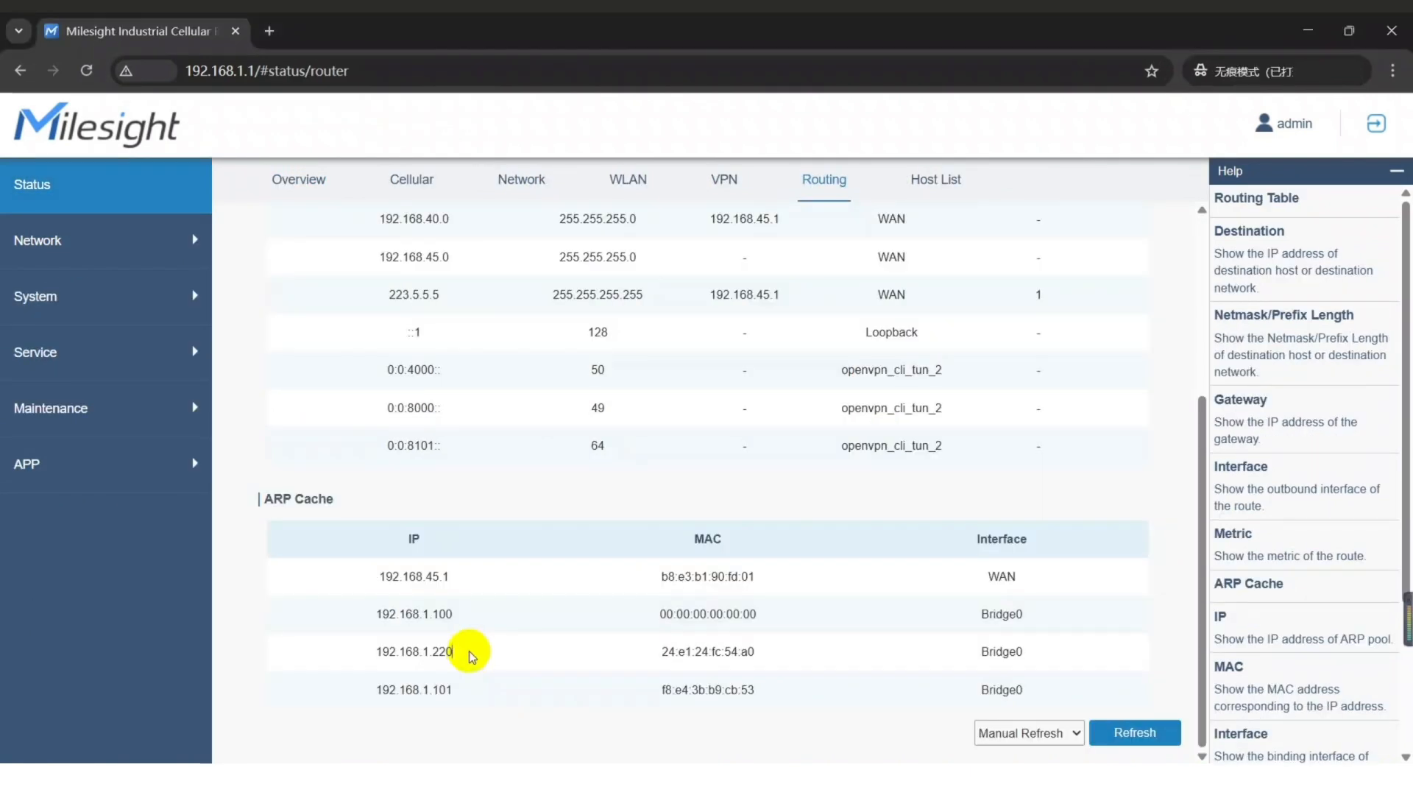
Open 192.168.1.220 in a private tab, log in, and dismiss the GDPR Compliant notice.
drag(469, 655, 375, 651)
key(ctrl+c)
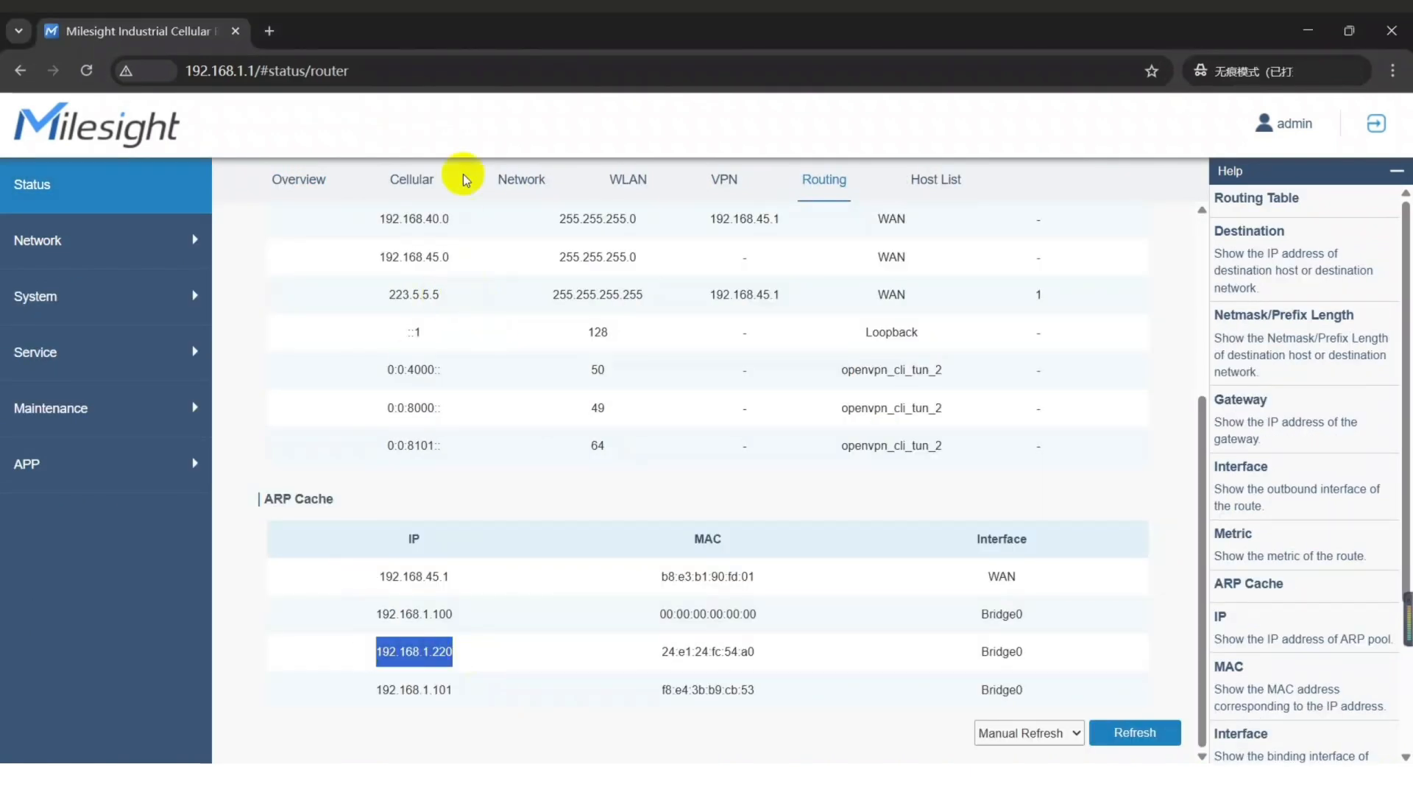
click(269, 31)
key(ctrl+v)
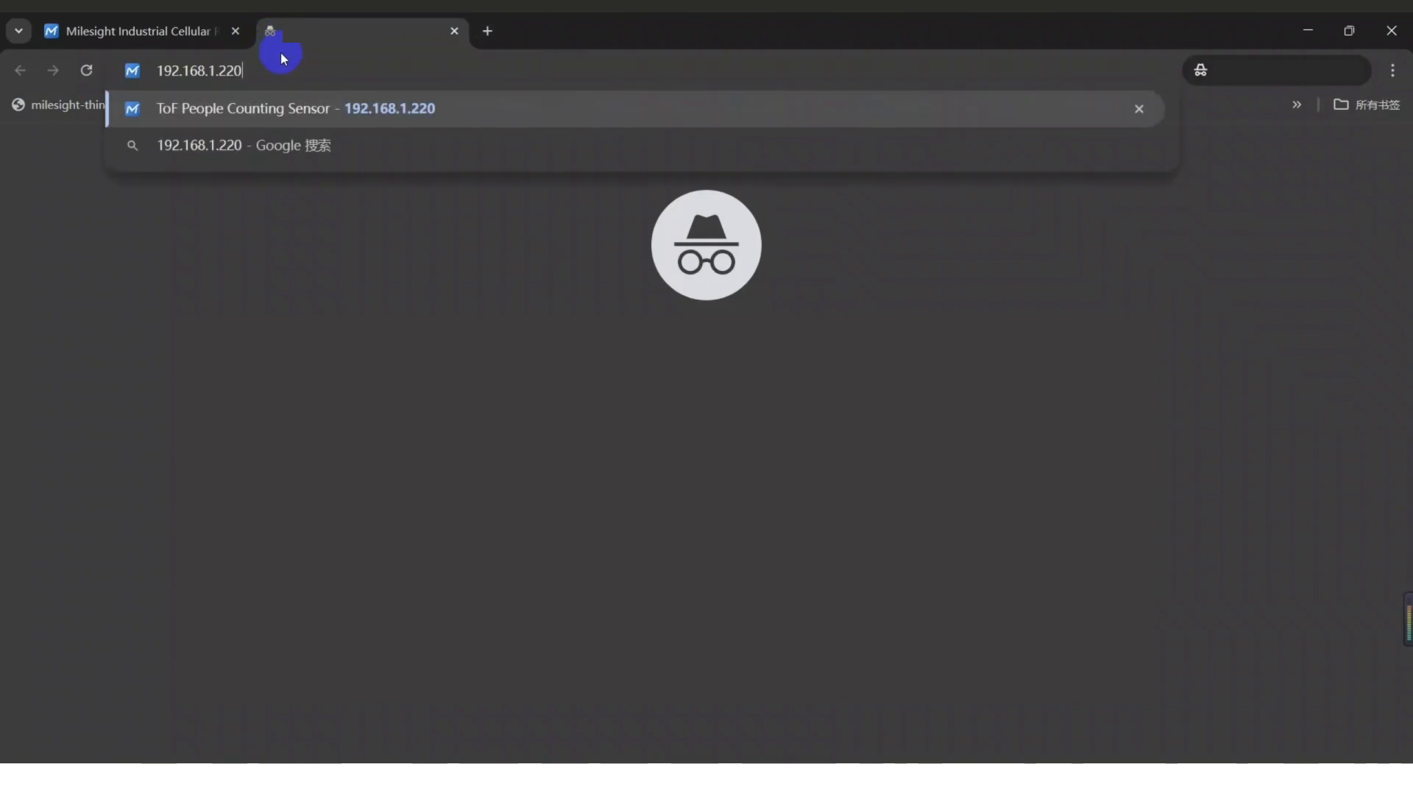
key(Return)
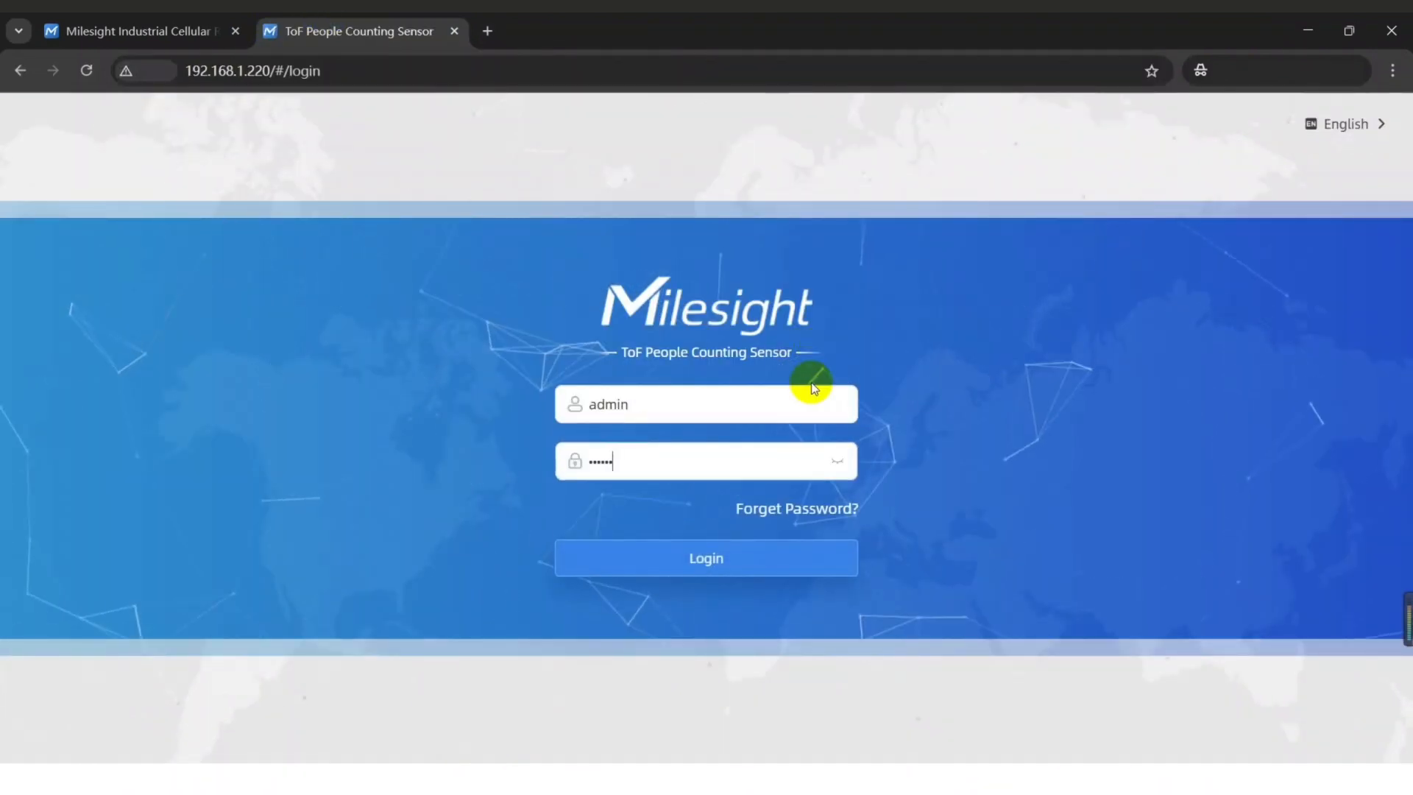
text(rd)
key(Return)
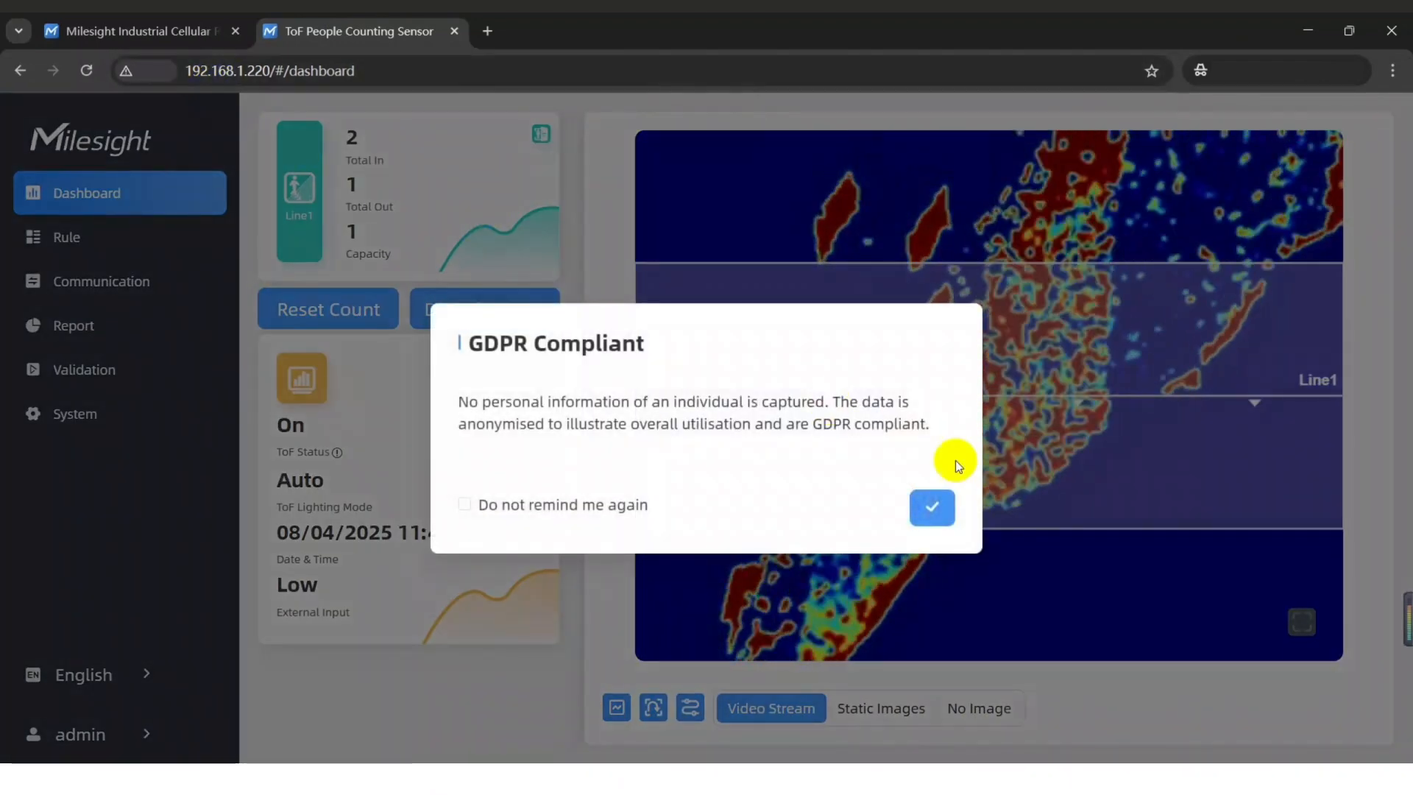
click(940, 518)
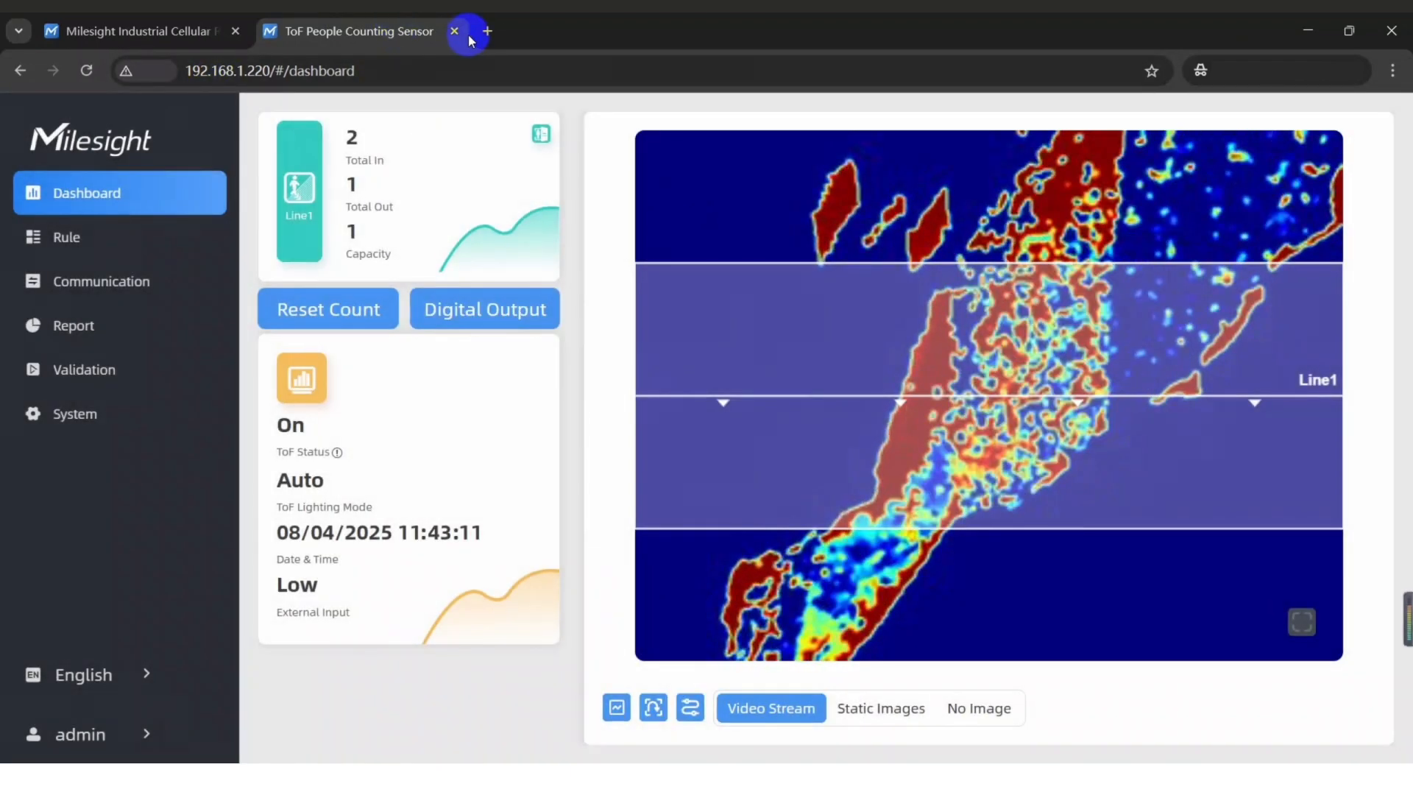